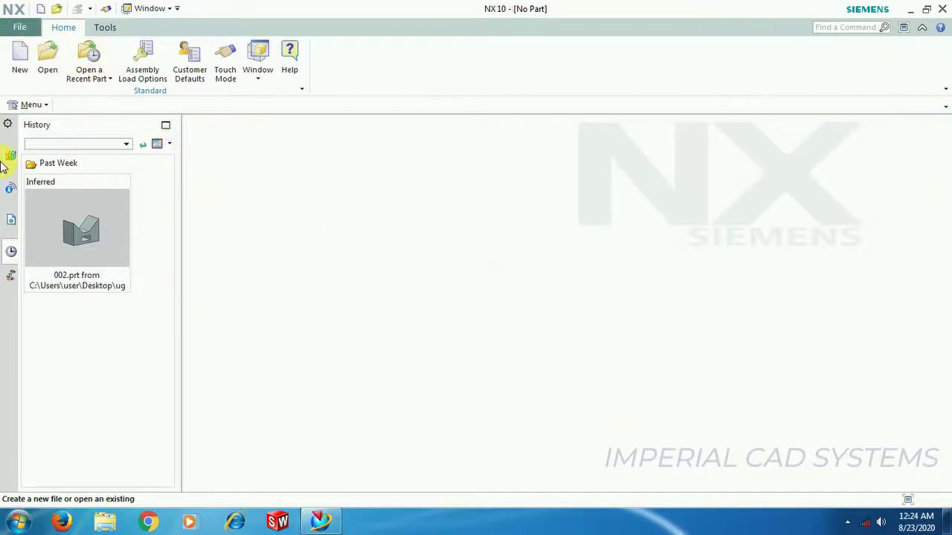
Start a new part with the Model template and millimeters as the unit.
click(25, 65)
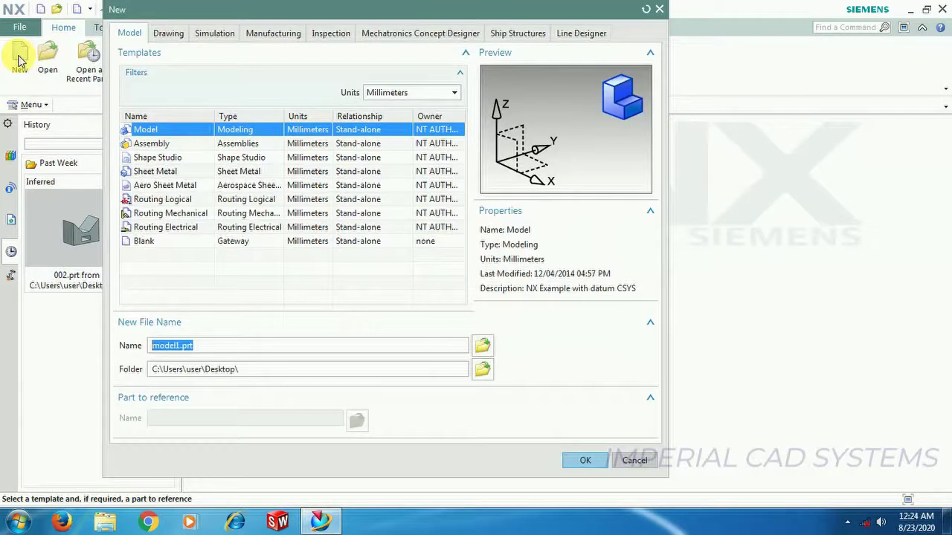
click(390, 99)
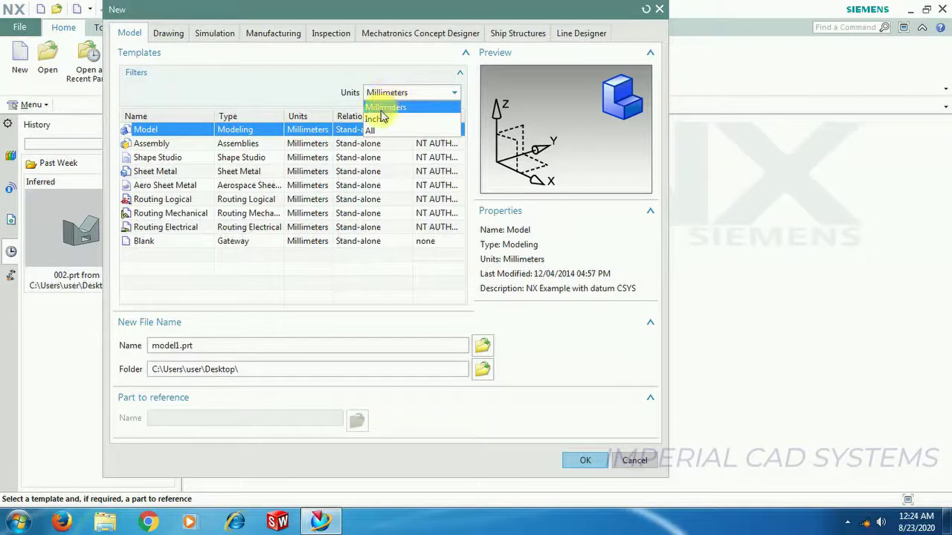
click(377, 119)
click(382, 97)
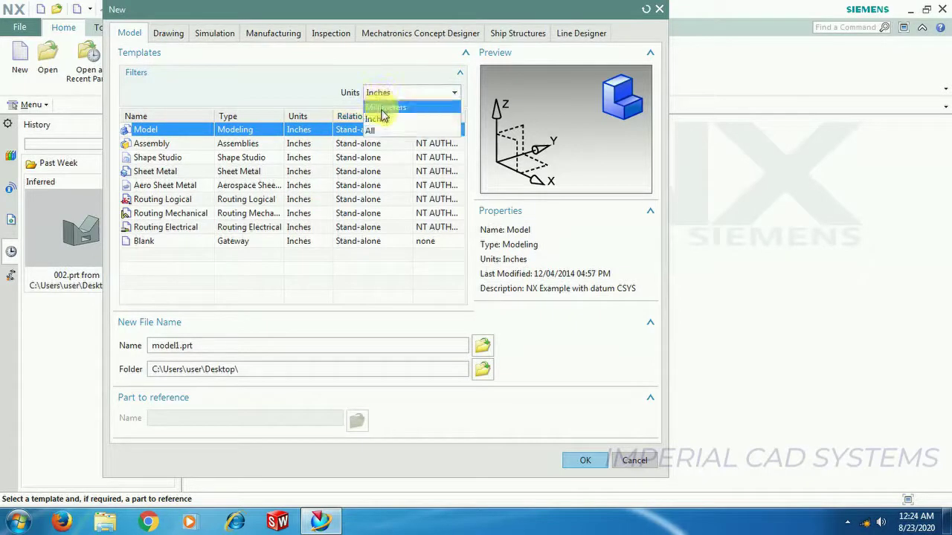
click(383, 107)
click(182, 133)
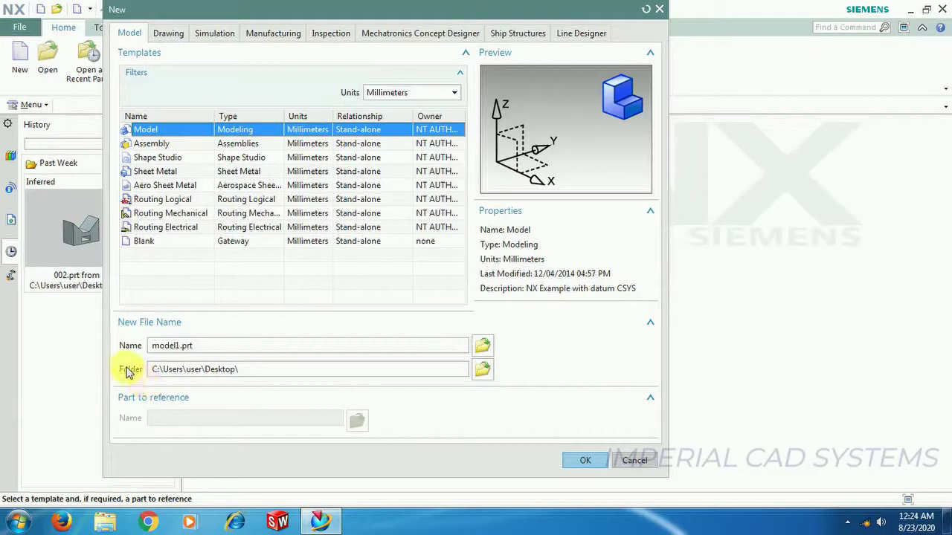
Set the new part's folder to the ug folder on the Desktop.
click(482, 368)
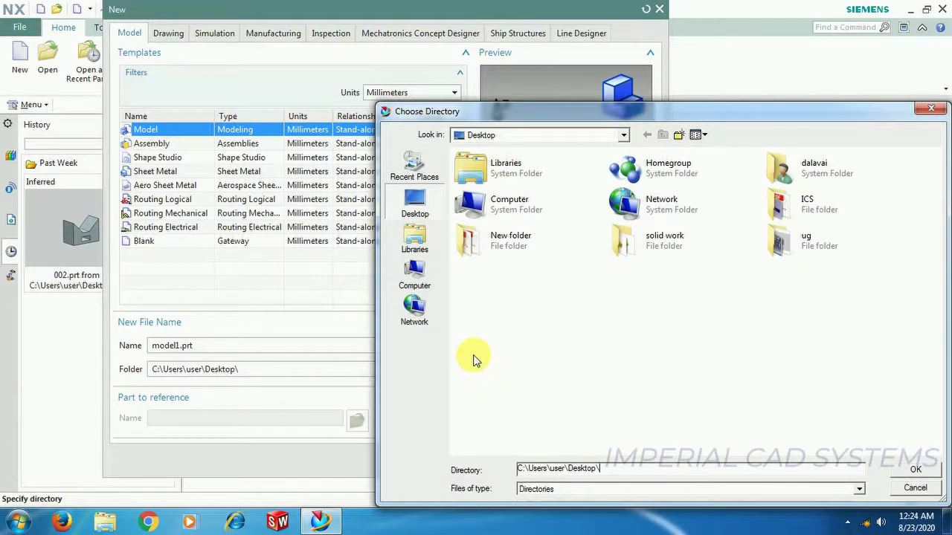
double_click(797, 243)
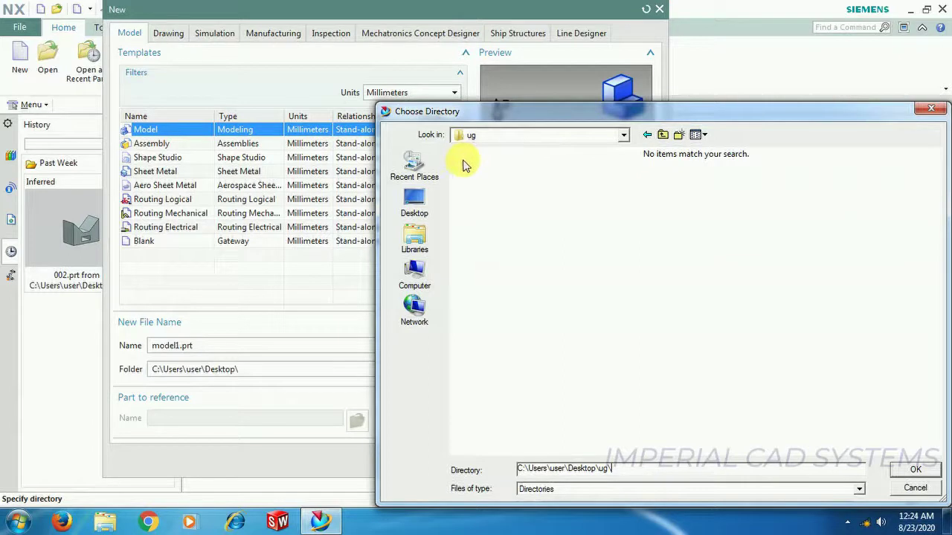
click(925, 473)
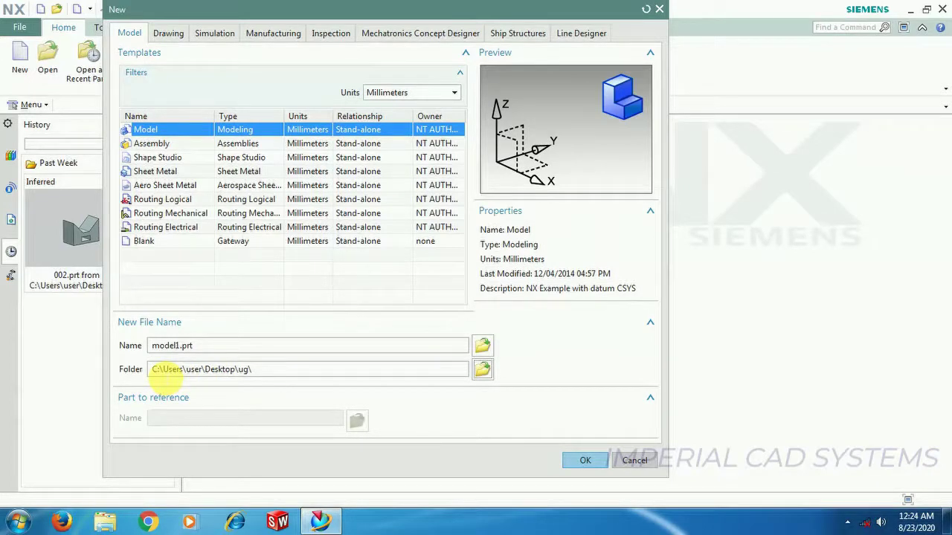
Name the new part file 10 and create it.
drag(212, 345, 111, 344)
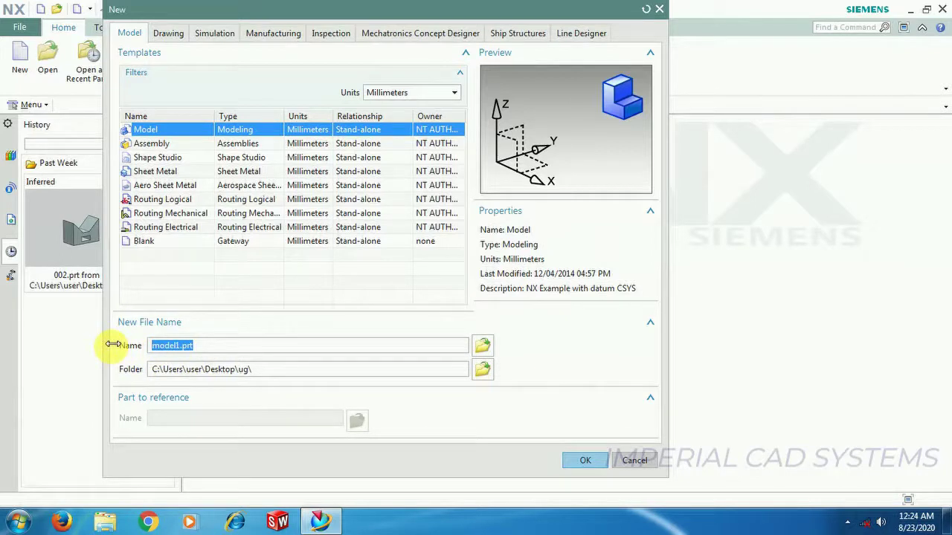
text(1)
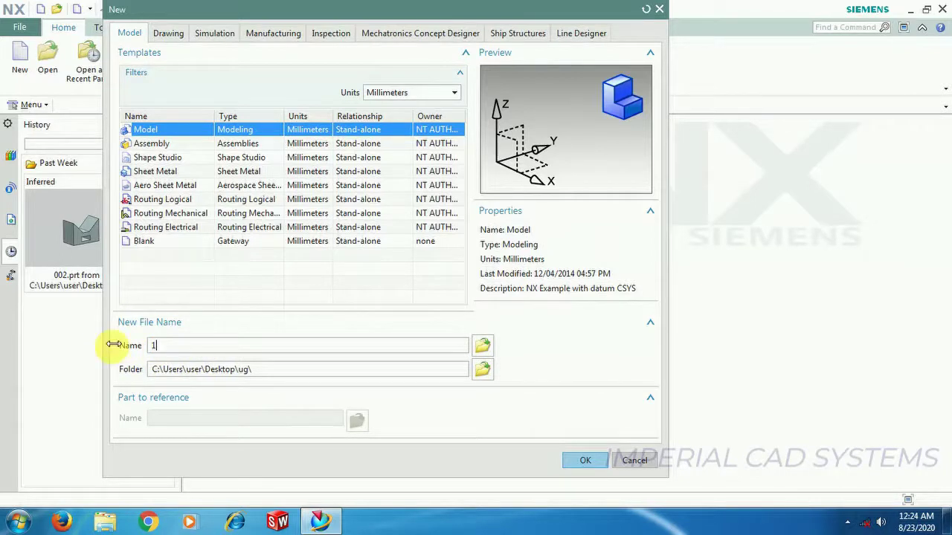
text(0)
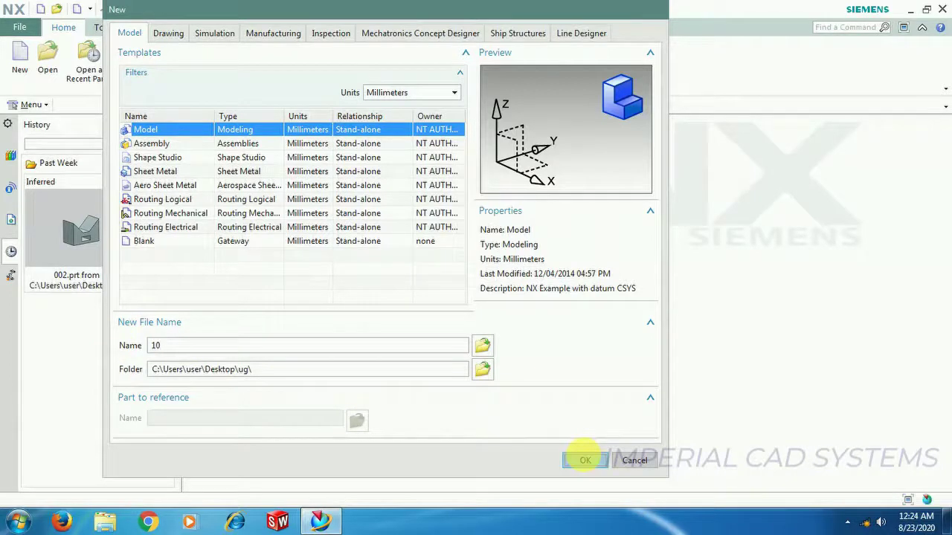
click(584, 460)
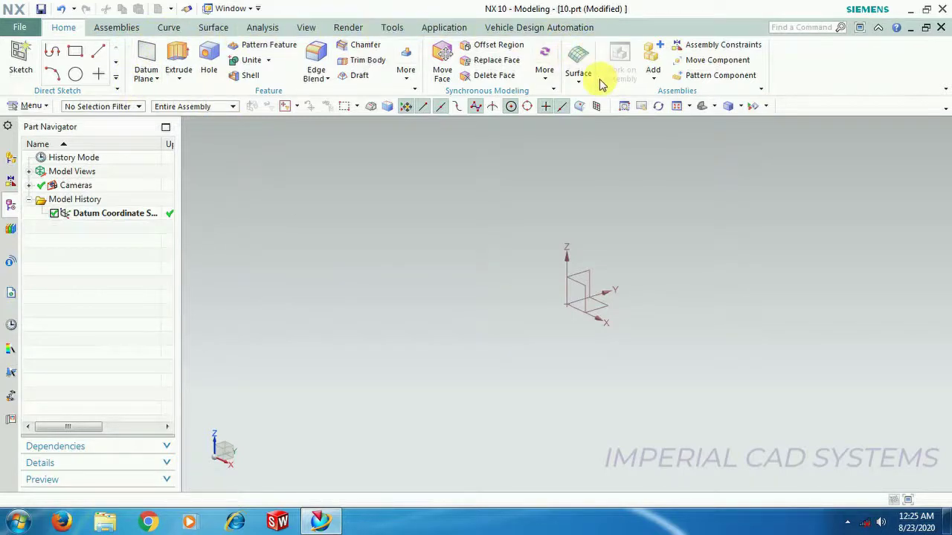
click(179, 77)
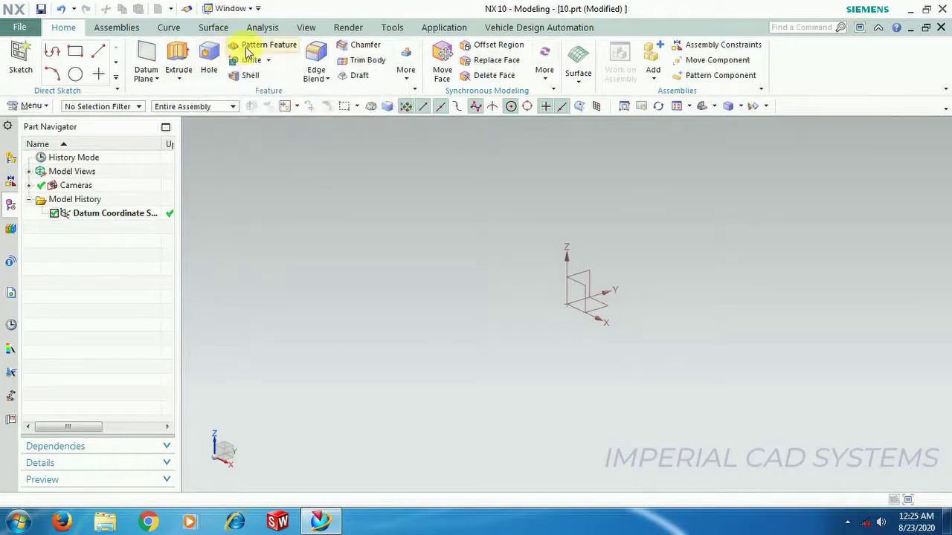
click(406, 67)
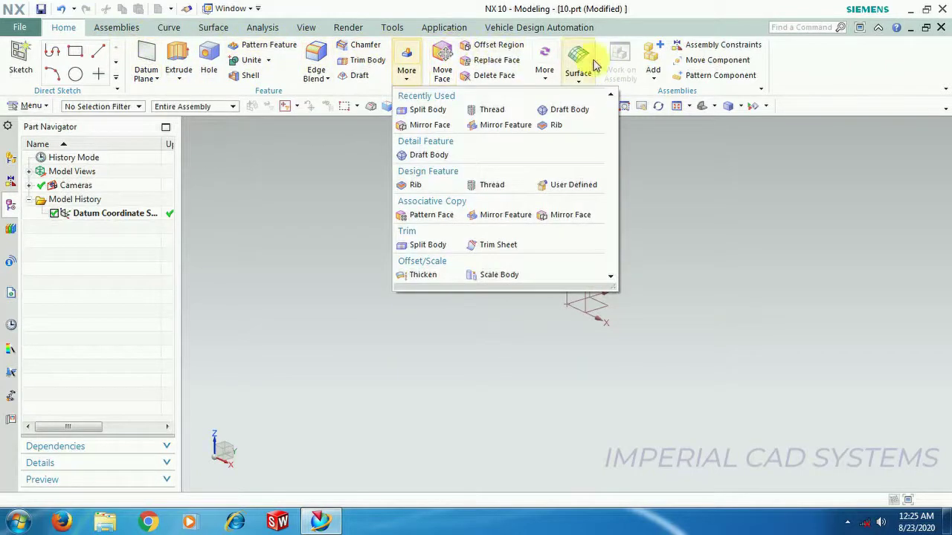
mouse_move(138, 66)
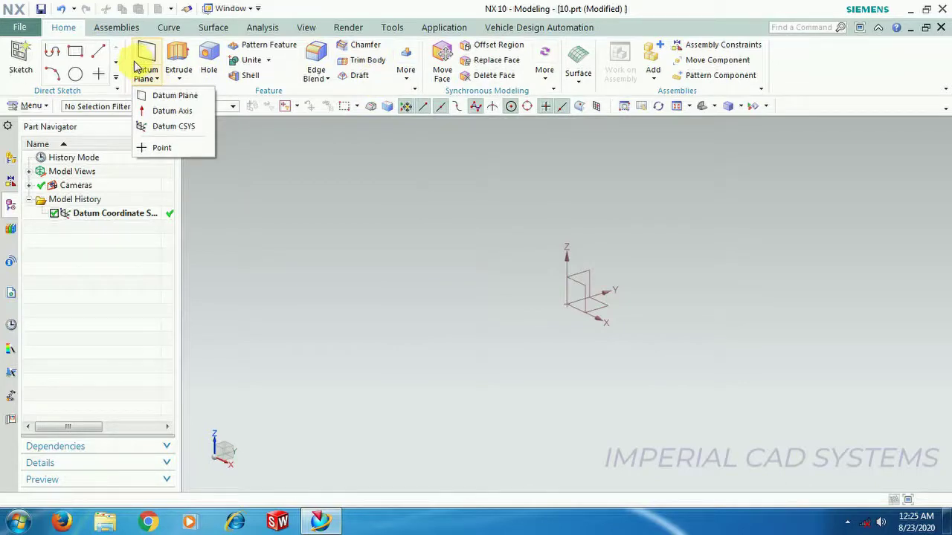
Create a sketch on the YZ datum plane using the On Plane sketch type.
click(21, 54)
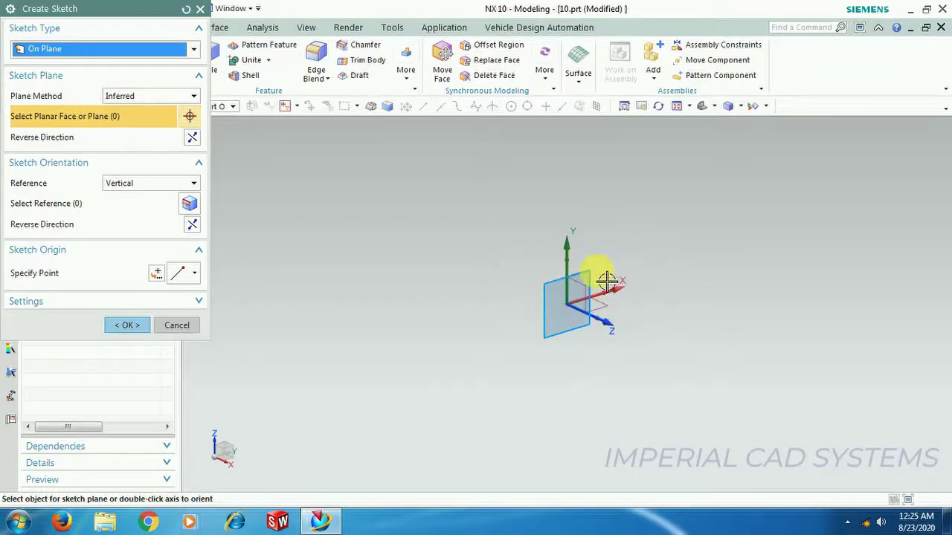
click(606, 281)
click(144, 327)
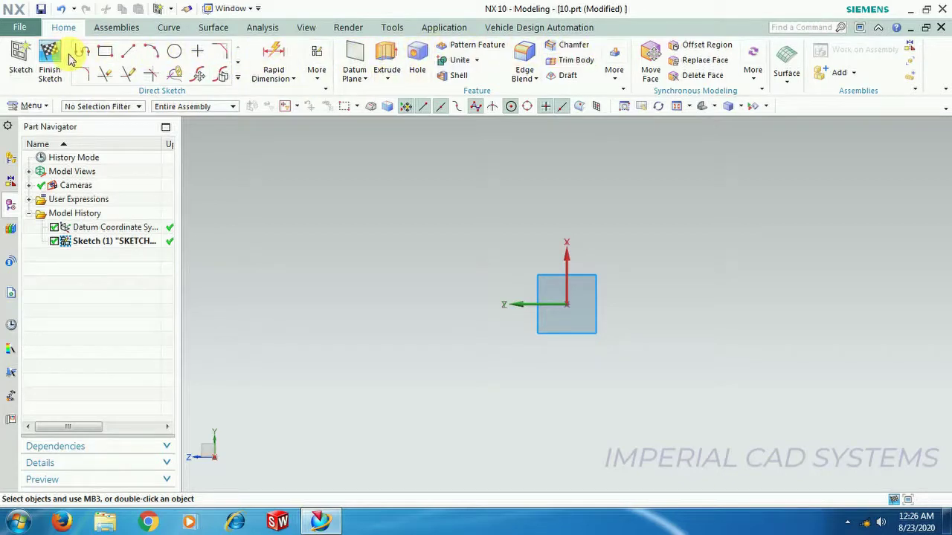
Sketch a two-point rectangle about 158 mm wide and 92 mm high around the sketch origin.
click(105, 50)
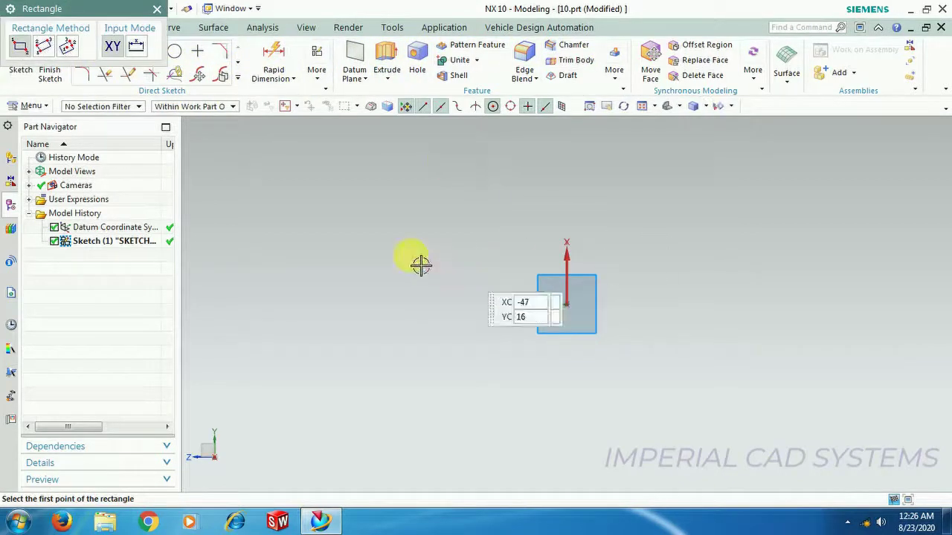
click(403, 198)
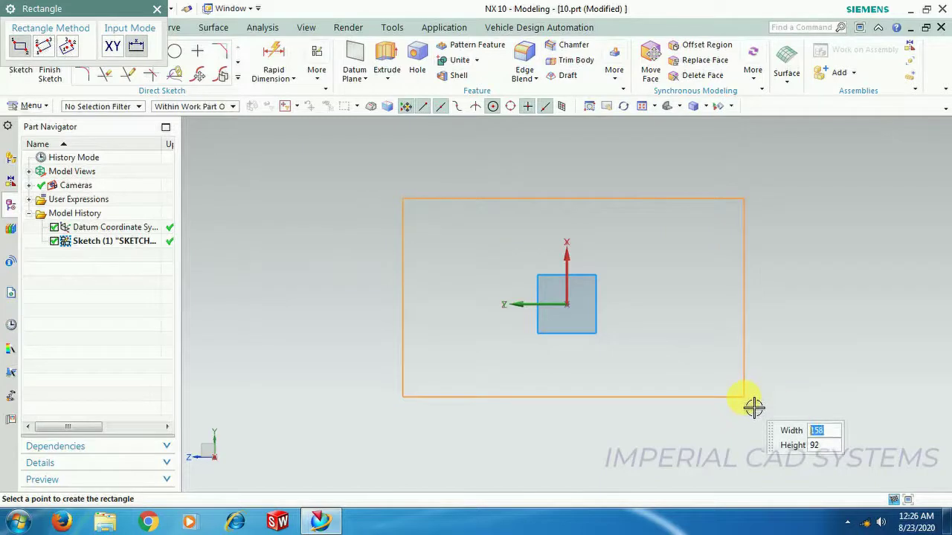
click(754, 406)
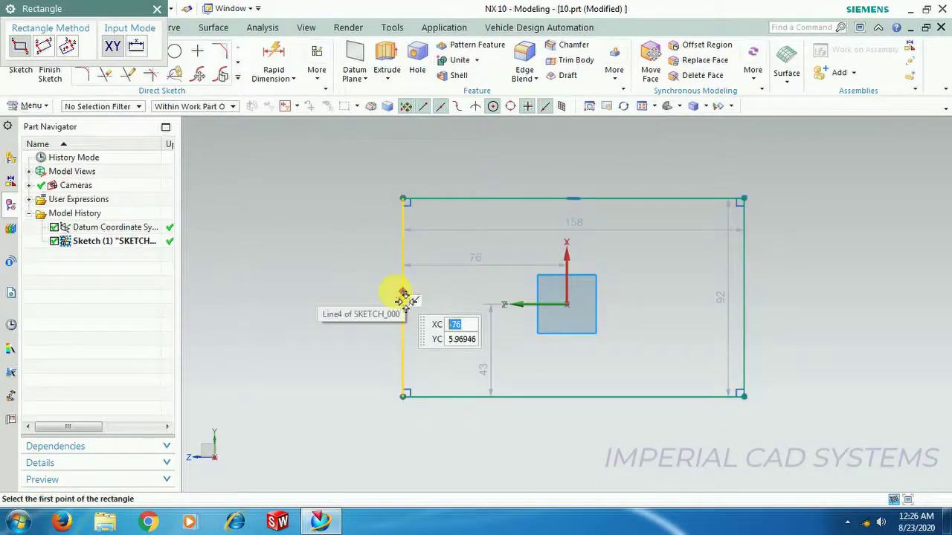
click(157, 9)
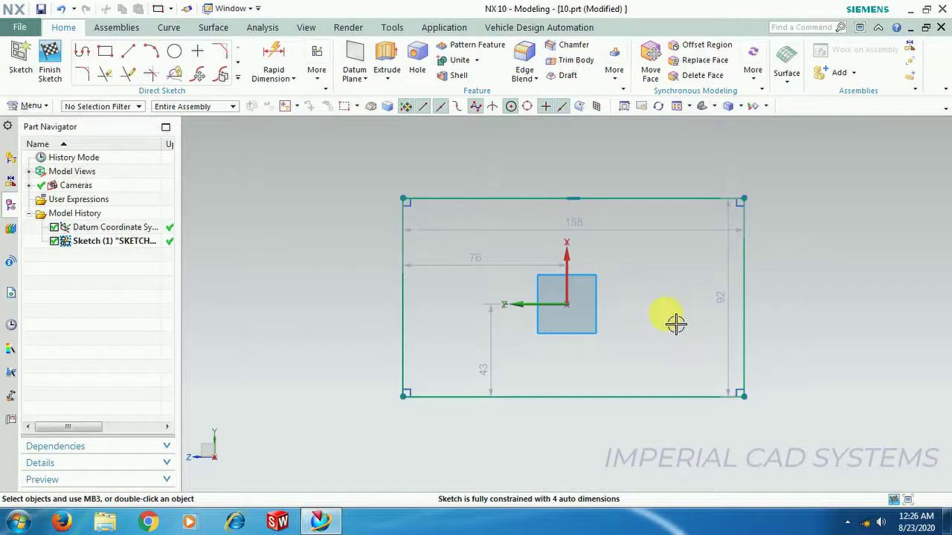
Examine the rectangle sketch and its dimensions at closer and wider zoom levels.
mouse_move(648, 314)
shift+middle_down()
mouse_move(531, 321)
mouse_move(763, 312)
mouse_move(576, 342)
shift+middle_up()
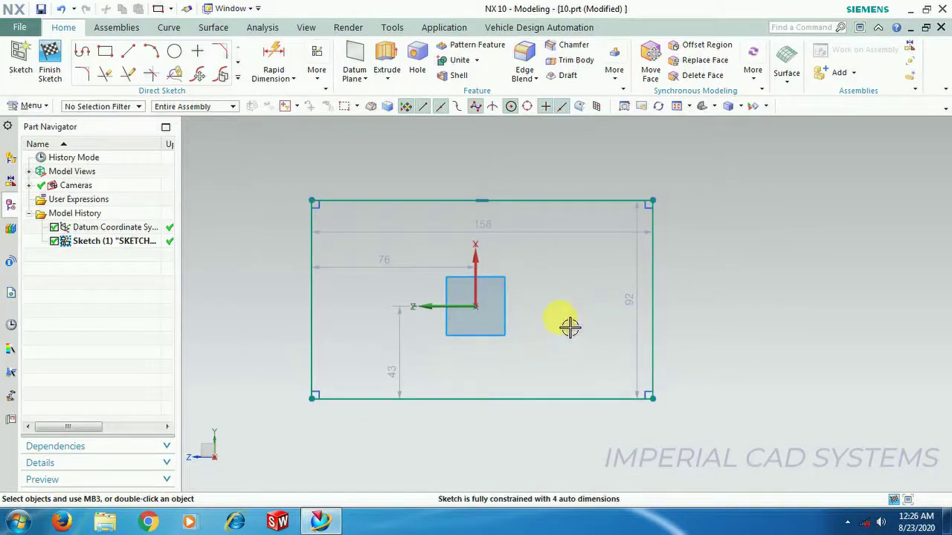
scroll(546, 298, up, 3)
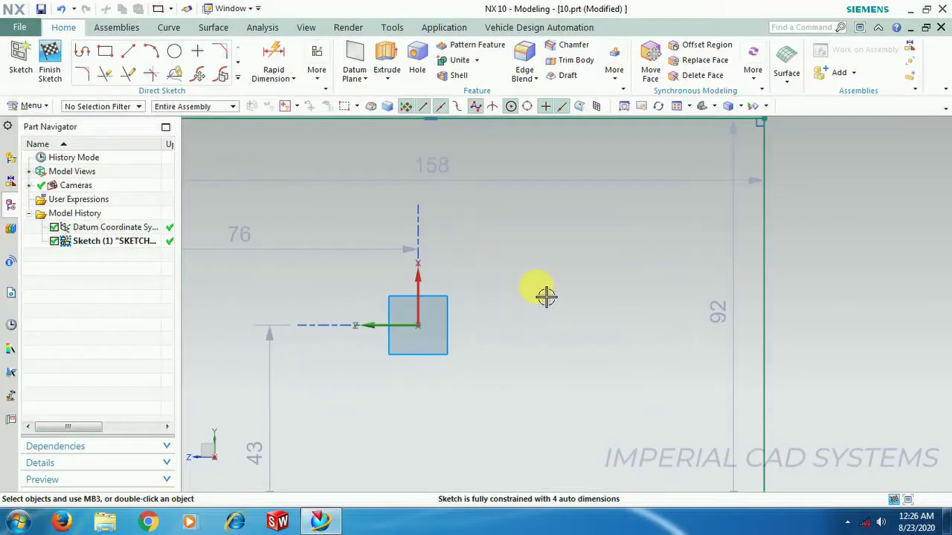
scroll(546, 296, down, 2)
scroll(546, 296, down, 3)
scroll(546, 296, up, 2)
scroll(546, 296, up, 3)
scroll(546, 296, down, 5)
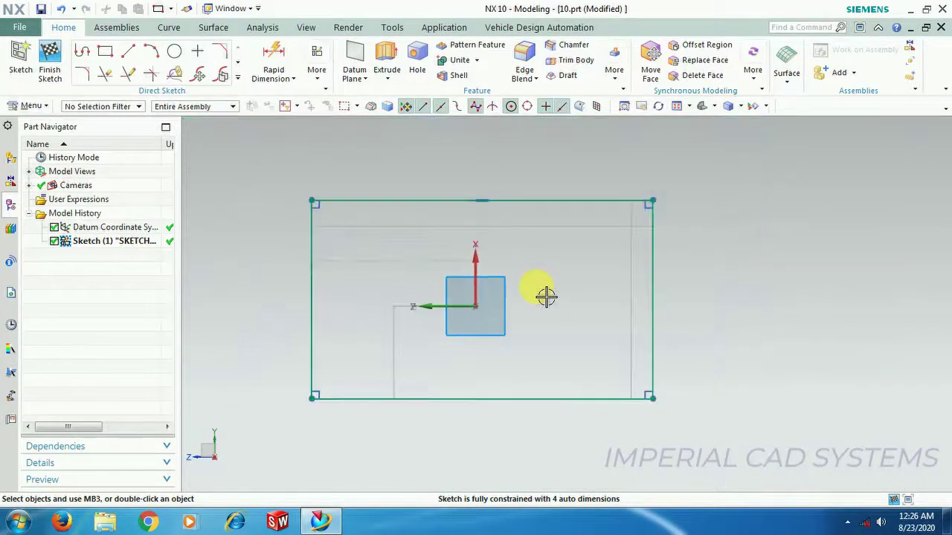
scroll(546, 296, down, 1)
scroll(546, 296, up, 3)
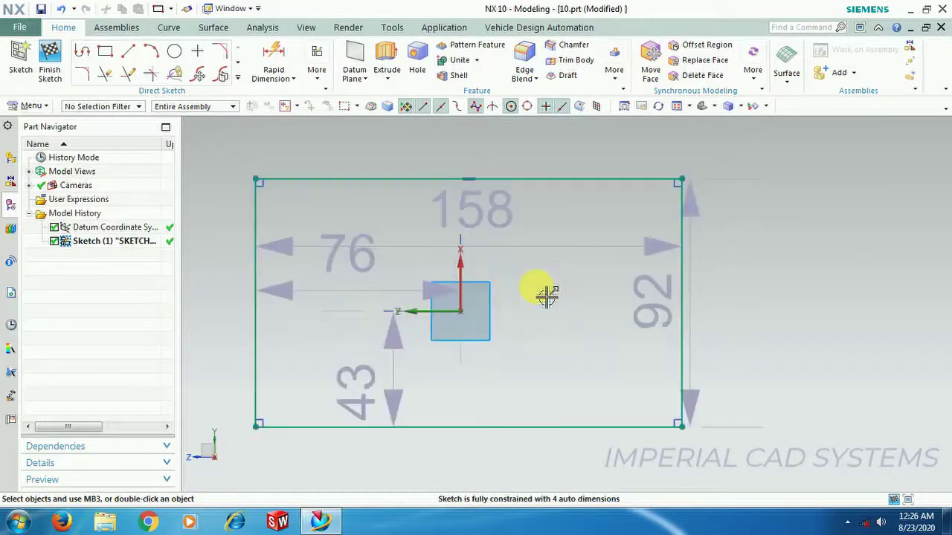
scroll(546, 296, up, 2)
scroll(546, 296, down, 5)
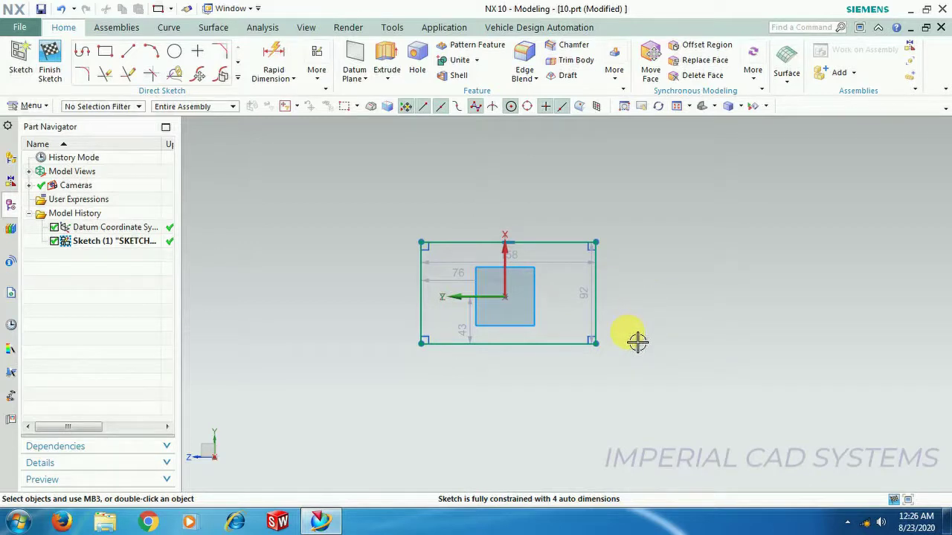
Examine the rectangle sketch from several tilted 3D angles.
mouse_move(633, 340)
middle_down()
mouse_move(585, 409)
mouse_move(580, 265)
mouse_move(592, 383)
mouse_move(607, 304)
middle_up()
mouse_move(590, 341)
middle_down()
mouse_move(607, 351)
mouse_move(597, 379)
mouse_move(493, 315)
mouse_move(573, 278)
mouse_move(603, 347)
middle_up()
mouse_move(488, 372)
middle_down()
mouse_move(510, 378)
mouse_move(545, 343)
mouse_move(551, 355)
middle_up()
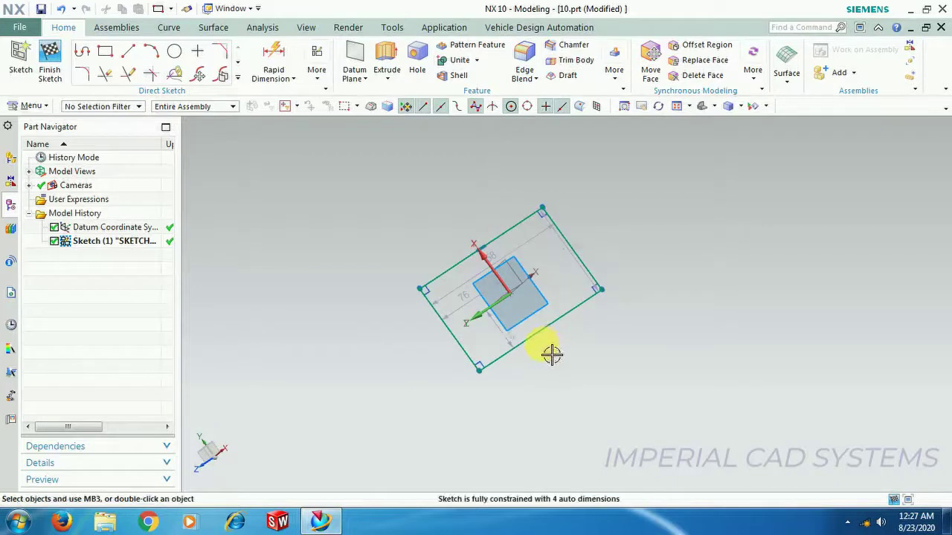
mouse_move(552, 380)
middle_down()
mouse_move(529, 394)
mouse_move(514, 384)
mouse_move(513, 354)
mouse_move(501, 364)
mouse_move(517, 371)
middle_up()
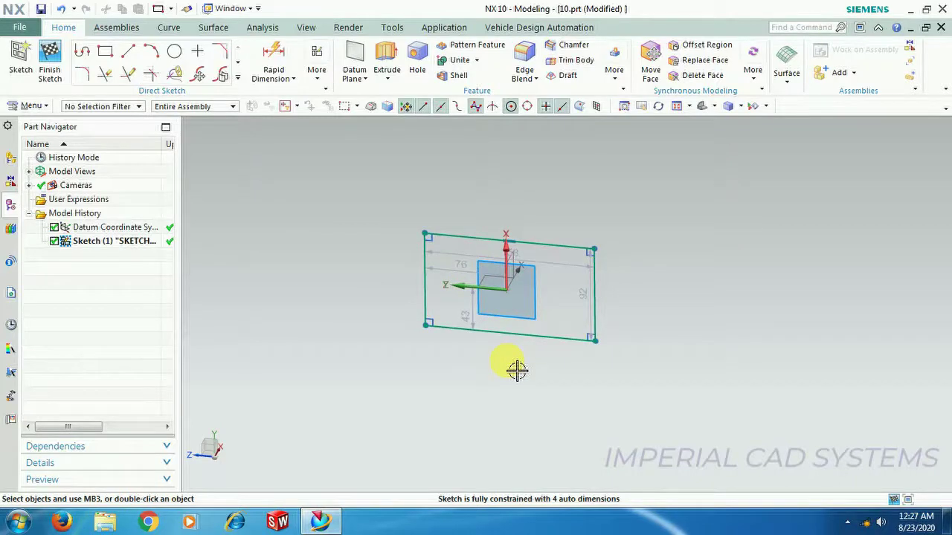
mouse_move(517, 370)
middle_down()
mouse_move(558, 335)
mouse_move(544, 352)
middle_up()
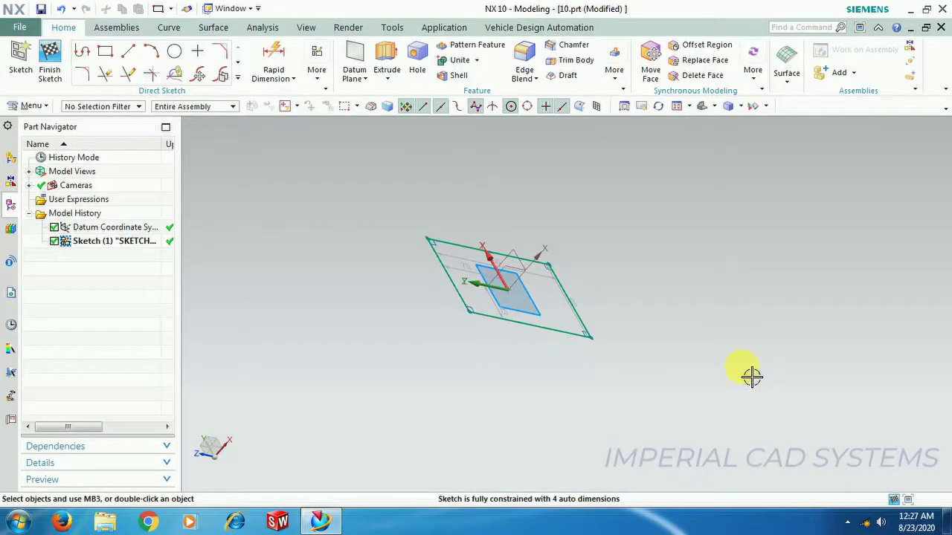
Orient the view squarely onto the sketch plane with Orient to Sketch.
click(317, 81)
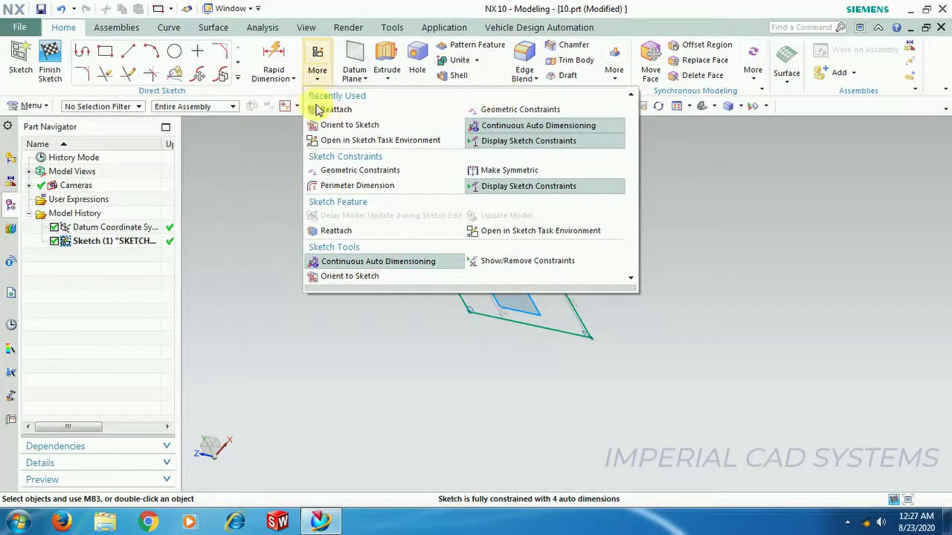
click(248, 198)
click(316, 75)
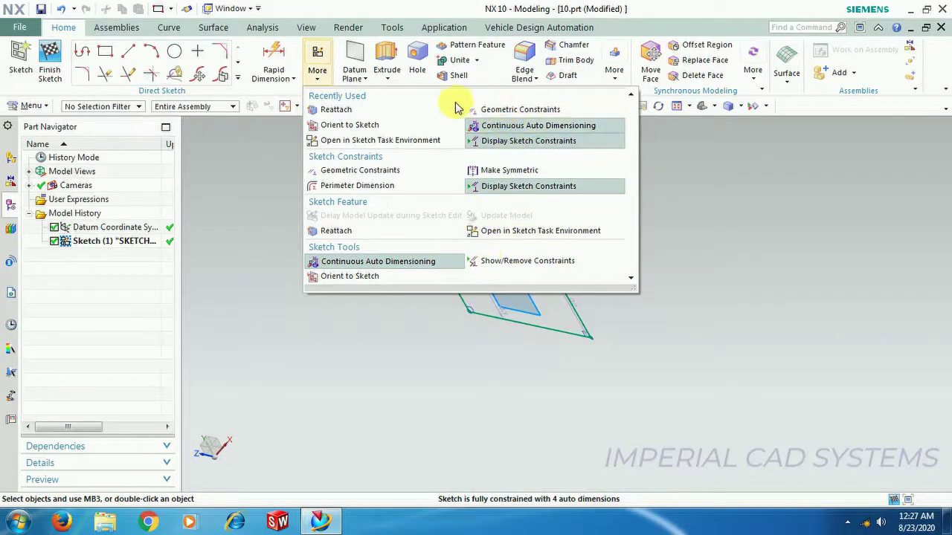
click(354, 126)
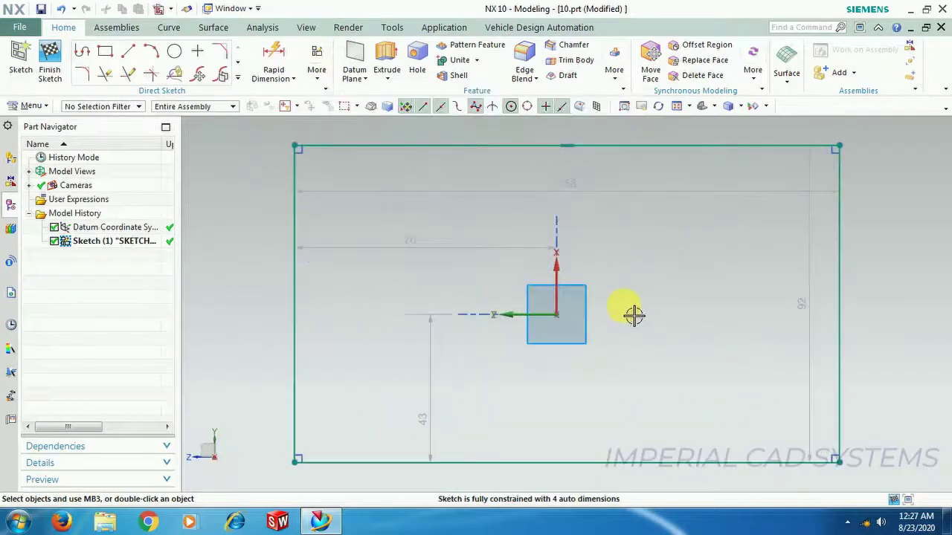
Pan the sketch out of view and bring it back by fitting all objects in the view.
scroll(632, 316, down, 3)
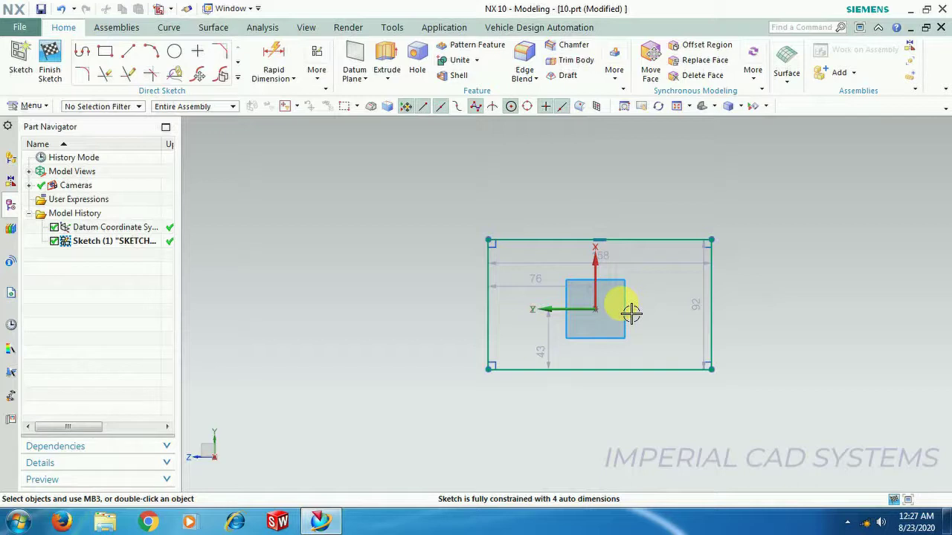
mouse_move(628, 314)
shift+middle_down()
mouse_move(276, 248)
mouse_move(260, 257)
shift+middle_up()
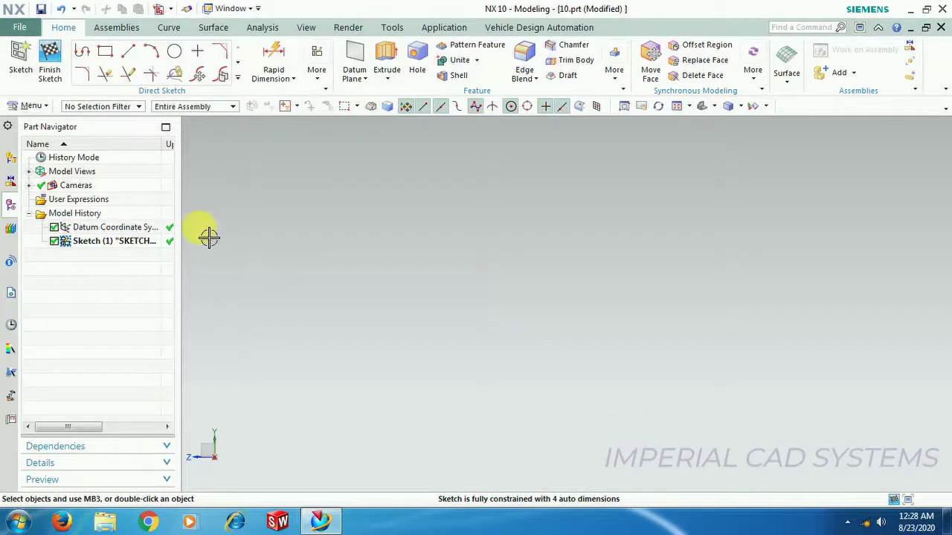
click(690, 106)
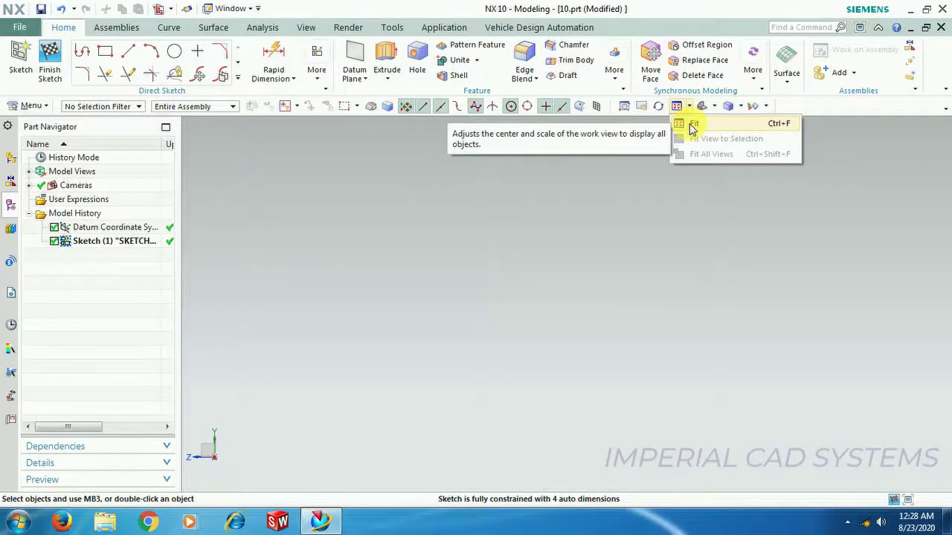
click(693, 125)
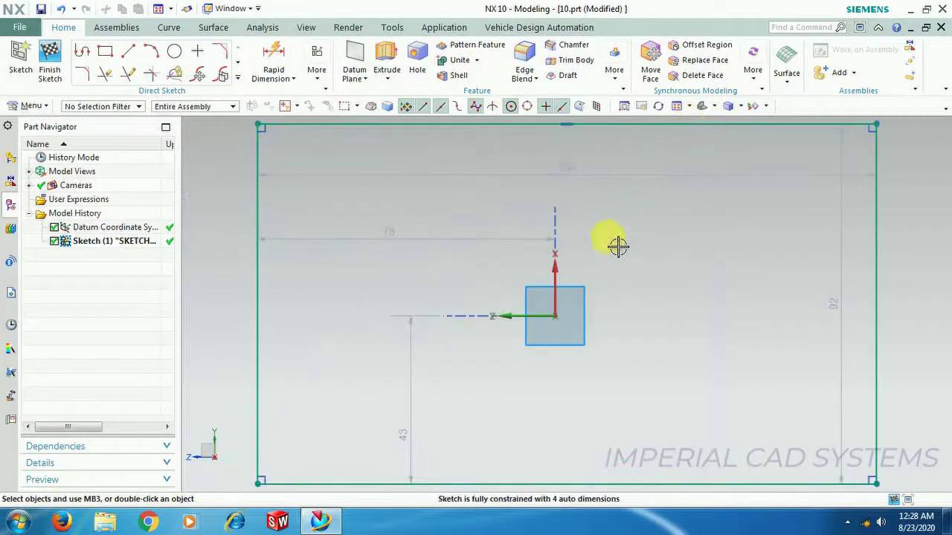
Finish the rectangle sketch and return to the modeling environment.
scroll(613, 248, down, 2)
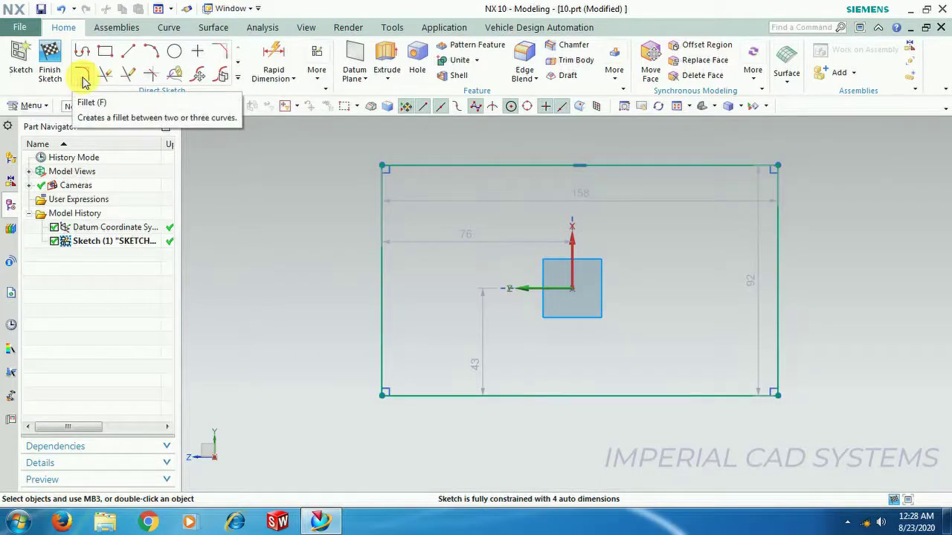
click(393, 378)
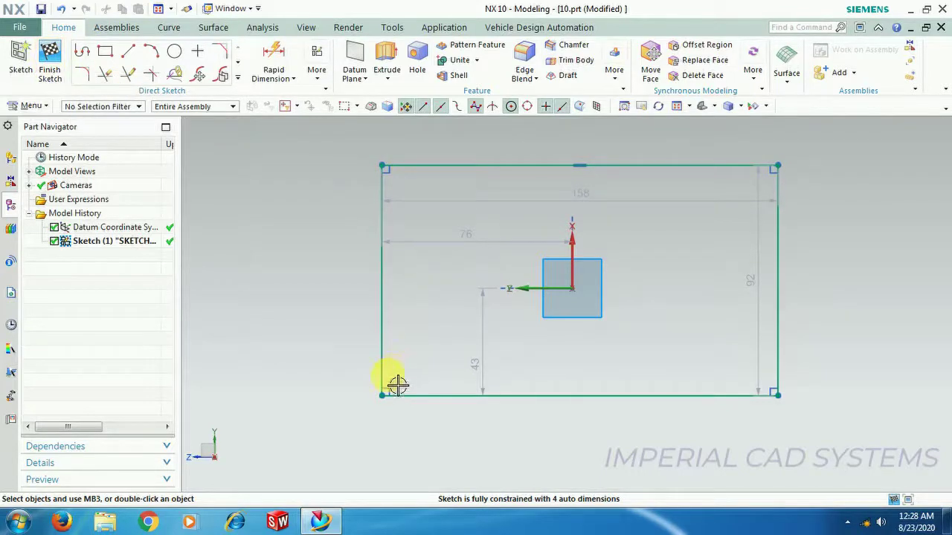
click(383, 185)
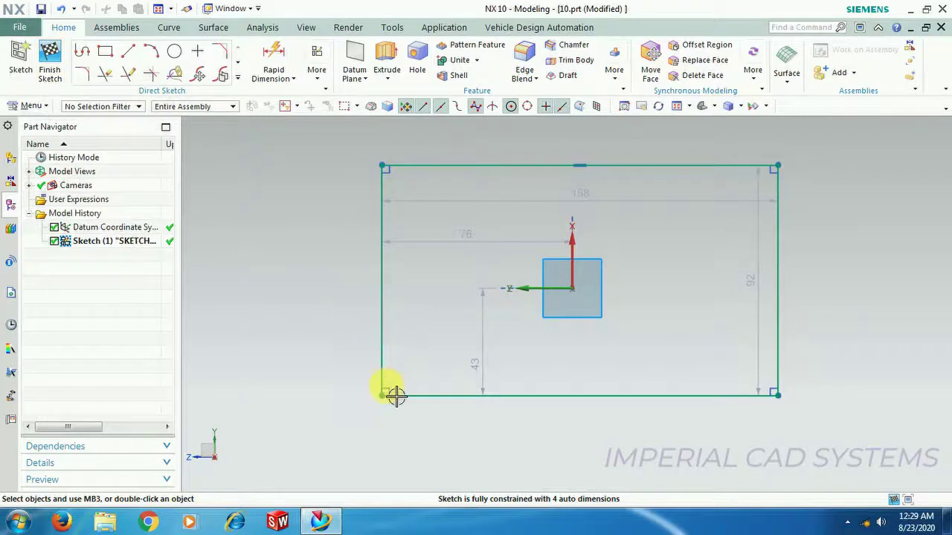
click(49, 60)
click(467, 321)
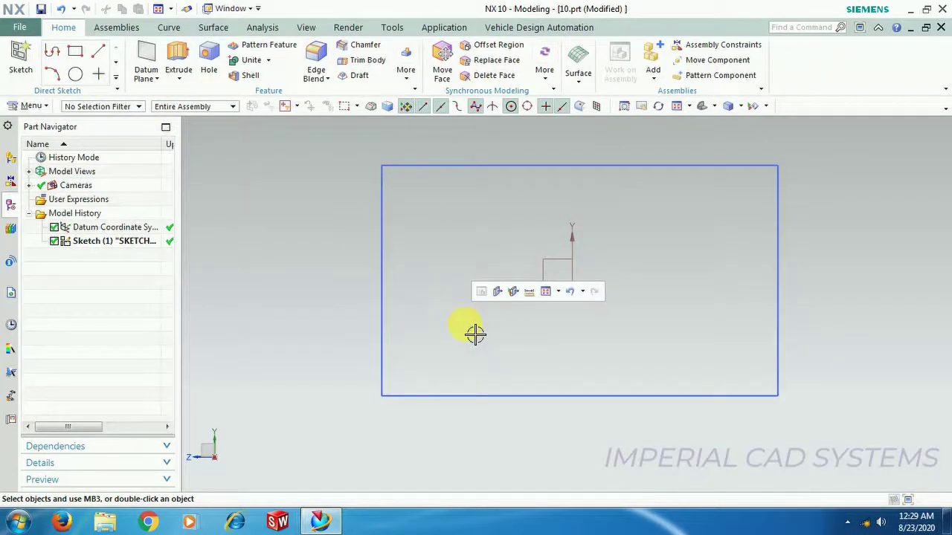
Reopen the rectangle sketch for editing from the model history and finish it again without changes.
mouse_move(508, 456)
middle_down()
mouse_move(531, 399)
mouse_move(533, 430)
middle_up()
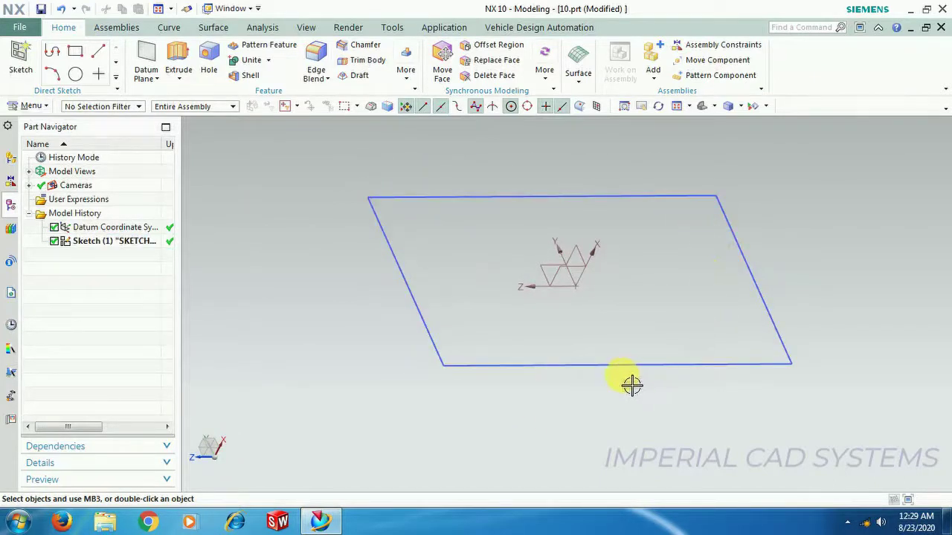
middle_drag(570, 385, 546, 386)
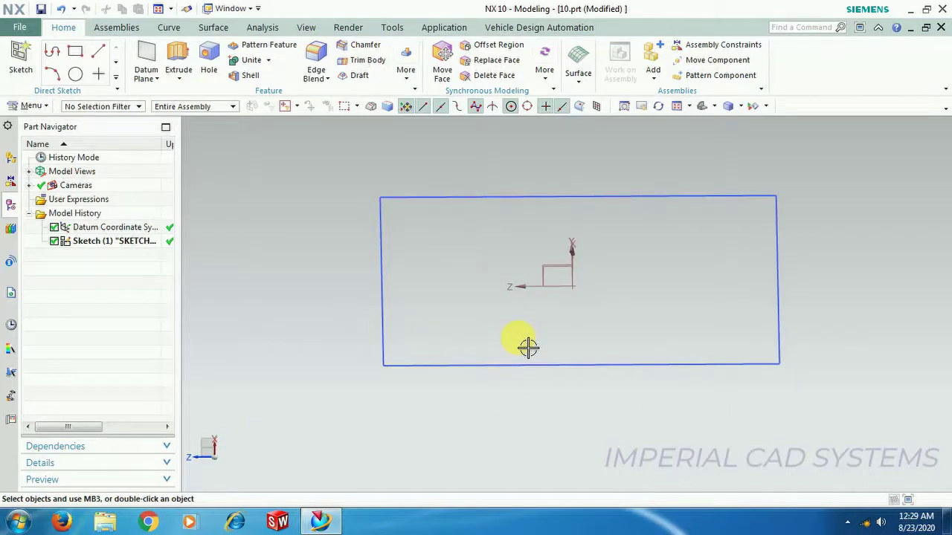
click(482, 373)
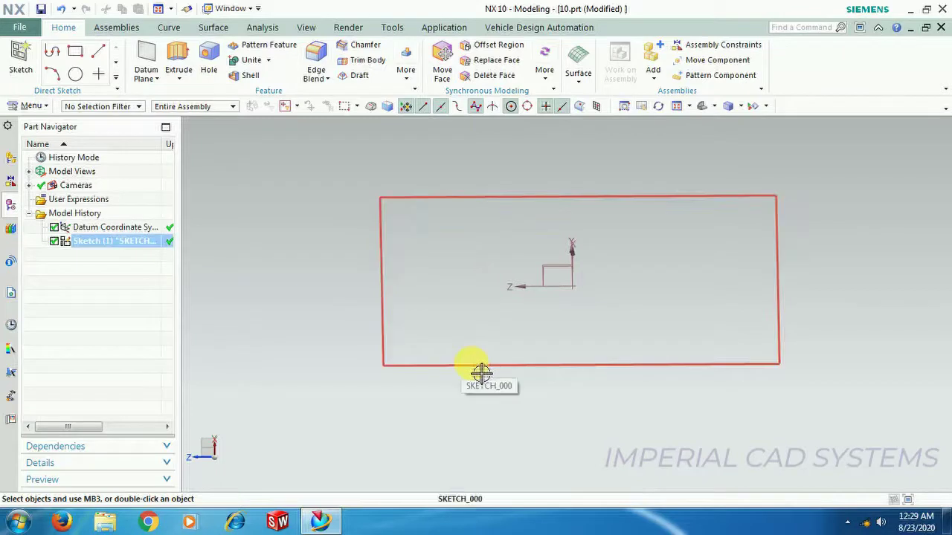
key(Escape)
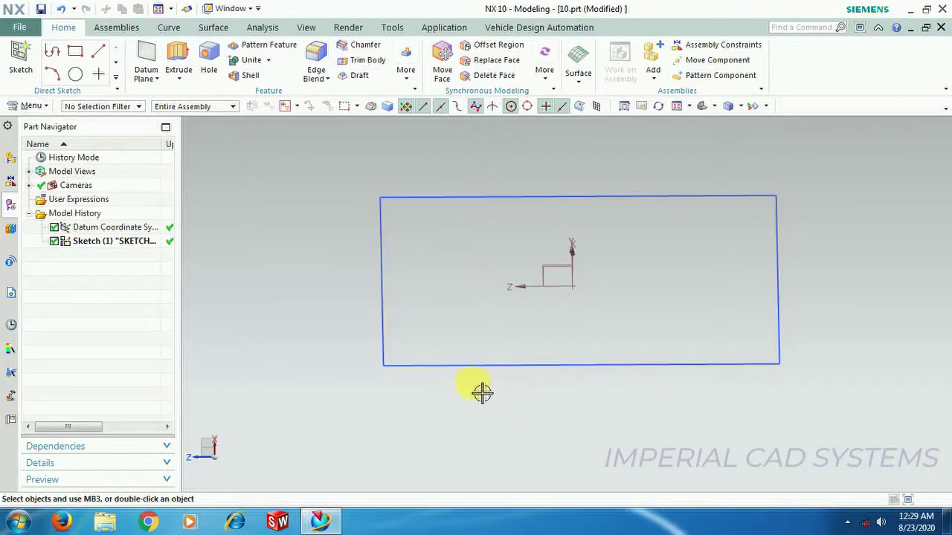
click(464, 376)
click(464, 376)
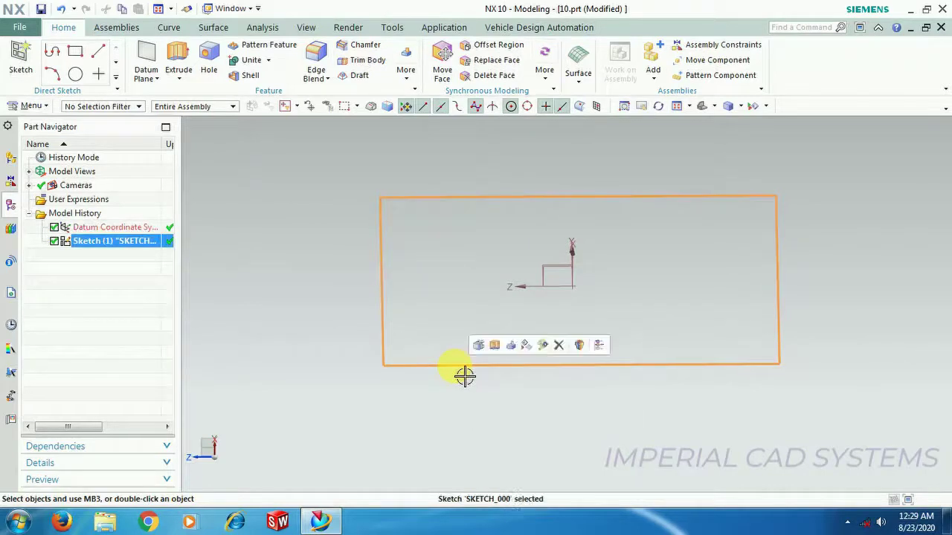
click(116, 227)
double_click(115, 242)
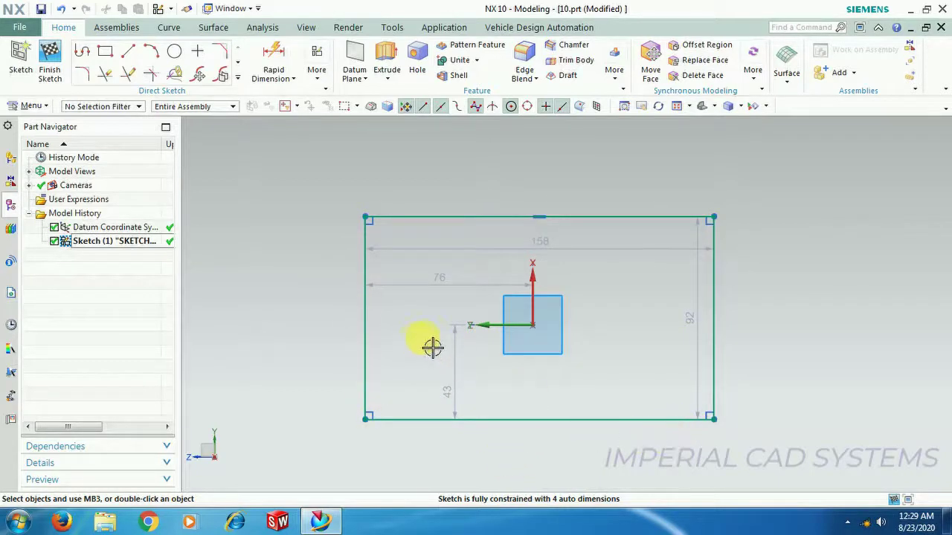
click(49, 61)
Extrude the rectangle sketch from 0 to 30 mm as a solid body.
mouse_move(623, 438)
middle_down()
mouse_move(635, 347)
mouse_move(652, 394)
mouse_move(618, 394)
mouse_move(678, 406)
middle_up()
click(179, 59)
click(524, 245)
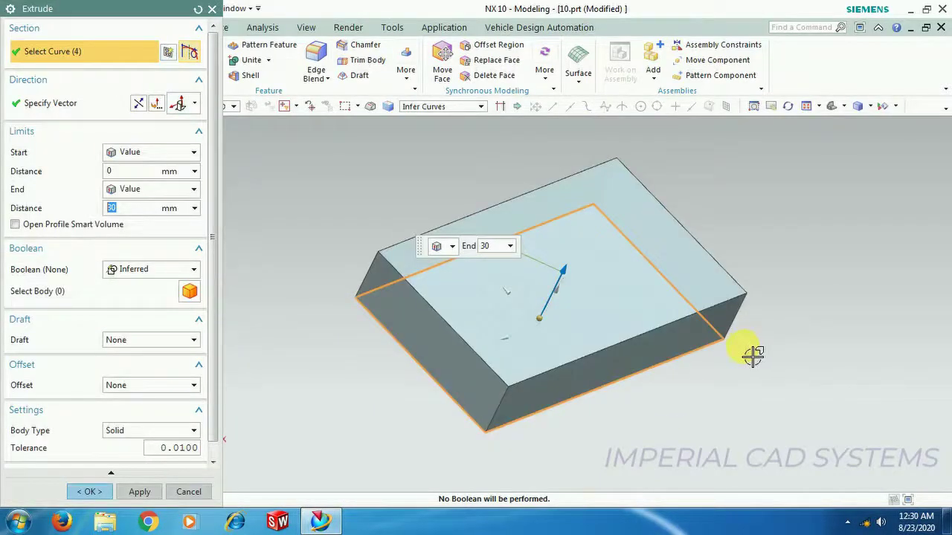
click(91, 492)
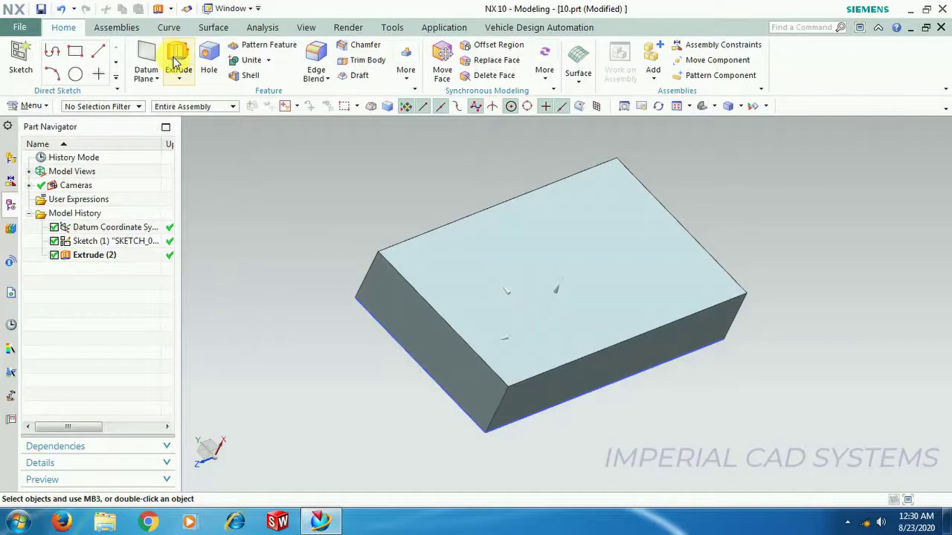
Create a sketch on the block's large upper face using the Vertical orientation reference, and finish it empty.
middle_drag(692, 455, 487, 365)
click(476, 312)
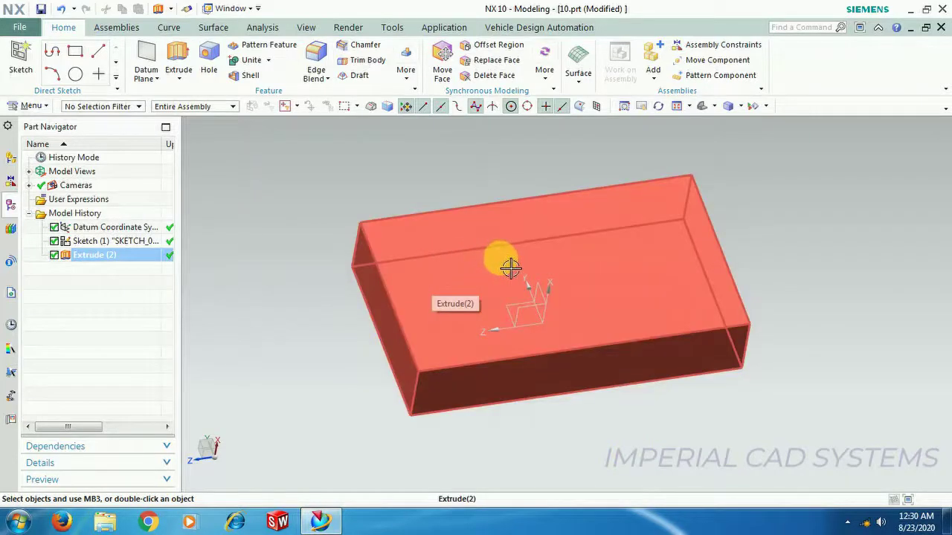
mouse_move(431, 213)
middle_down()
mouse_move(436, 186)
mouse_move(436, 215)
middle_up()
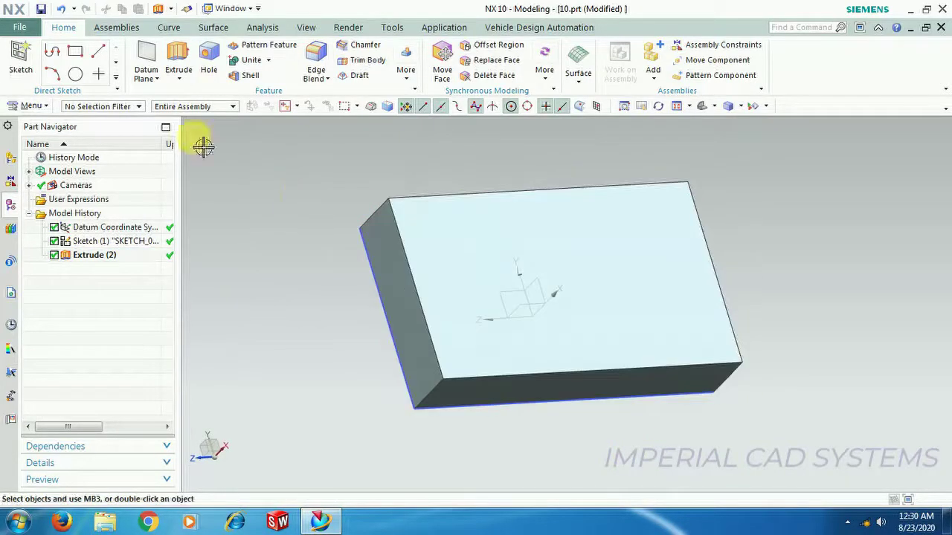
click(22, 64)
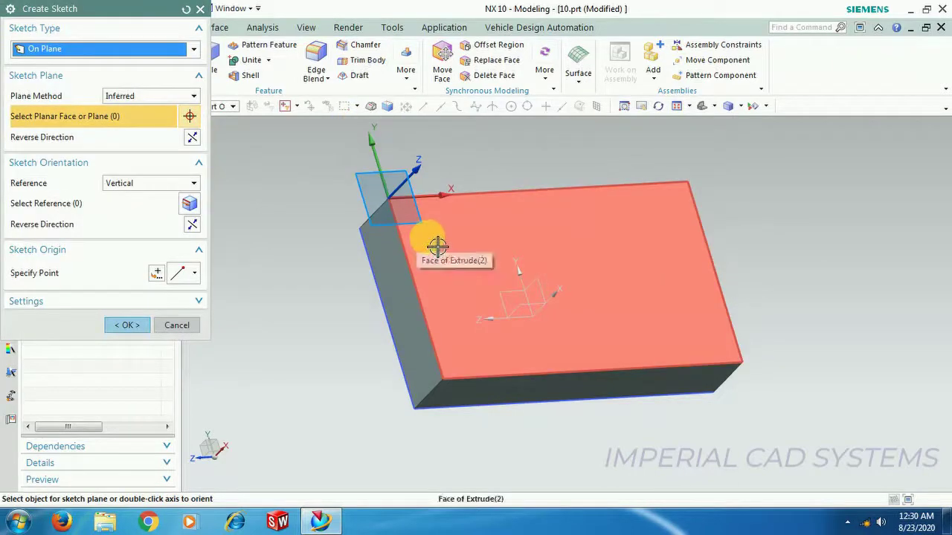
click(437, 238)
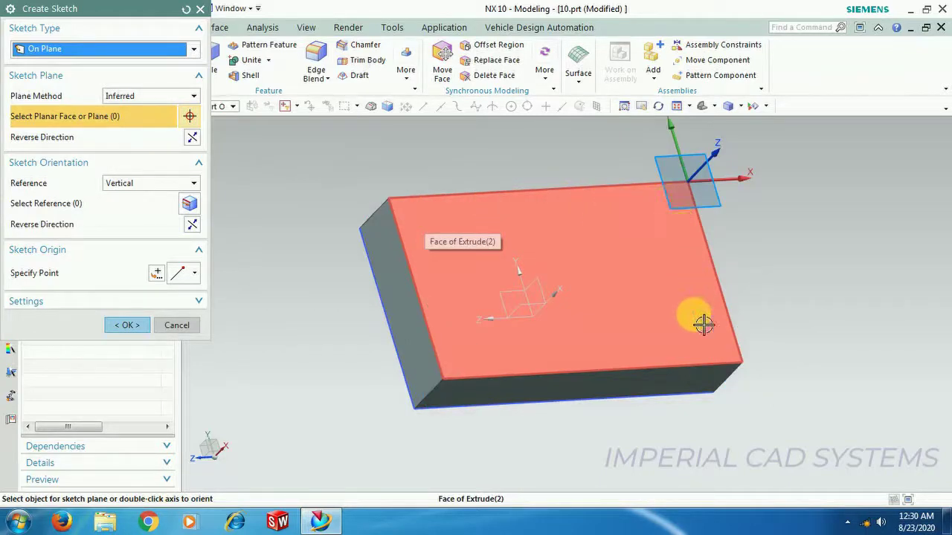
click(491, 365)
click(127, 325)
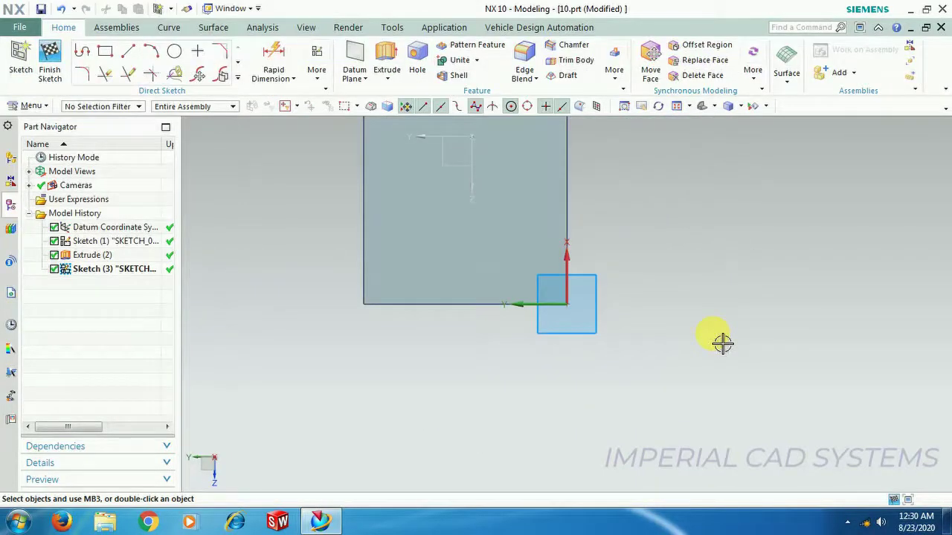
scroll(553, 213, down, 4)
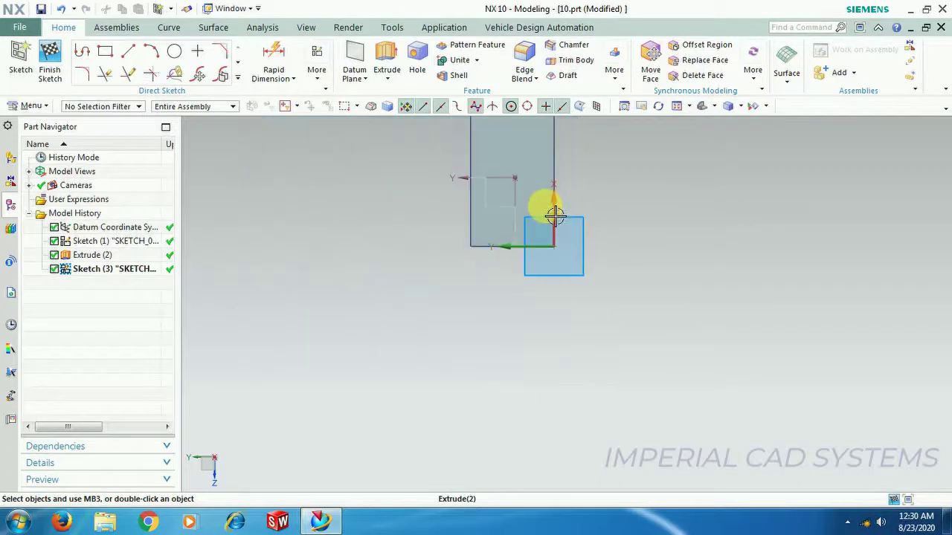
scroll(554, 201, up, 4)
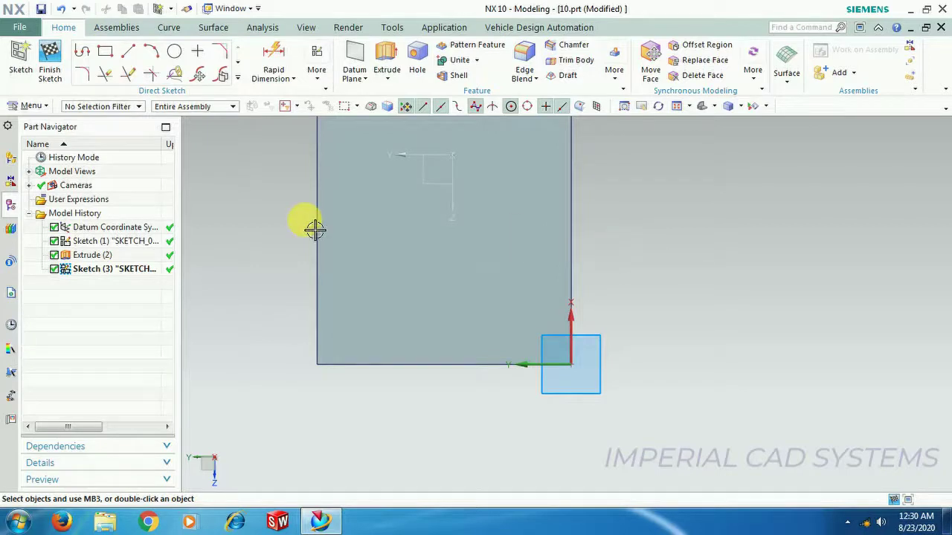
click(58, 62)
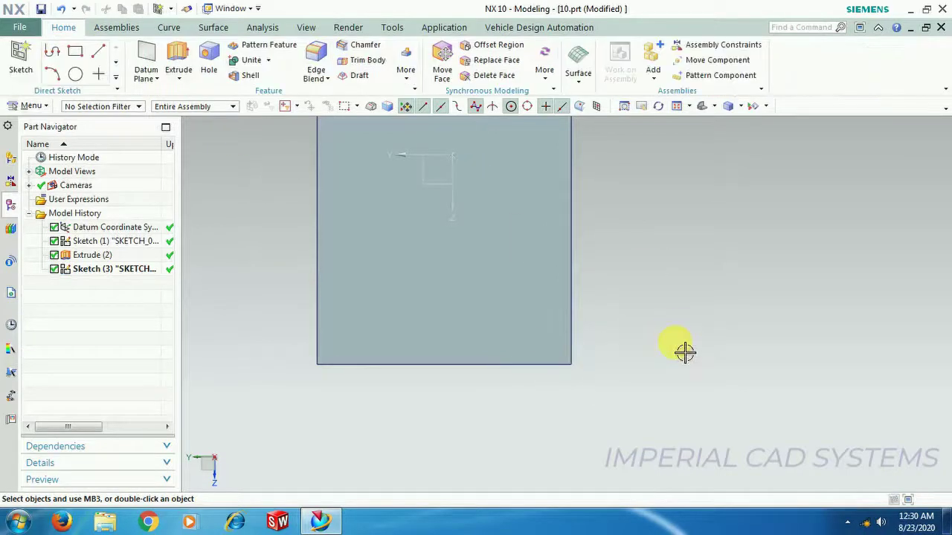
Create another sketch on the block's large upper face with the orientation reference set to Horizontal, and finish it empty.
scroll(684, 350, down, 2)
middle_drag(618, 421, 545, 350)
middle_drag(515, 387, 539, 430)
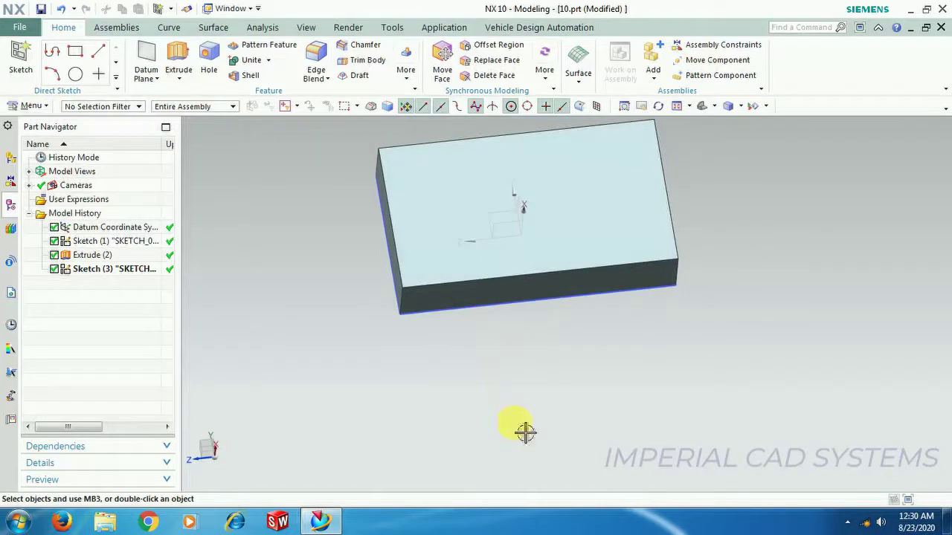
click(18, 56)
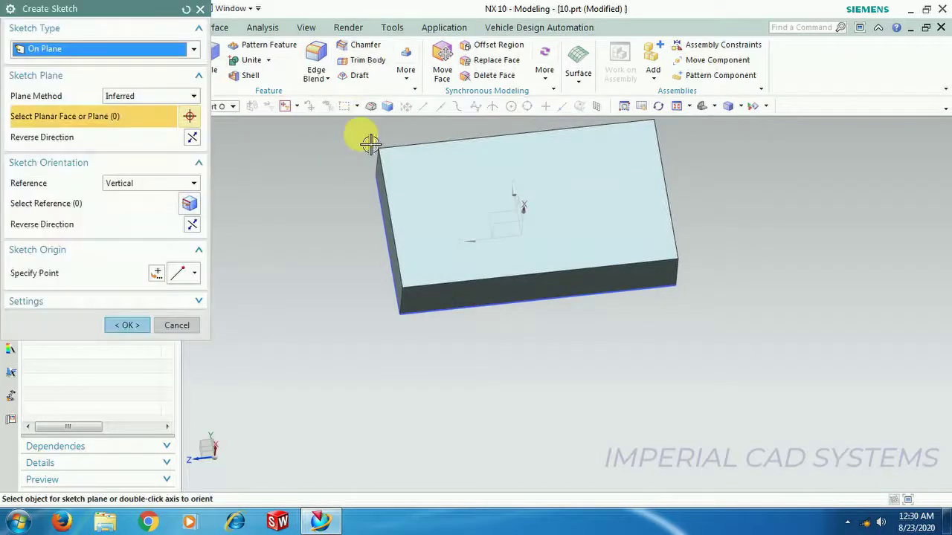
click(446, 247)
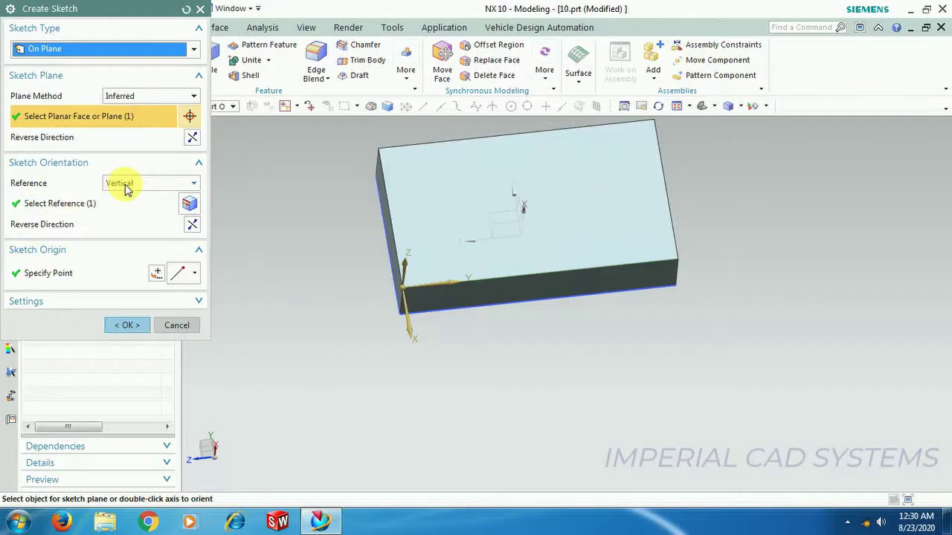
click(109, 185)
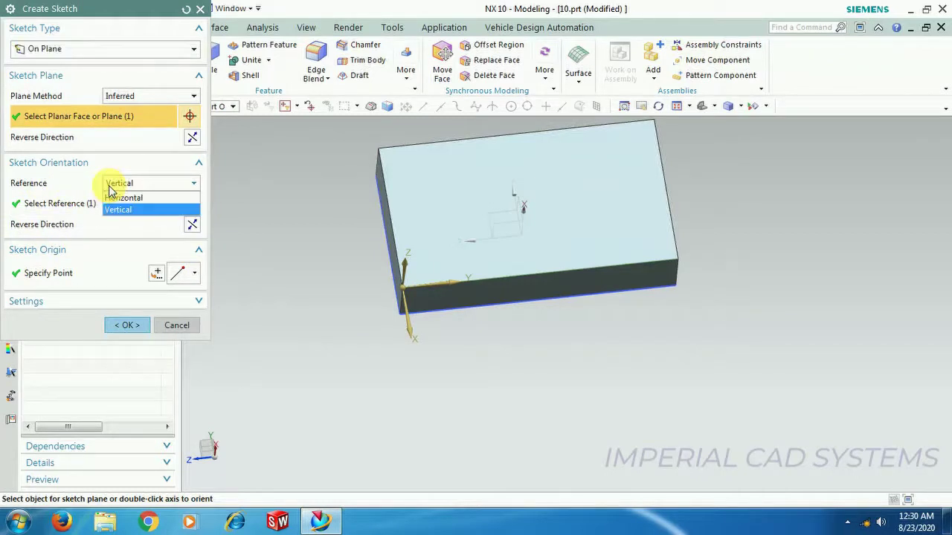
click(113, 196)
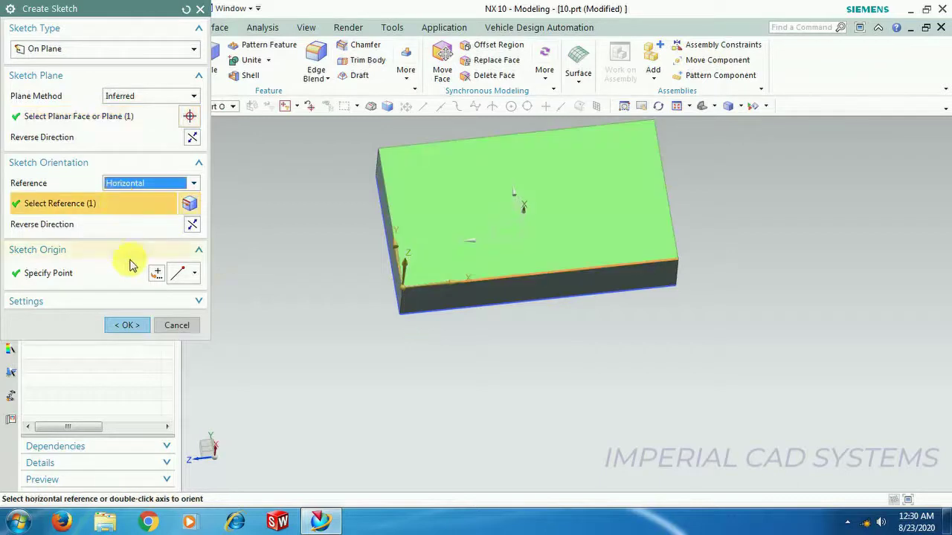
click(133, 325)
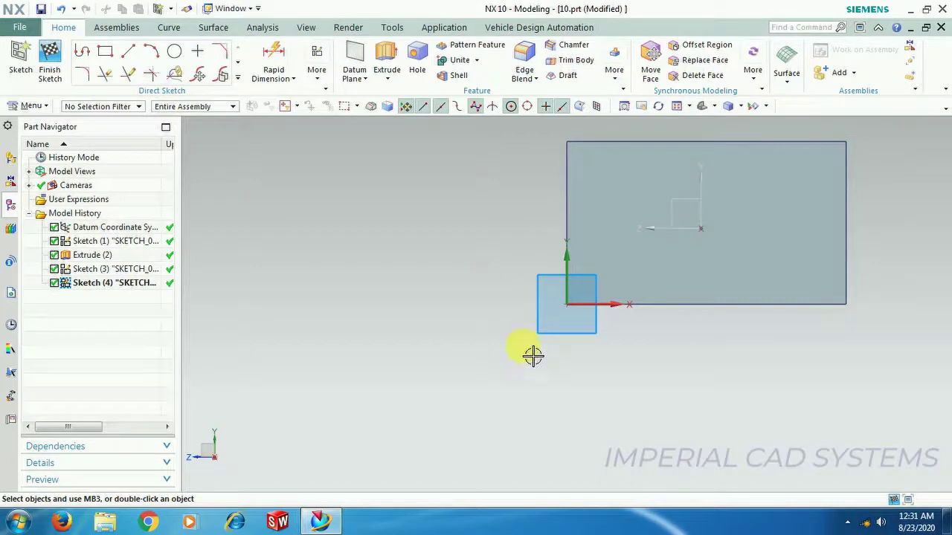
click(50, 63)
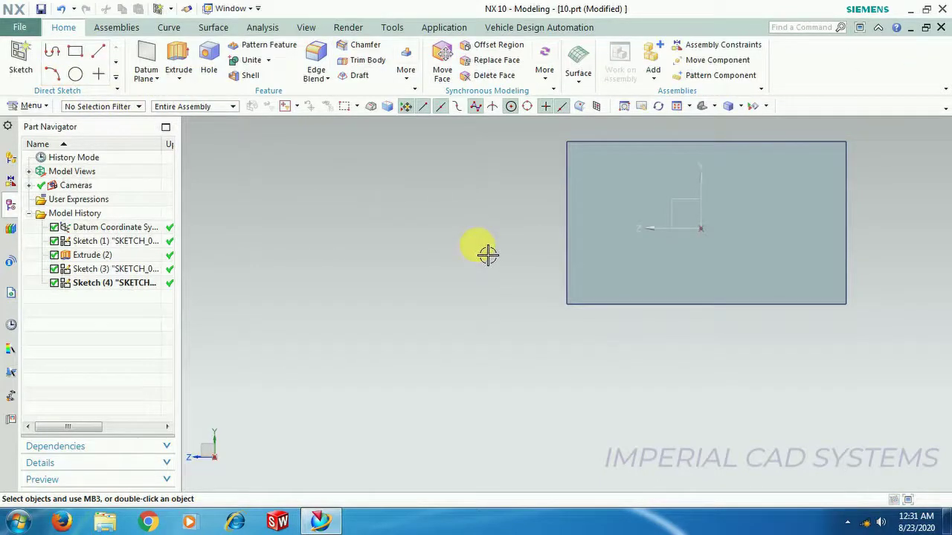
Create a third sketch on the block's large upper face with a Horizontal reference along the front long edge and its direction reversed.
middle_drag(686, 362, 691, 307)
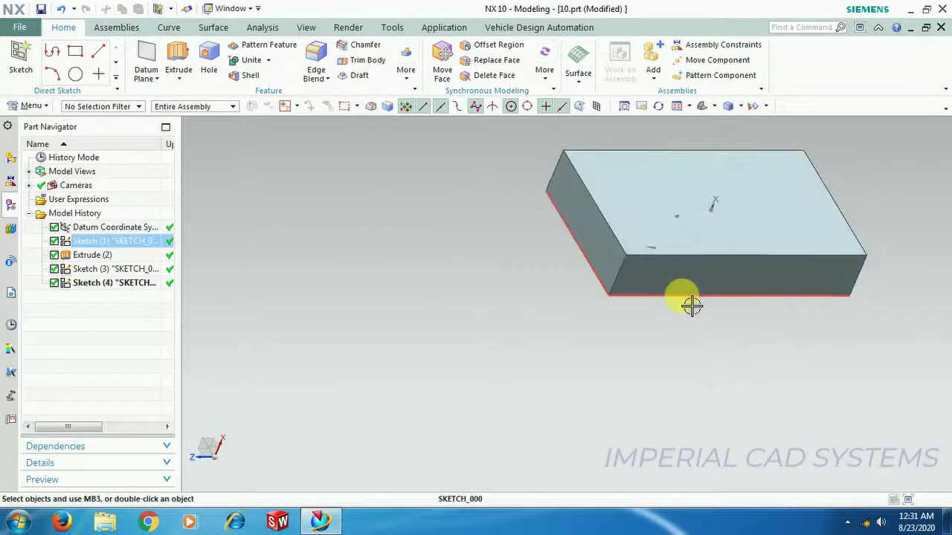
click(21, 58)
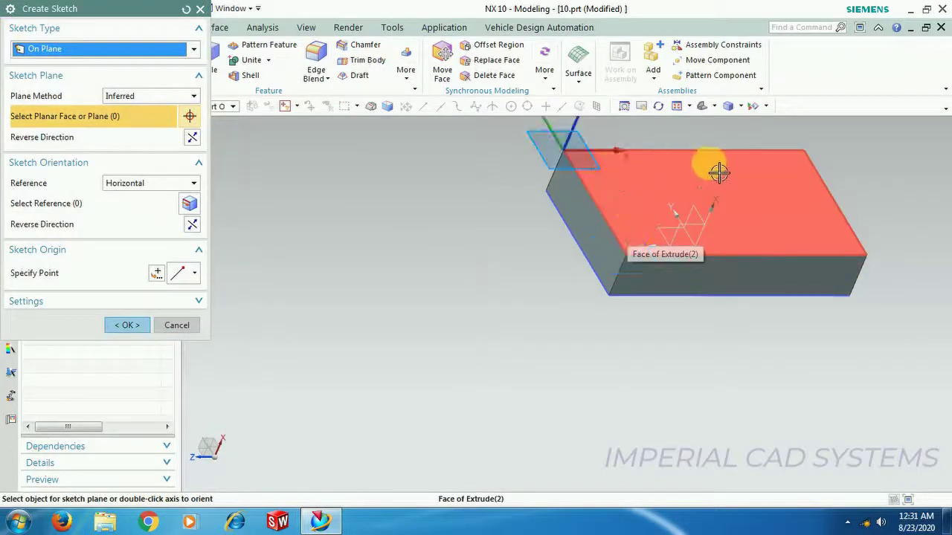
click(652, 234)
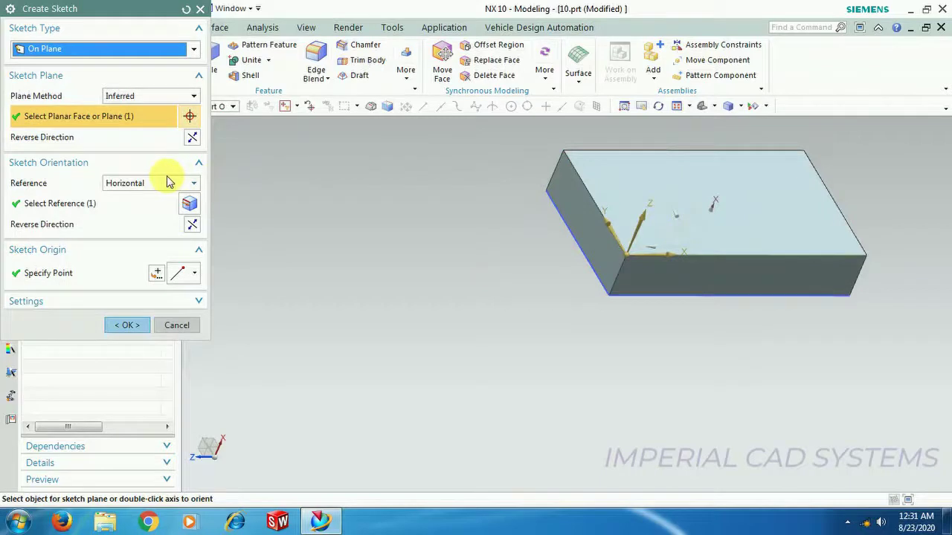
click(123, 184)
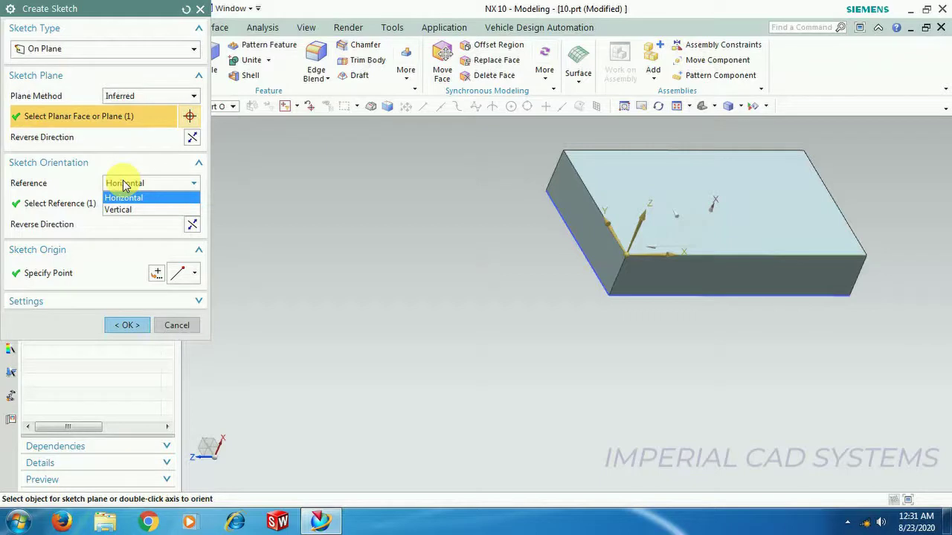
click(123, 186)
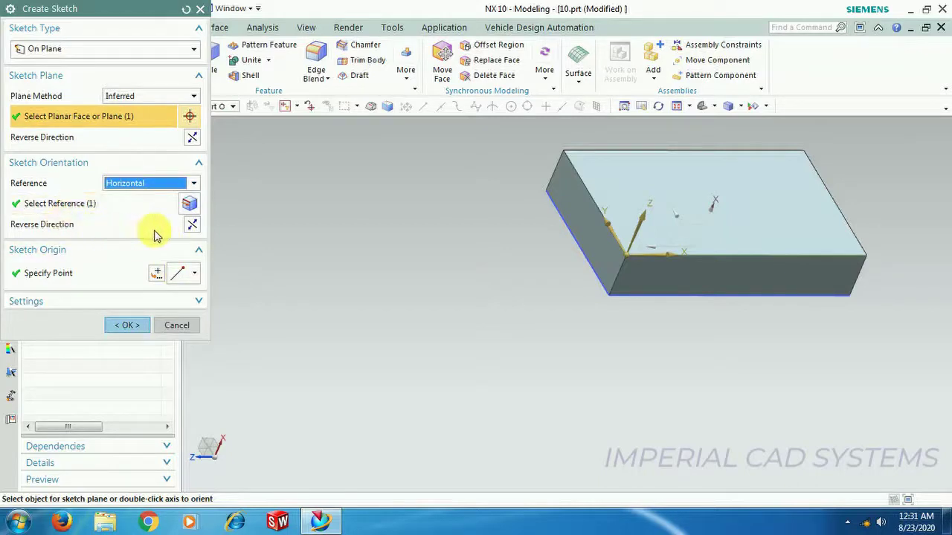
click(131, 185)
click(125, 185)
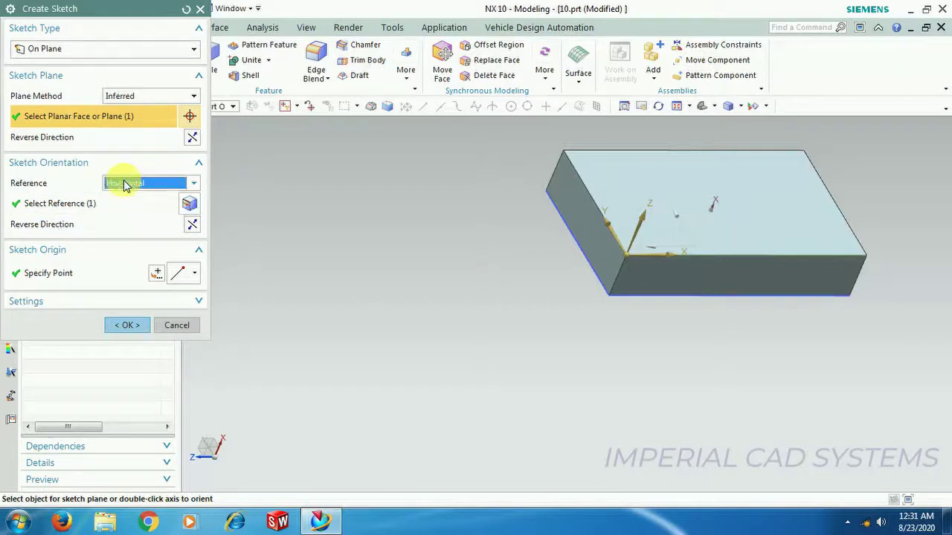
click(192, 225)
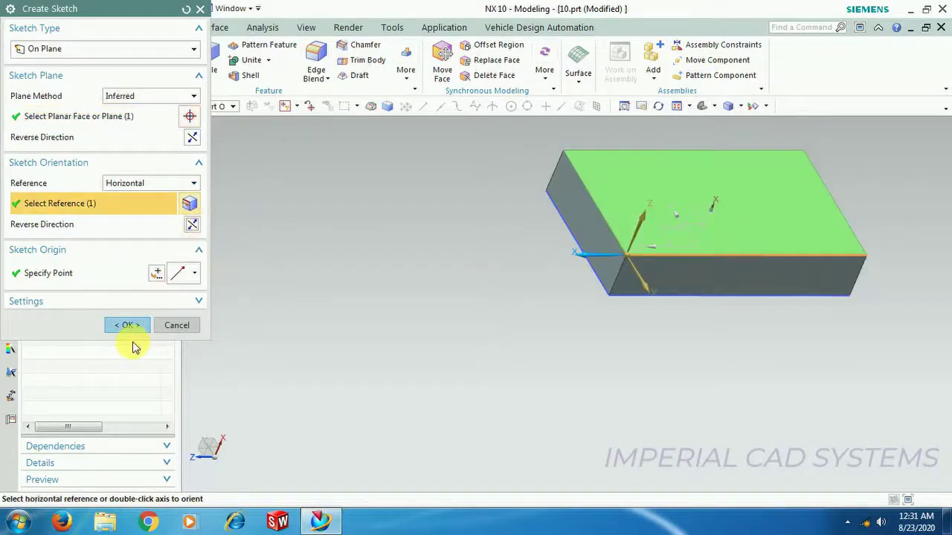
middle_click(133, 343)
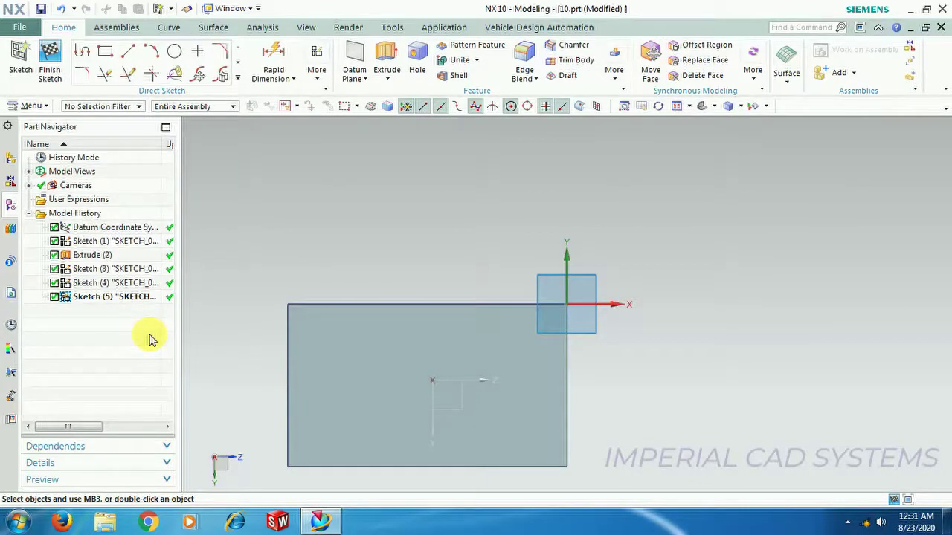
Finish the reversed Horizontal-reference sketch without adding any geometry.
click(50, 61)
mouse_move(468, 436)
middle_down()
mouse_move(457, 382)
mouse_move(461, 422)
middle_up()
scroll(398, 436, up, 4)
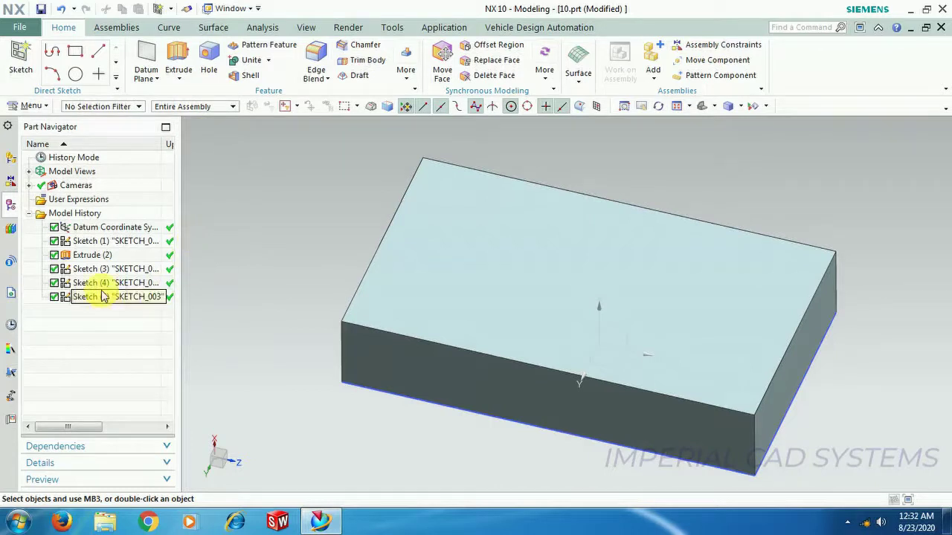
Delete the three empty sketches from the block's large upper face, keeping the base rectangle sketch and the extrusion.
click(90, 269)
click(104, 285)
click(103, 297)
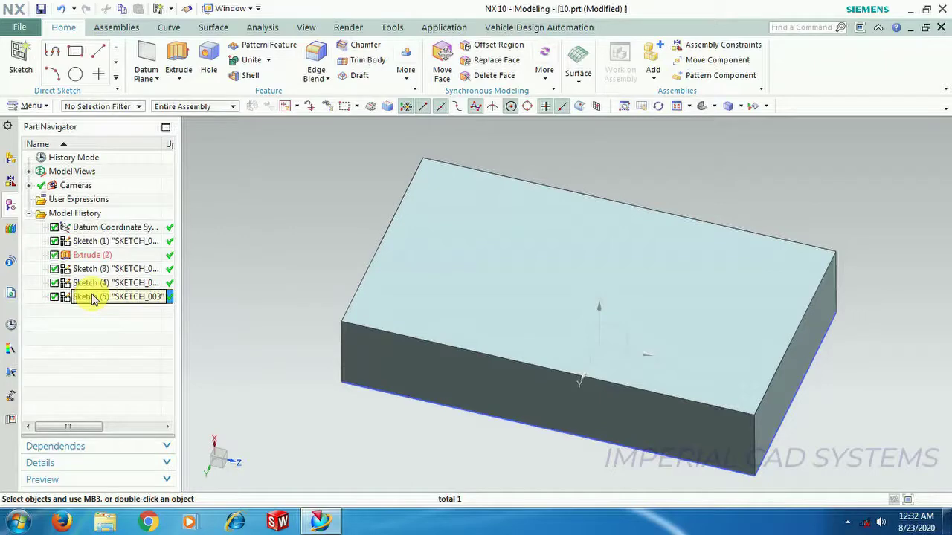
right_click(93, 298)
click(103, 296)
right_click(99, 282)
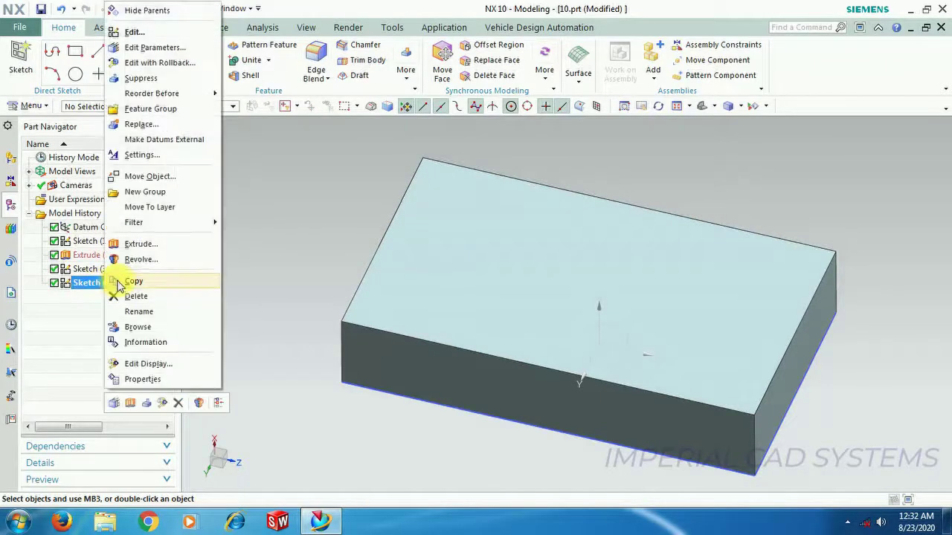
click(134, 296)
right_click(114, 270)
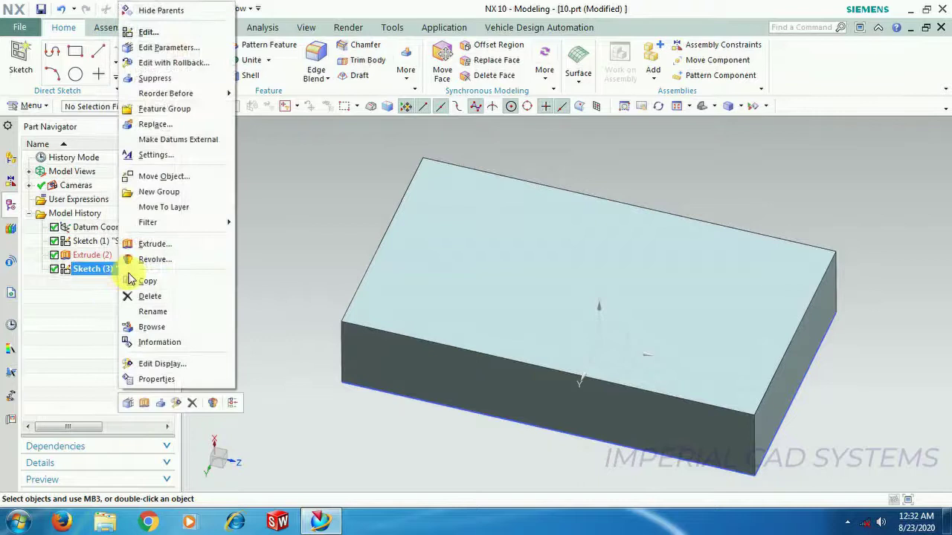
click(145, 297)
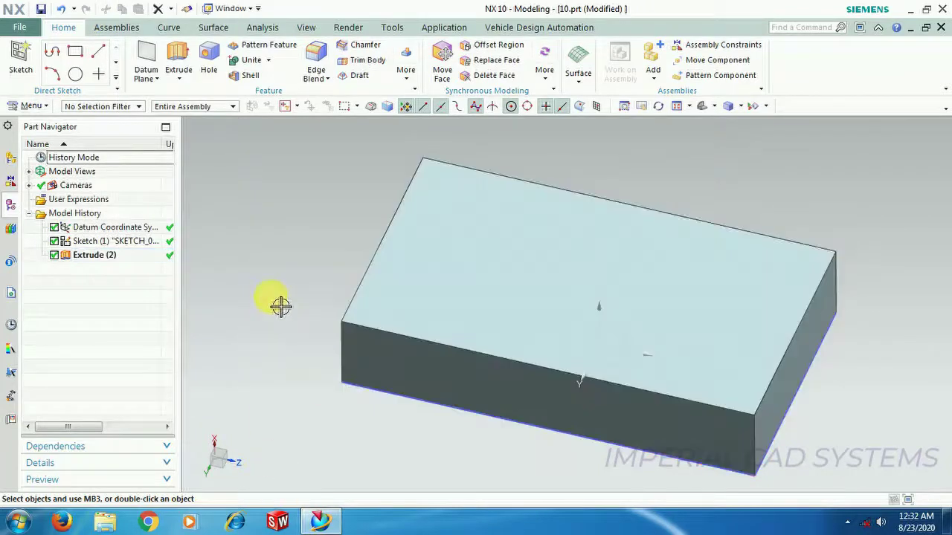
Create a sketch on the block's large upper face with a Vertical reference along the front long edge, reverse its direction, and finish it empty.
click(20, 58)
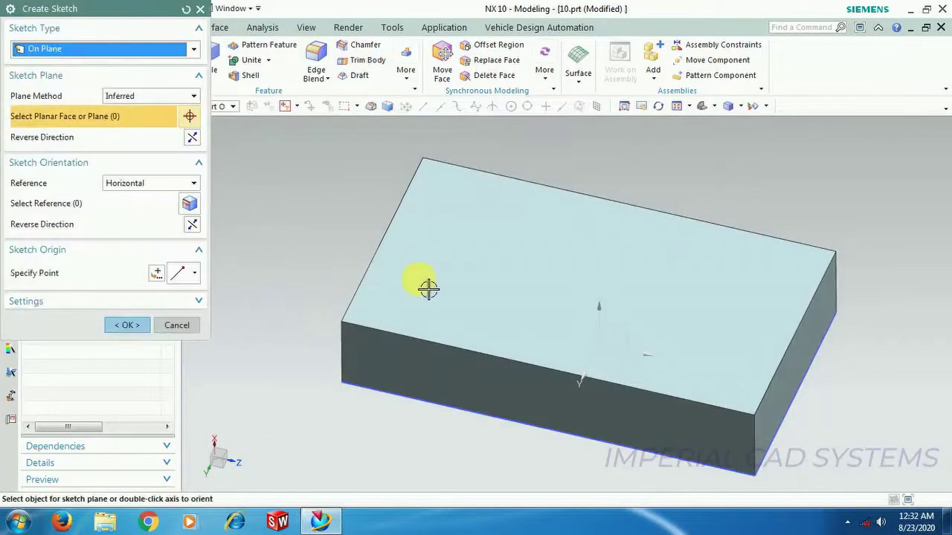
click(423, 302)
click(137, 183)
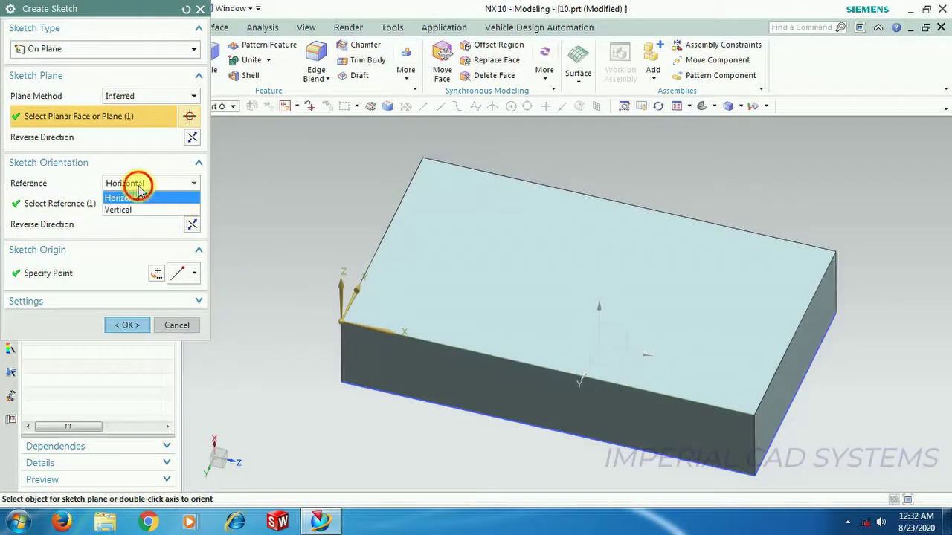
click(142, 212)
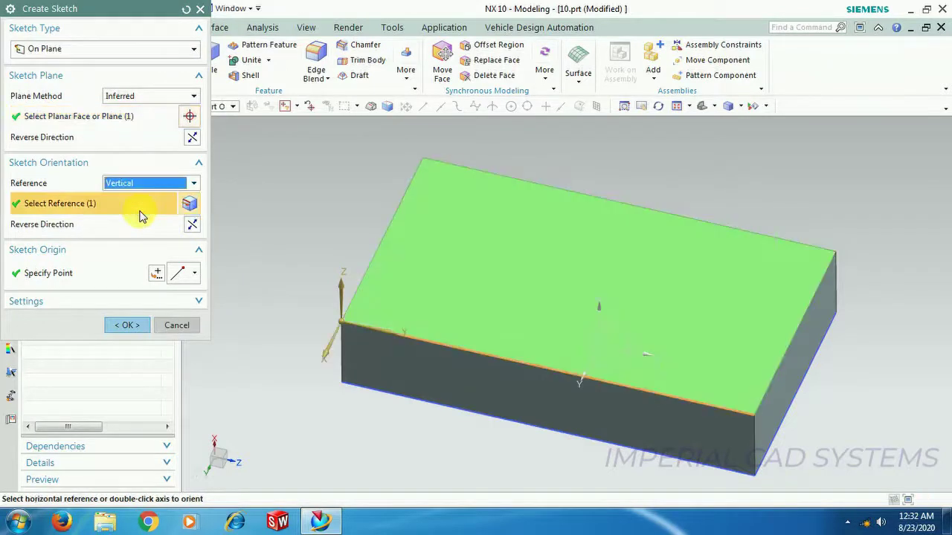
click(193, 227)
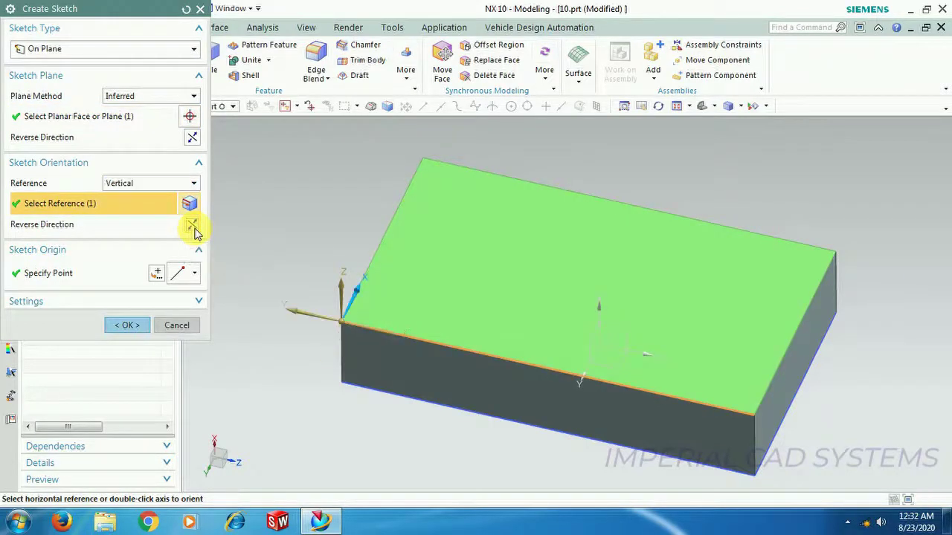
click(143, 320)
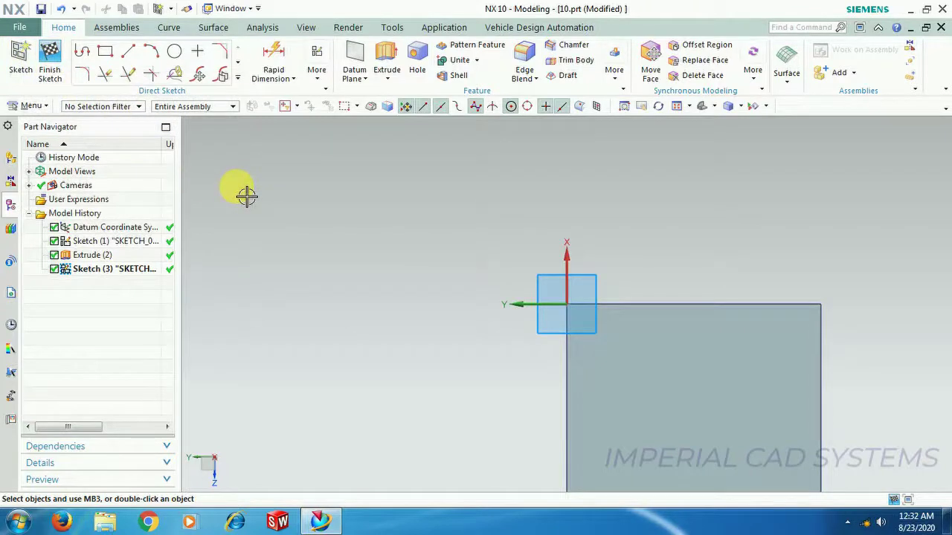
click(49, 70)
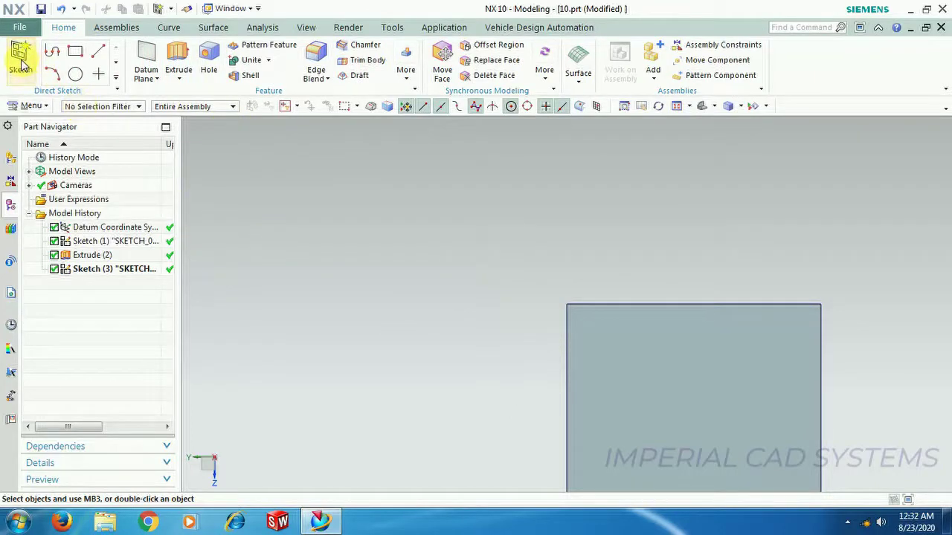
Delete the empty sketch that uses the reversed Vertical reference.
scroll(557, 448, down, 3)
scroll(736, 457, up, 3)
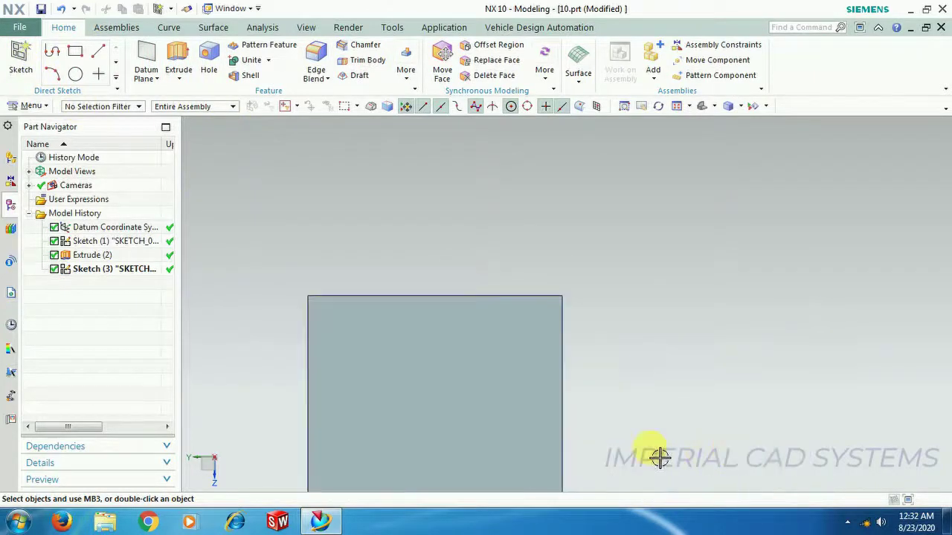
middle_drag(496, 425, 418, 336)
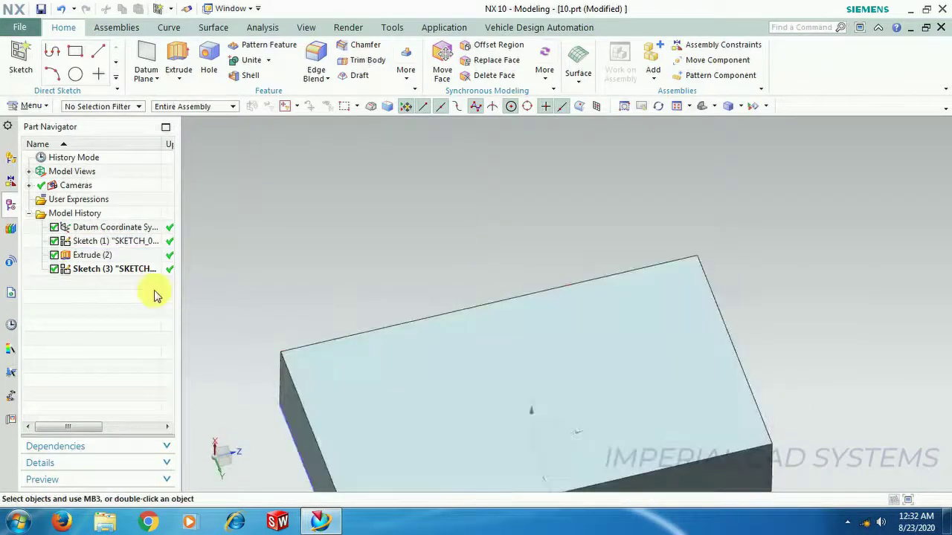
click(111, 269)
right_click(115, 271)
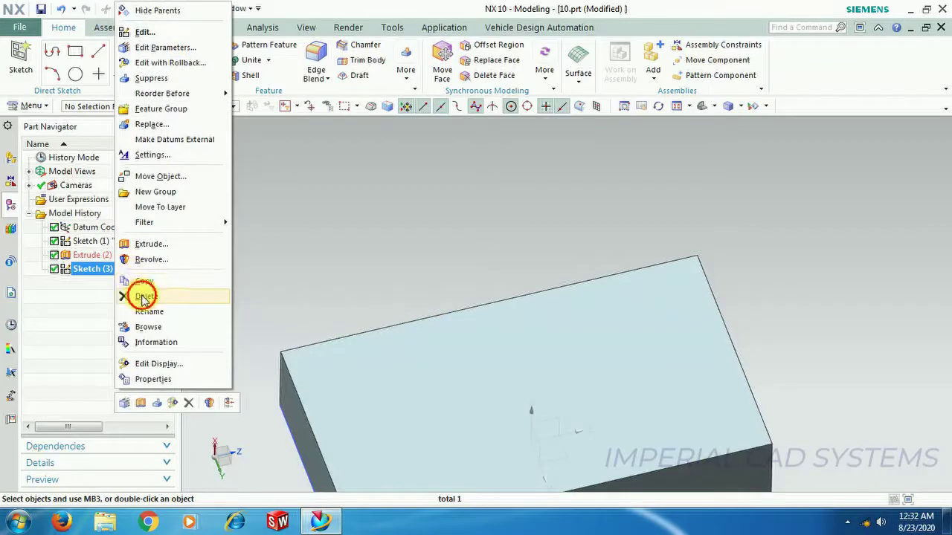
click(145, 297)
Create a sketch on the block's large upper face with the unreversed Vertical reference, inspect its axes against the block, and finish it empty.
click(20, 54)
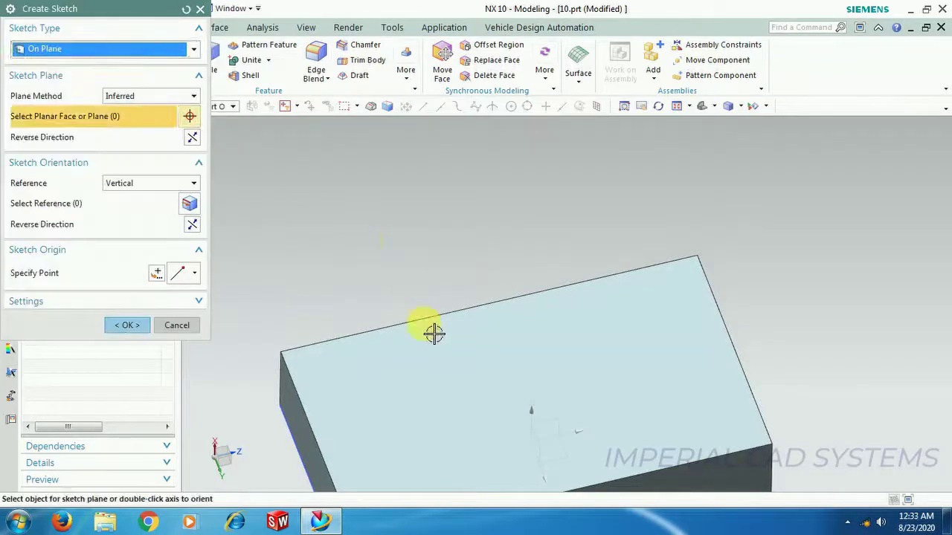
click(402, 441)
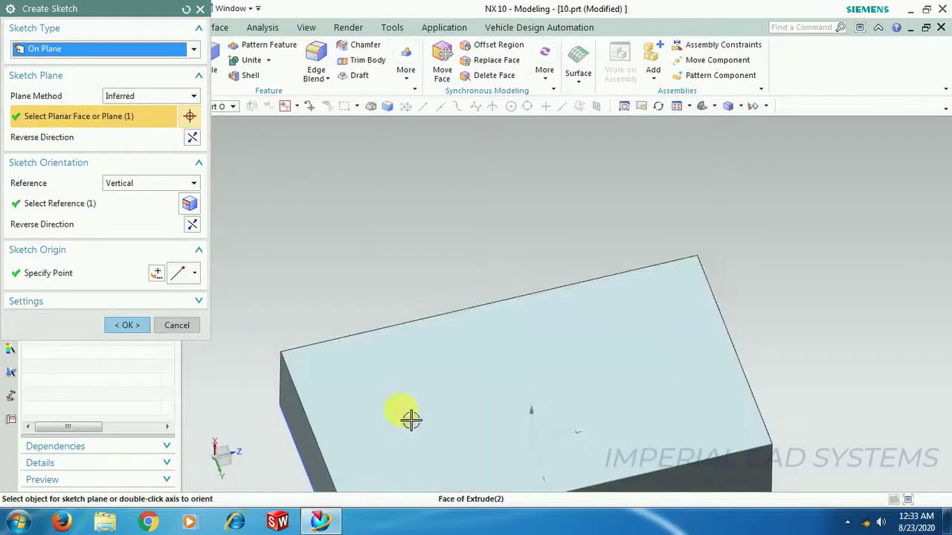
click(128, 325)
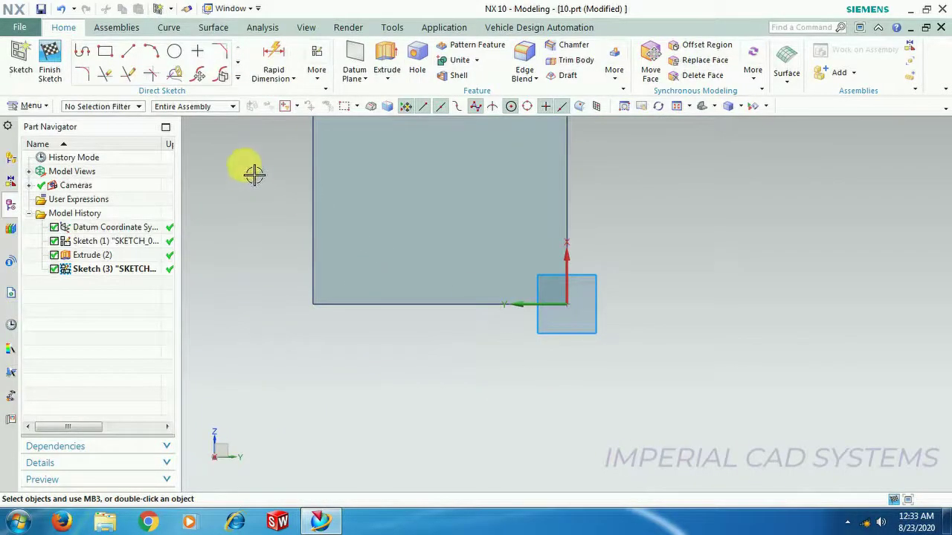
click(50, 59)
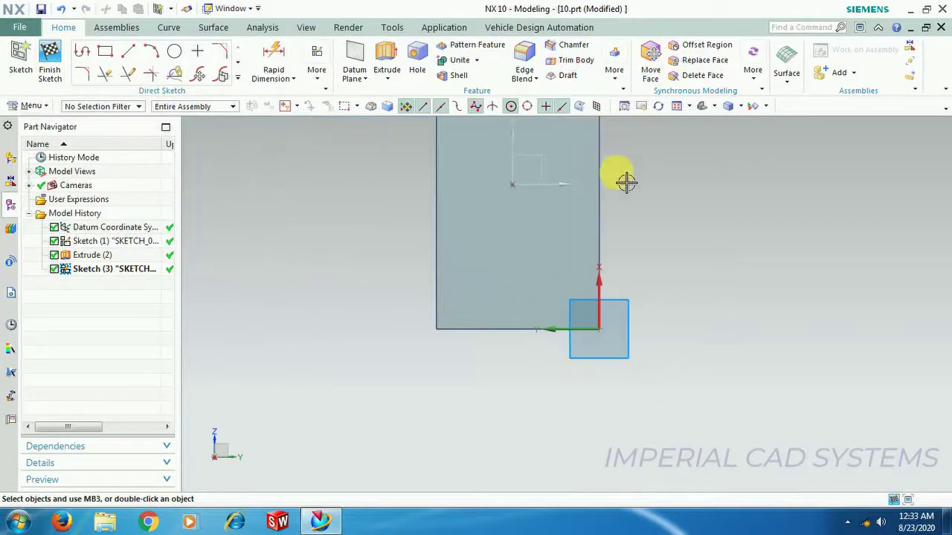
middle_drag(629, 176, 628, 162)
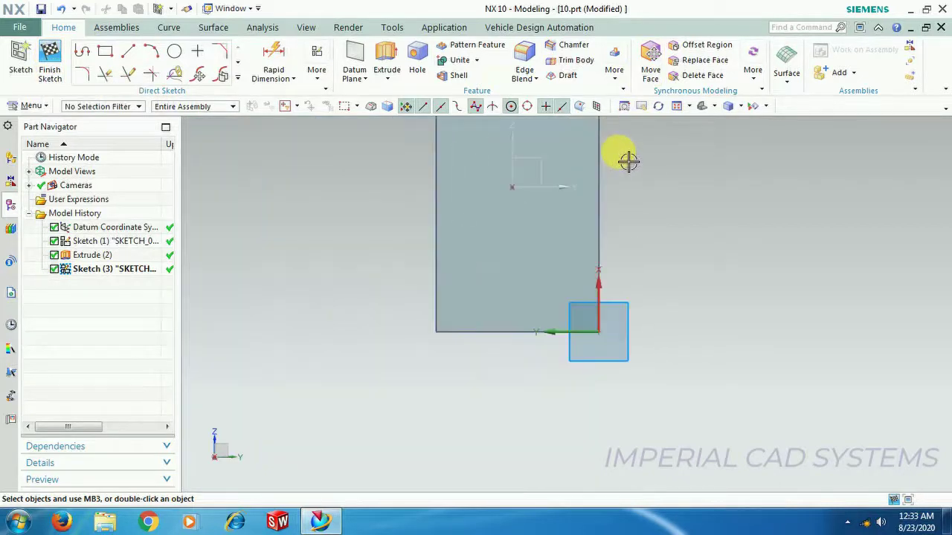
scroll(629, 161, down, 5)
scroll(628, 162, up, 5)
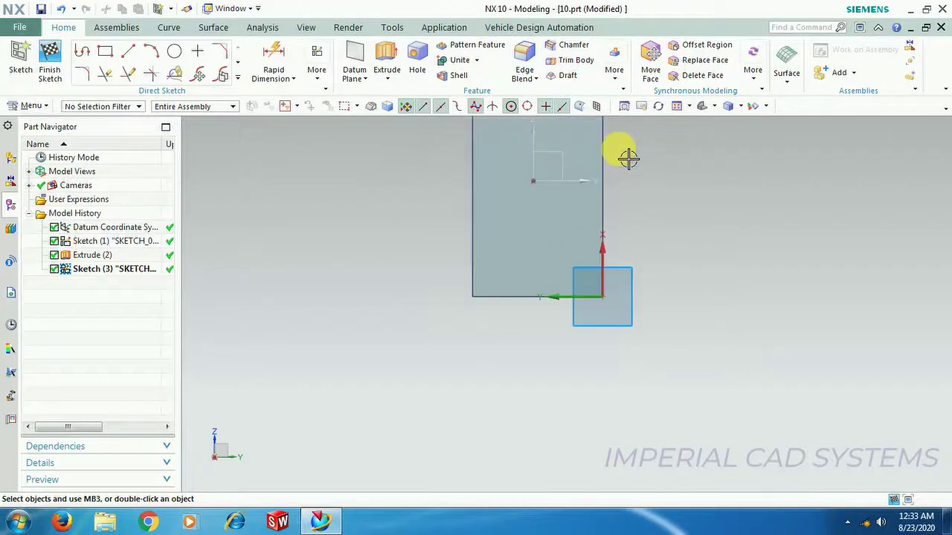
scroll(627, 159, up, 2)
shift+middle_drag(629, 161, 600, 276)
scroll(611, 281, down, 1)
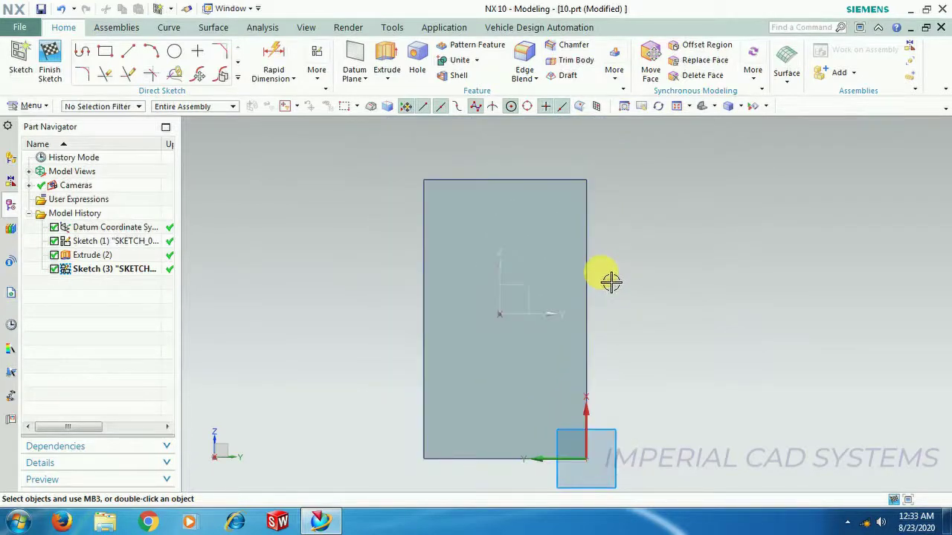
click(46, 65)
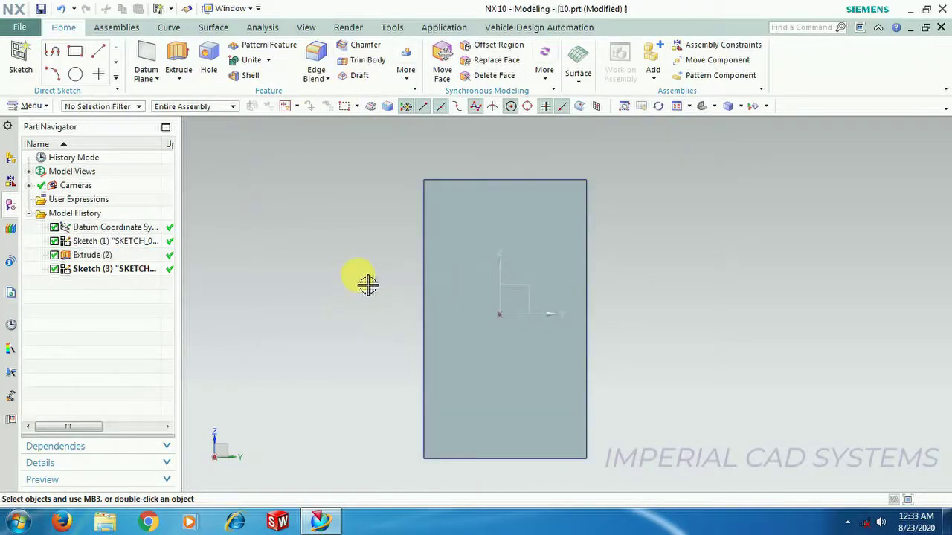
Delete the empty Vertical-reference sketch, leaving only the base sketch and the extruded block.
middle_drag(387, 372, 242, 234)
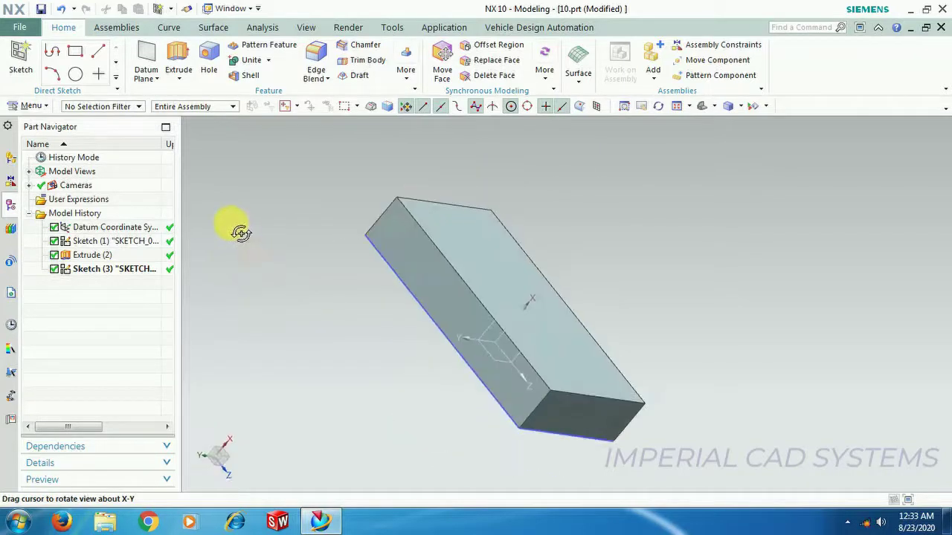
middle_drag(320, 357, 402, 387)
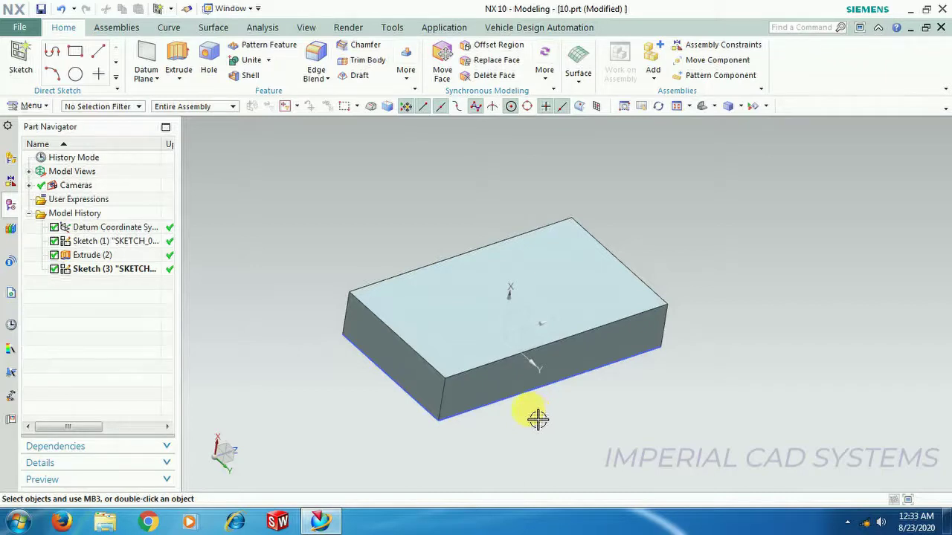
click(123, 270)
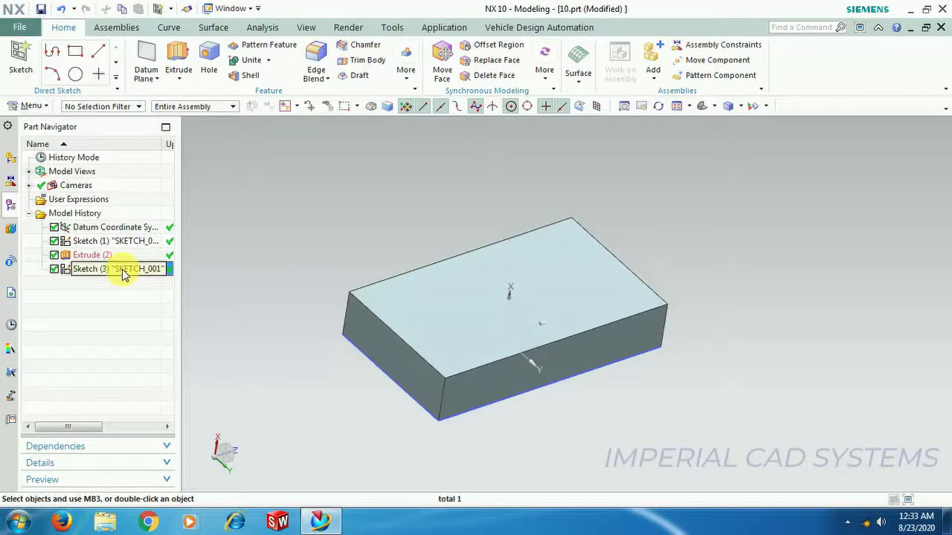
right_click(123, 274)
click(163, 298)
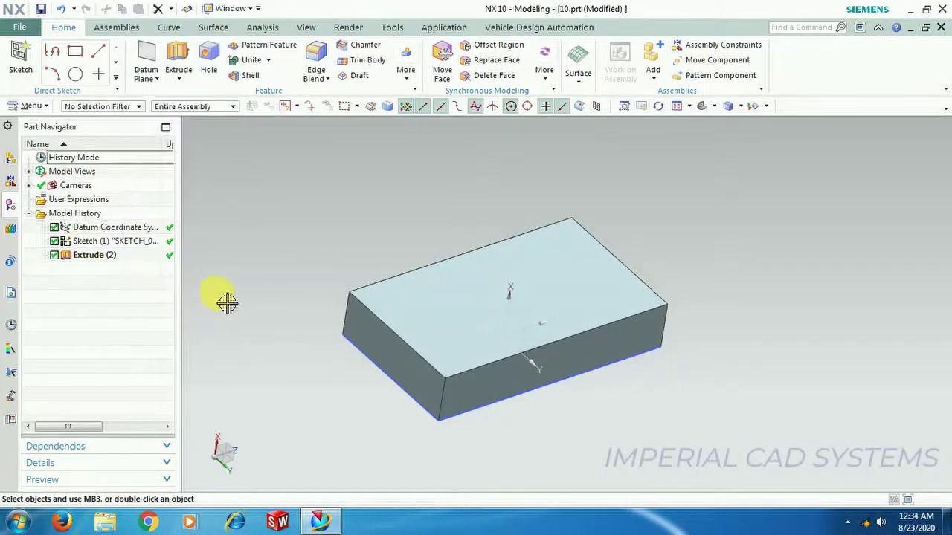
Create a sketch whose origin is a point on the block's large upper face, using the point-on-face option, and finish it empty.
click(20, 60)
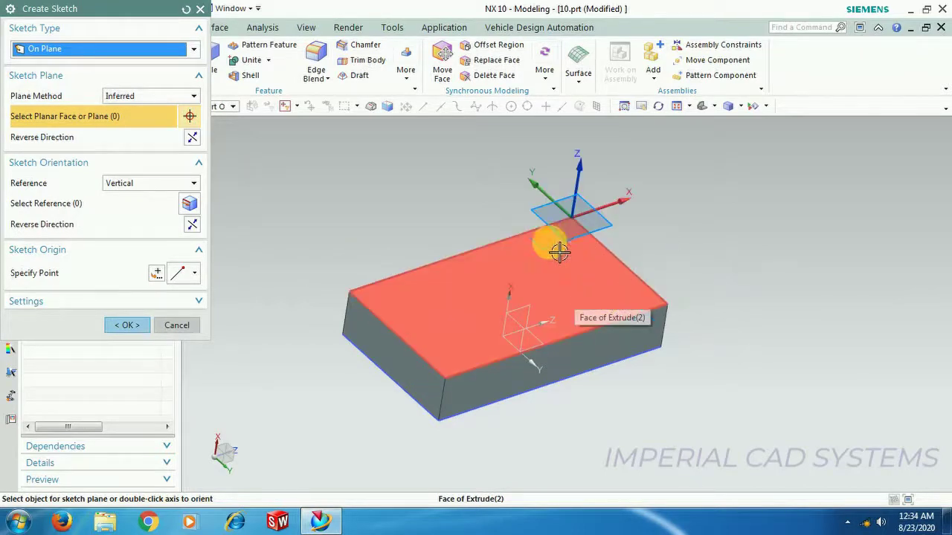
click(458, 319)
drag(112, 8, 126, 48)
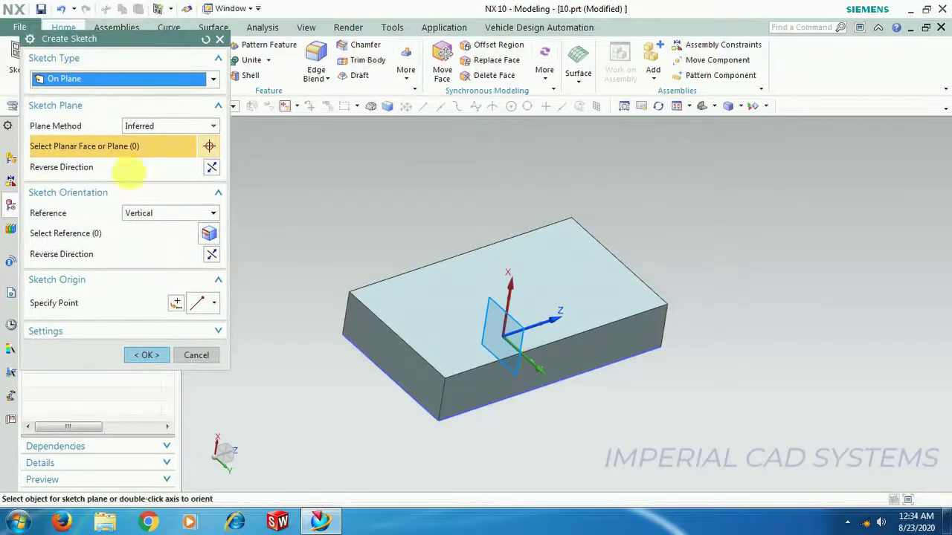
click(77, 312)
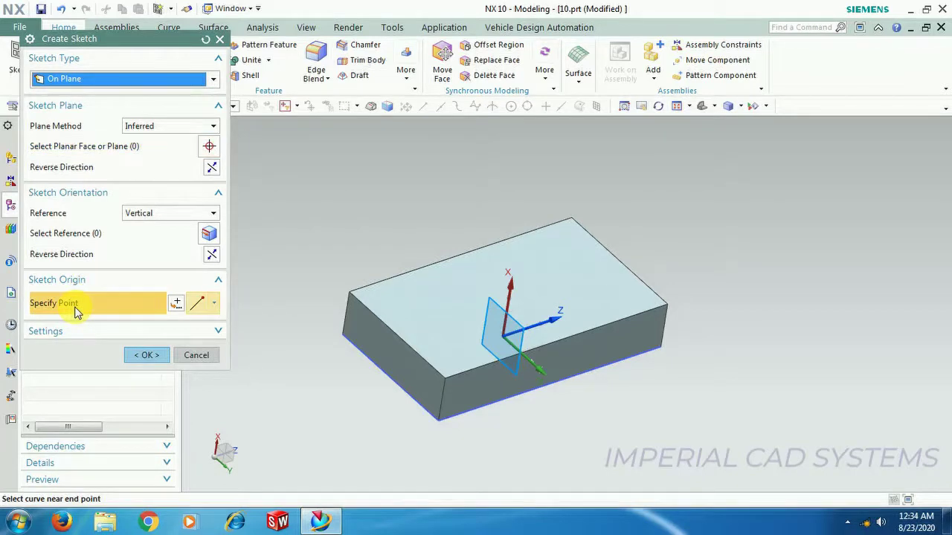
click(214, 305)
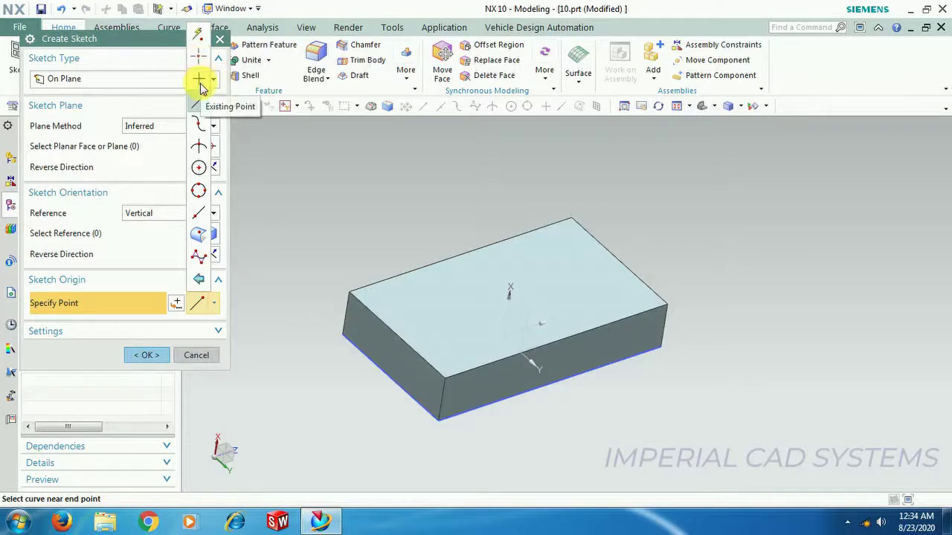
click(199, 236)
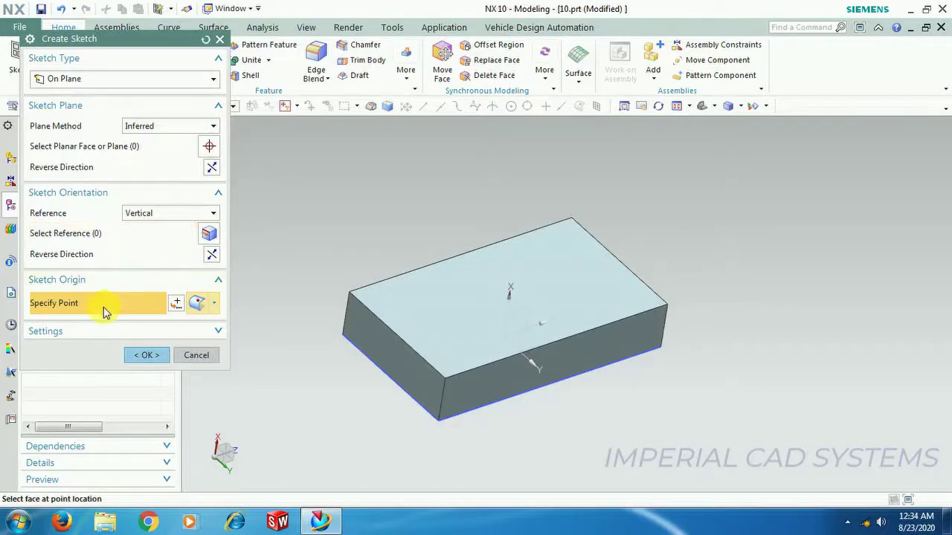
click(455, 303)
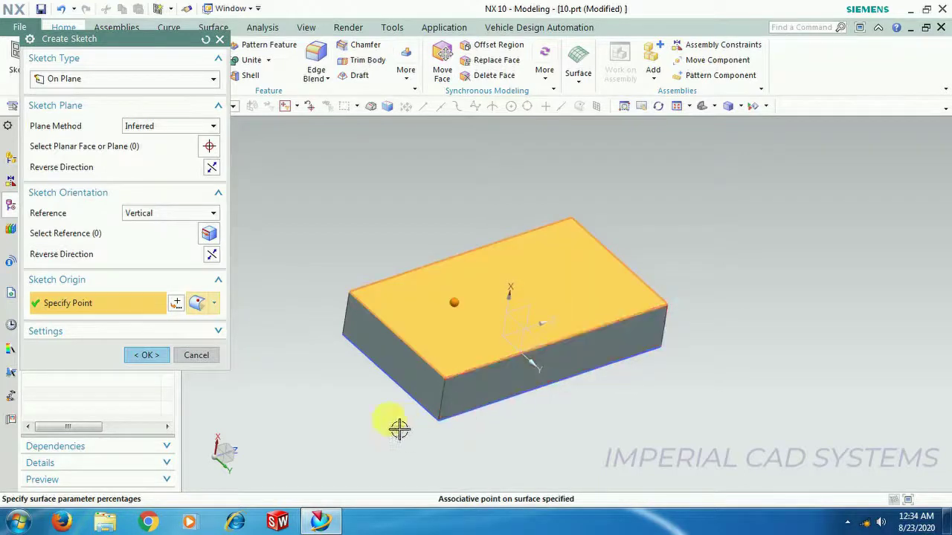
click(153, 355)
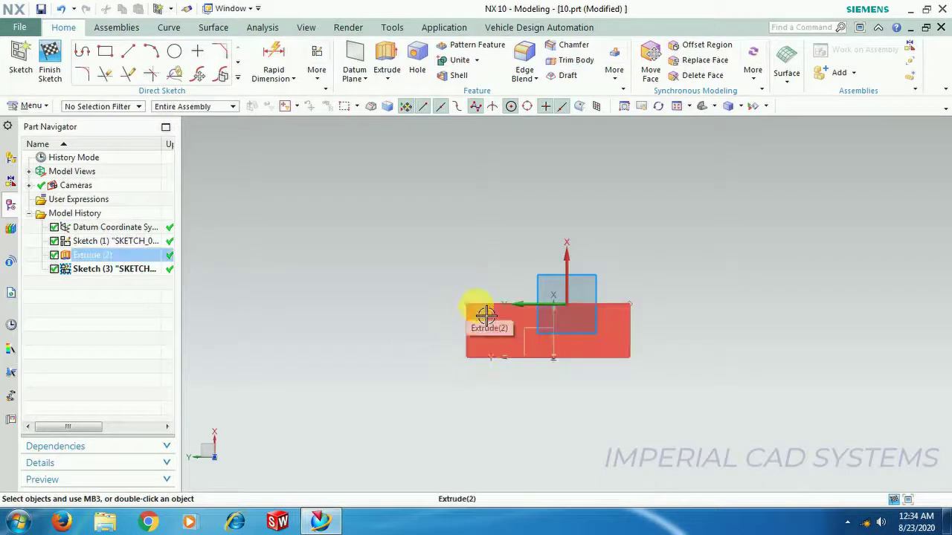
middle_drag(441, 289, 453, 378)
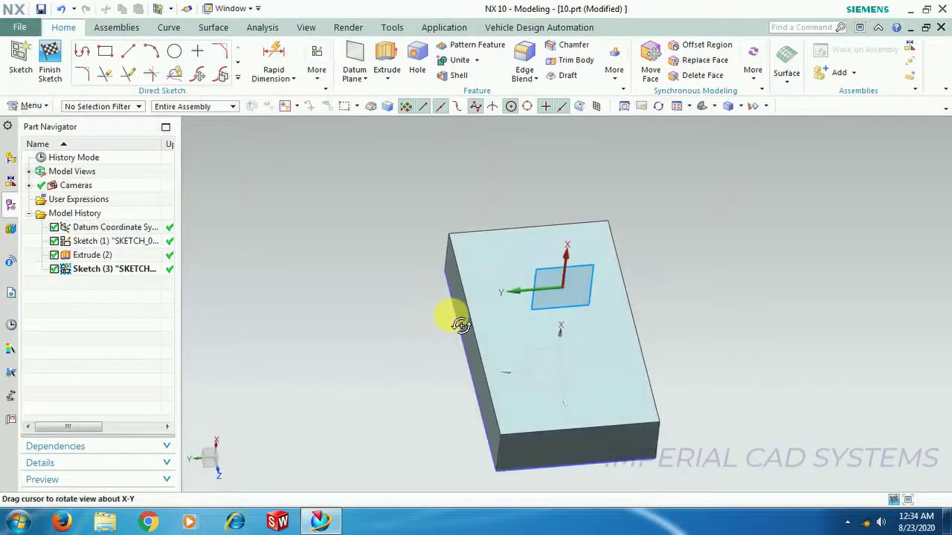
click(50, 61)
Create a sketch with the Horizontal reference and only a point-on-face origin on the block's large upper face, and finish it empty.
mouse_move(464, 399)
middle_down()
mouse_move(495, 368)
mouse_move(521, 394)
mouse_move(446, 335)
middle_up()
click(21, 63)
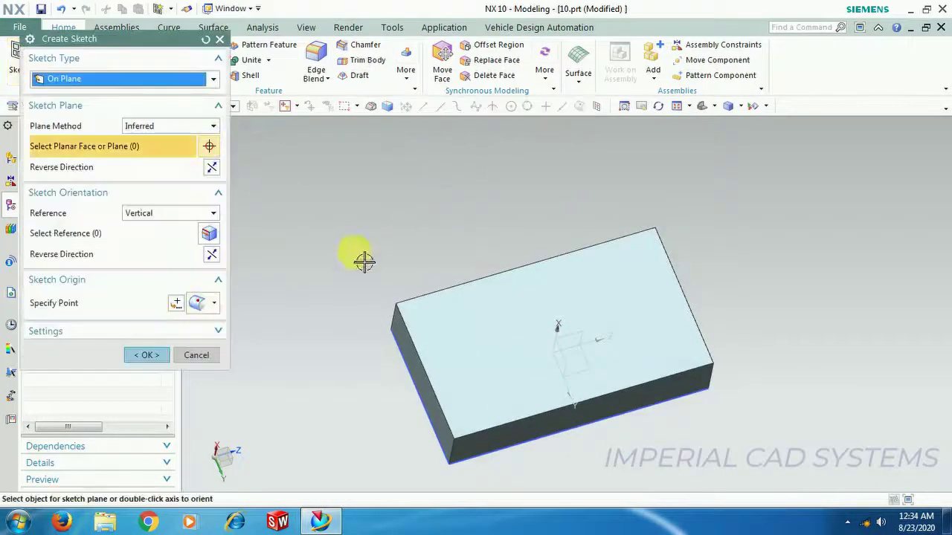
click(168, 216)
click(168, 229)
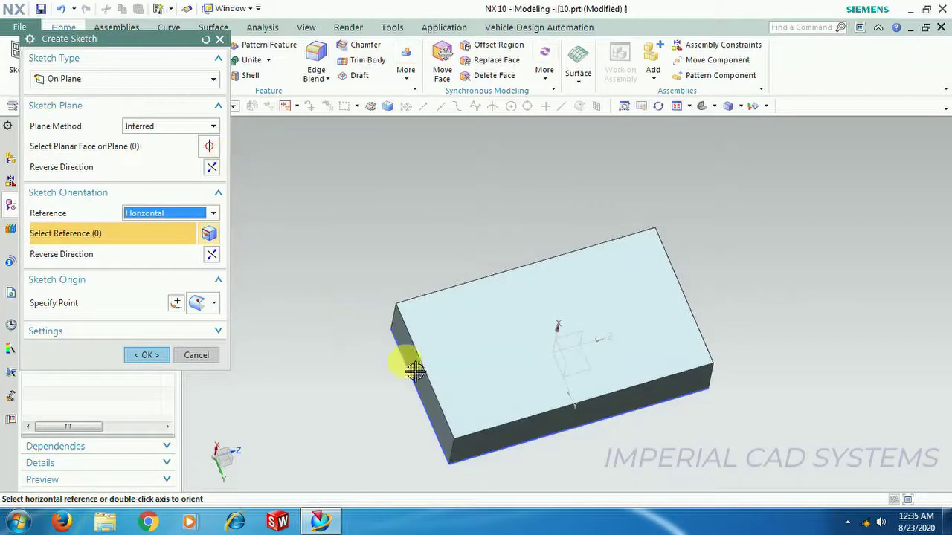
click(104, 303)
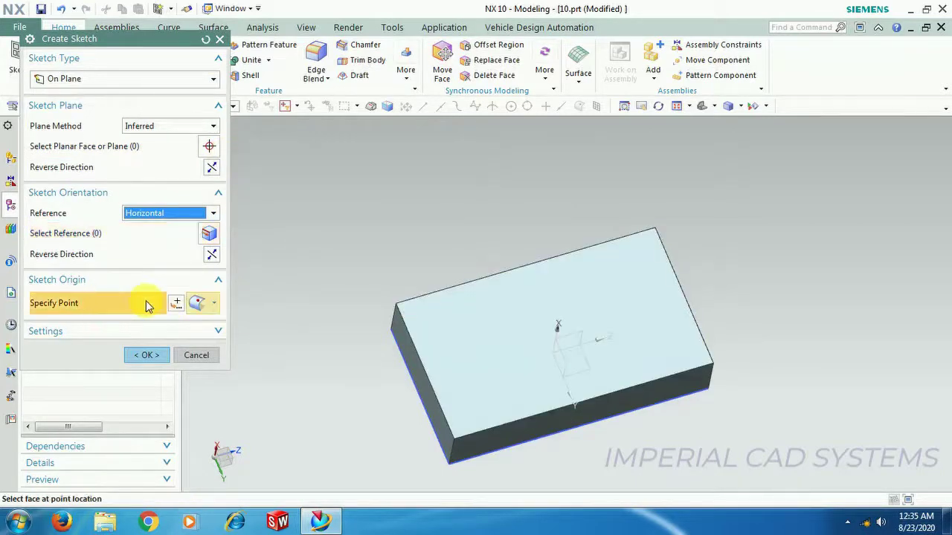
click(466, 326)
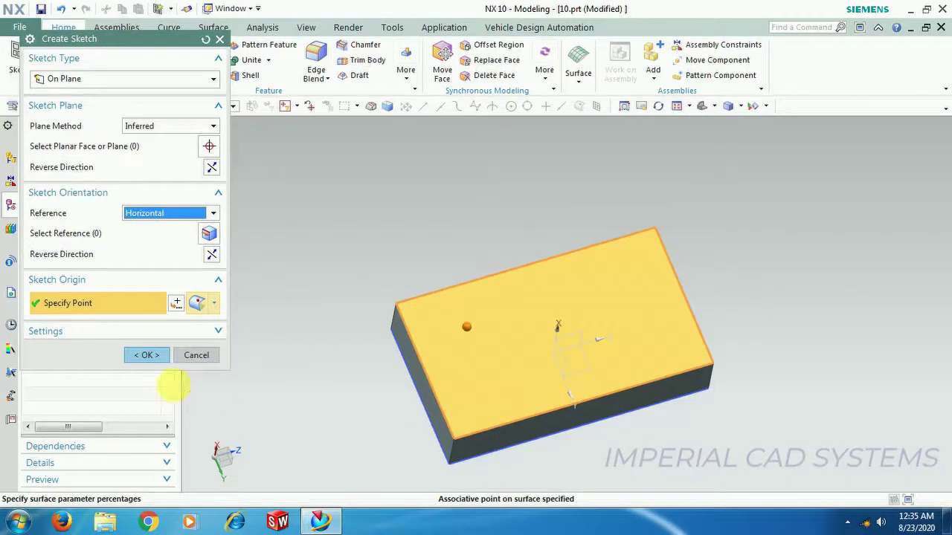
click(146, 355)
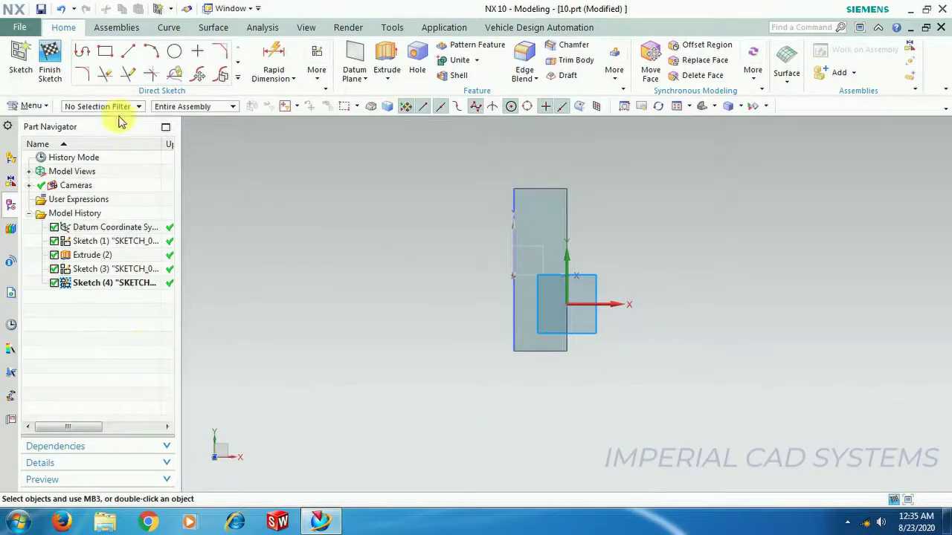
click(50, 59)
Create a sketch on the block's large upper face, move its origin onto the face with the point-on-face option, and finish it empty.
middle_drag(470, 296, 438, 282)
click(21, 59)
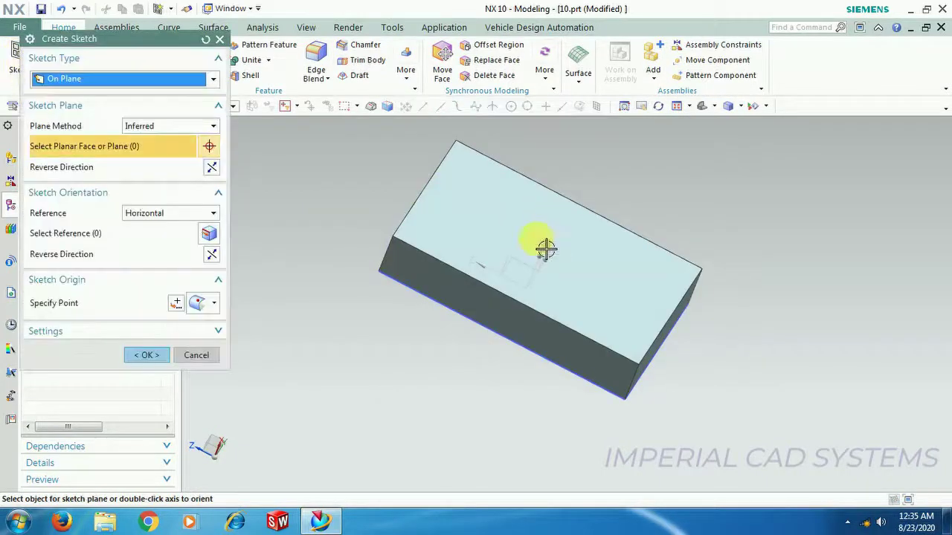
click(469, 255)
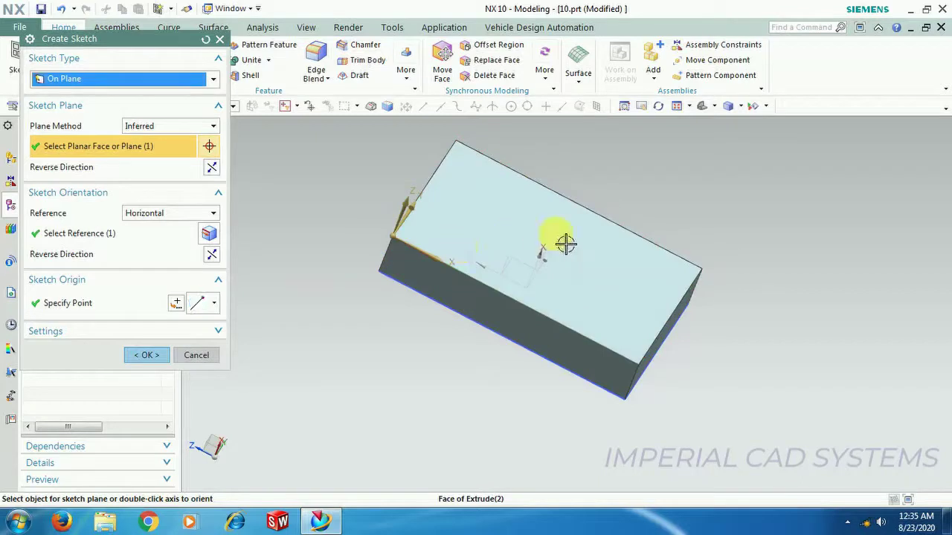
click(95, 305)
click(213, 303)
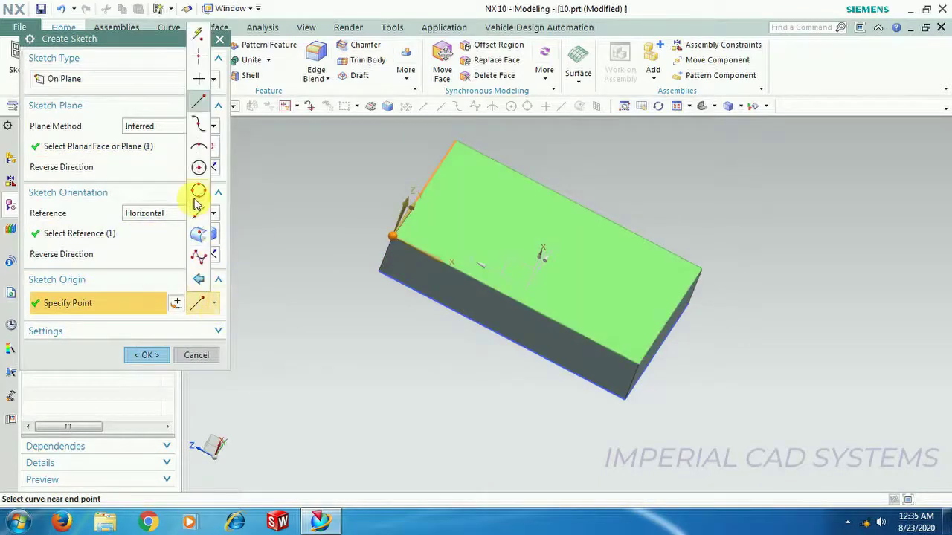
click(201, 236)
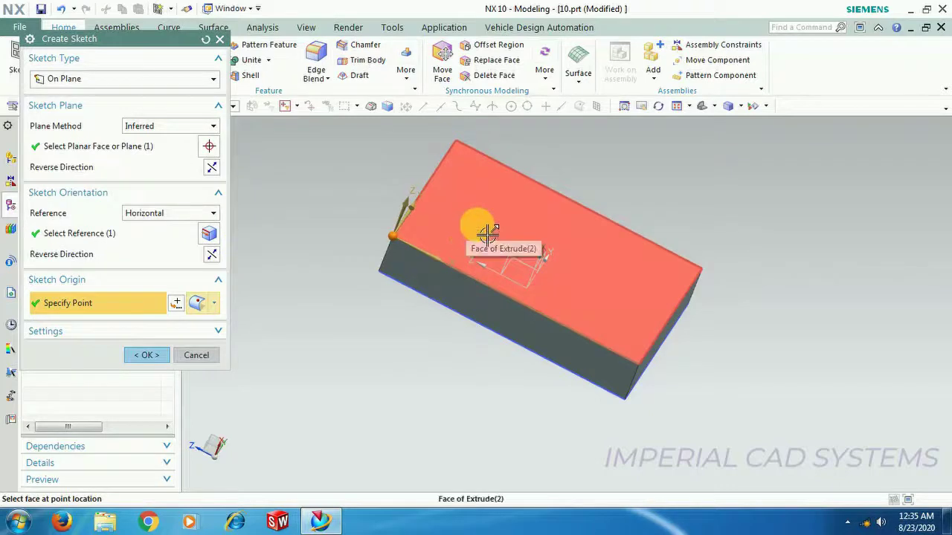
click(476, 224)
click(151, 355)
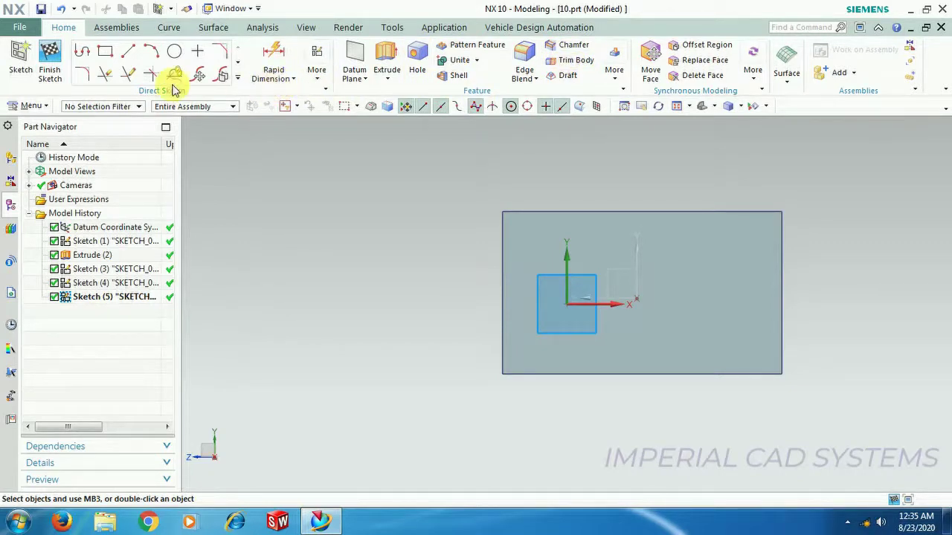
click(52, 61)
Delete all three empty sketches that follow the extrusion, keeping only the base sketch and the block.
mouse_move(678, 476)
middle_down()
mouse_move(670, 461)
mouse_move(721, 394)
mouse_move(697, 434)
middle_up()
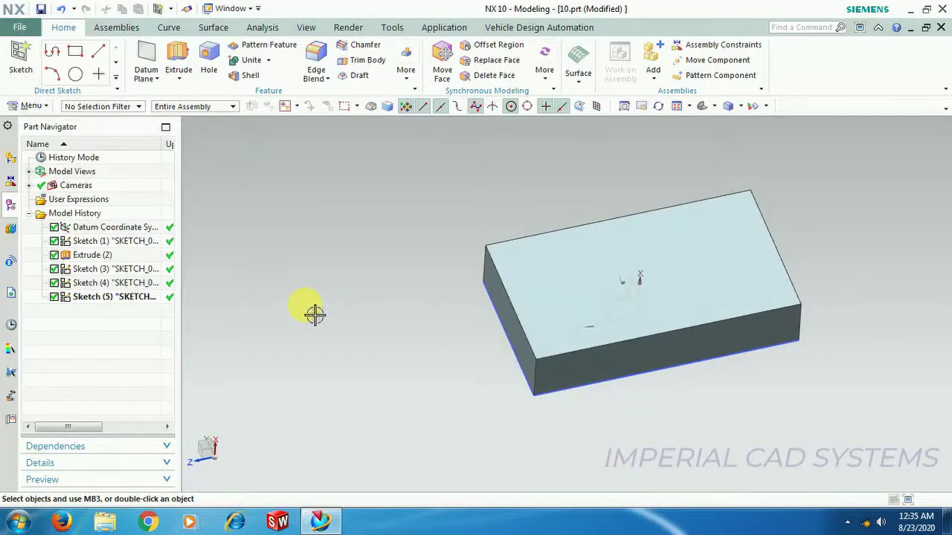
right_click(122, 297)
click(136, 298)
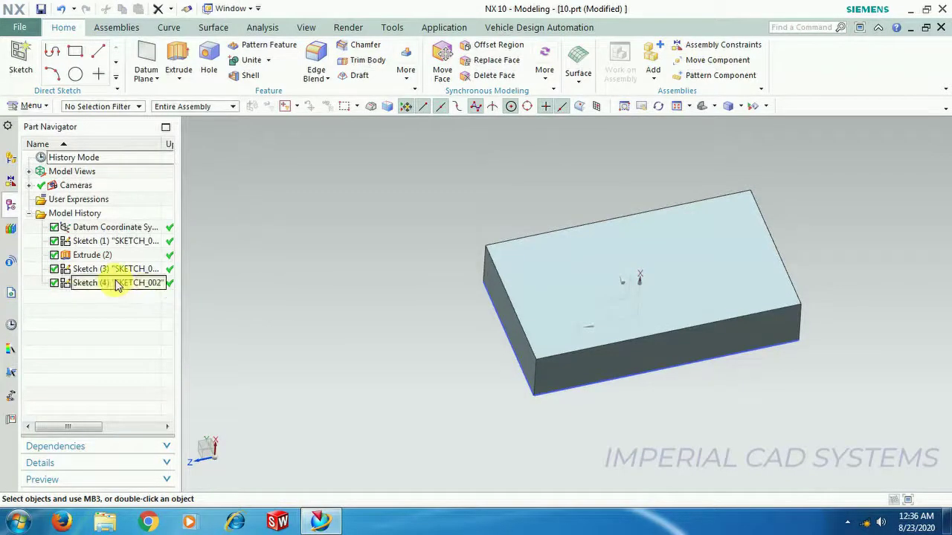
right_click(117, 284)
click(146, 297)
right_click(127, 272)
click(179, 297)
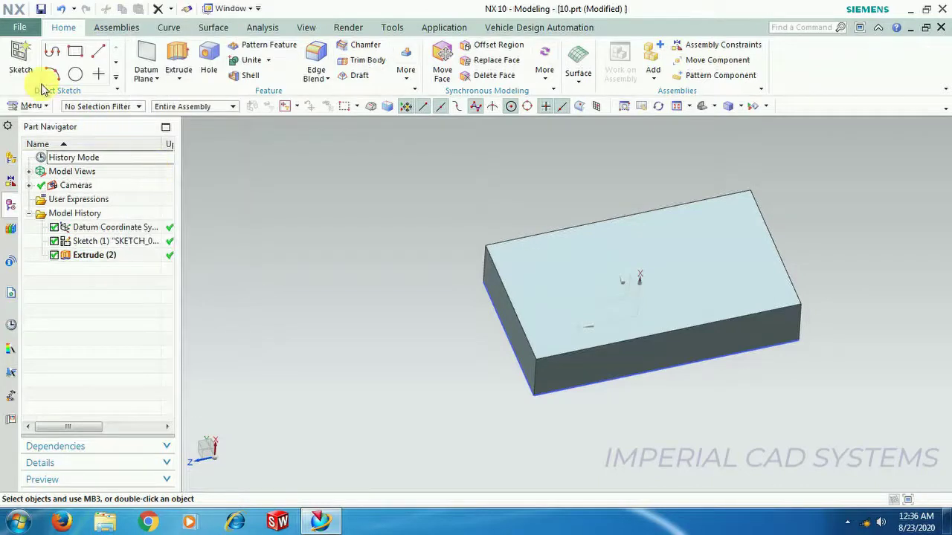
Create a sketch on the block's large upper face with the Horizontal reference and open it in the Sketch Task Environment.
click(18, 60)
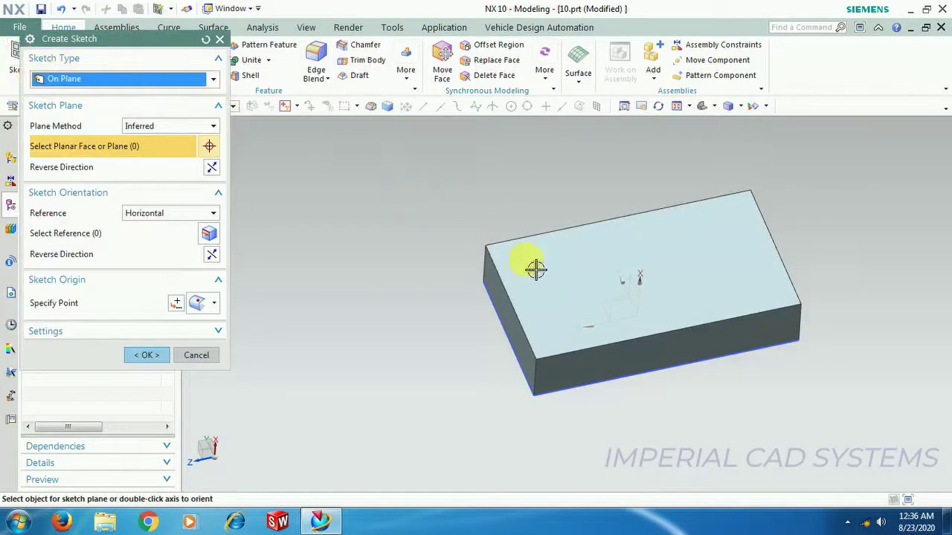
click(555, 297)
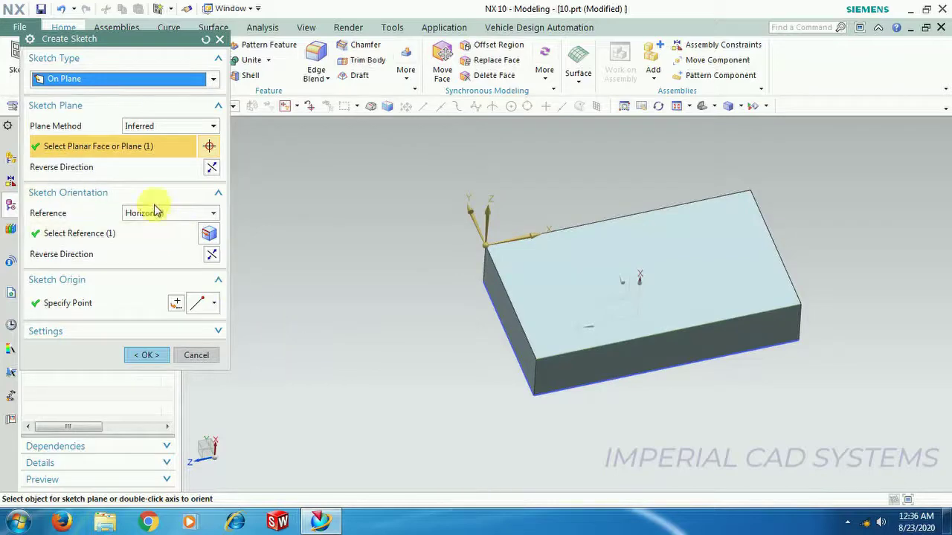
click(147, 355)
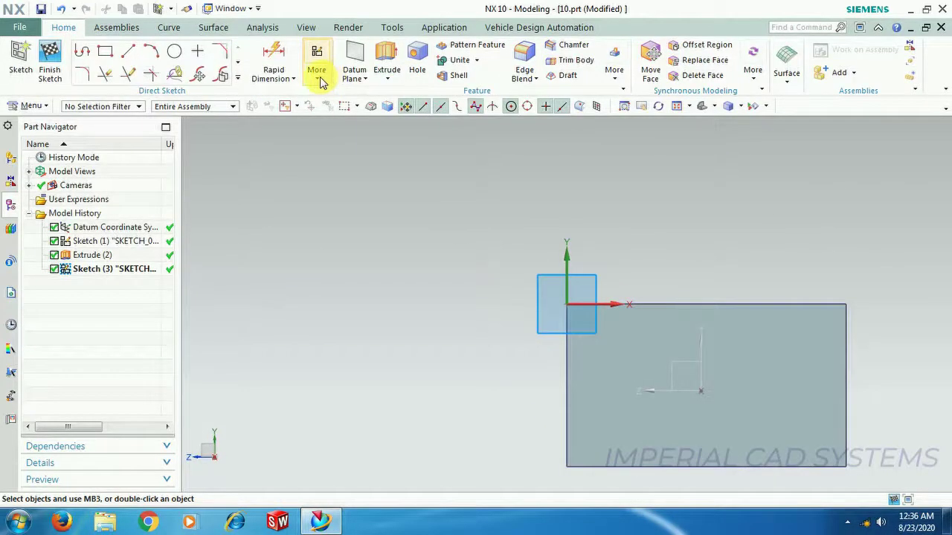
click(318, 74)
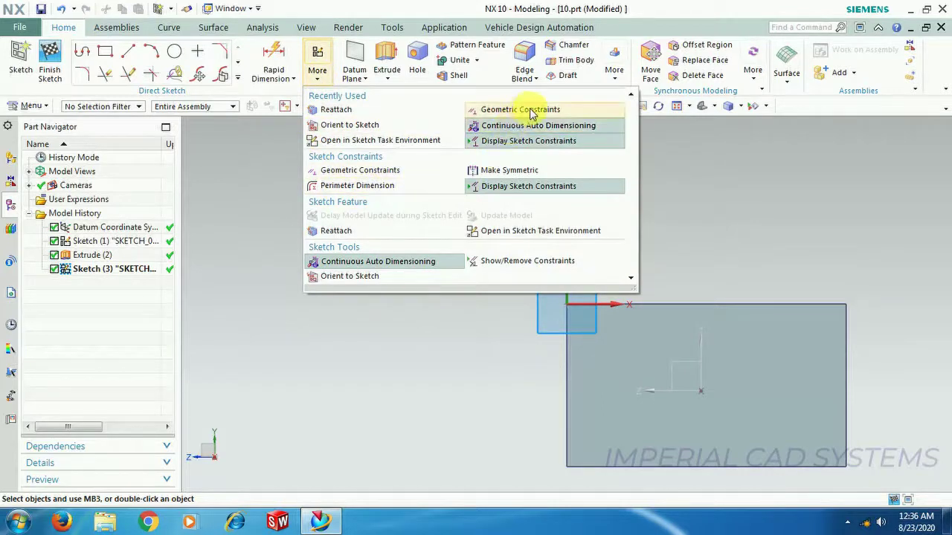
click(362, 141)
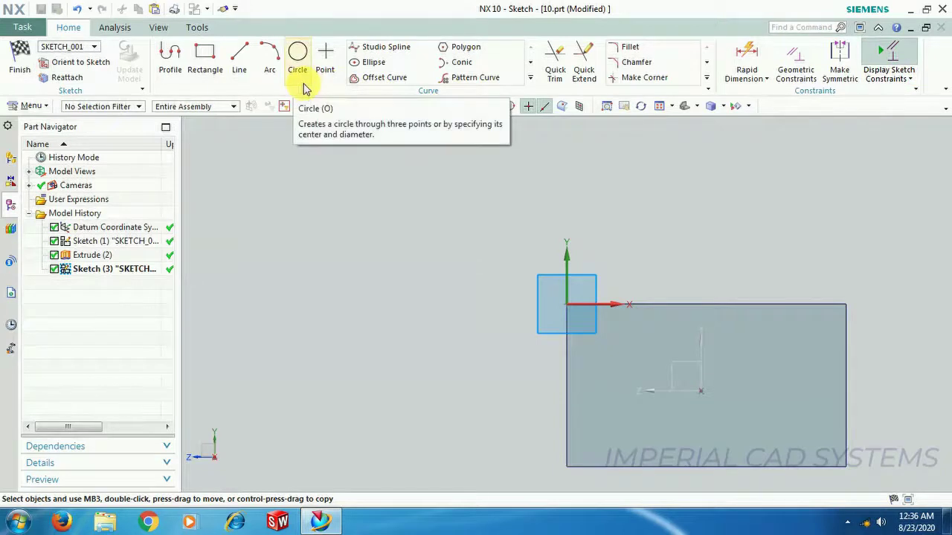
Draw a two-point rectangle inside the block's upper face and finish the sketch.
click(203, 54)
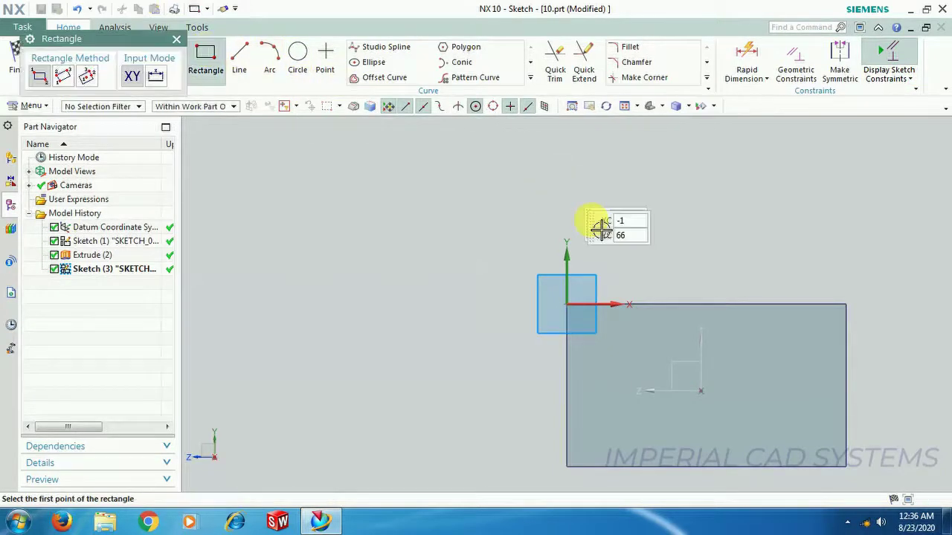
click(618, 338)
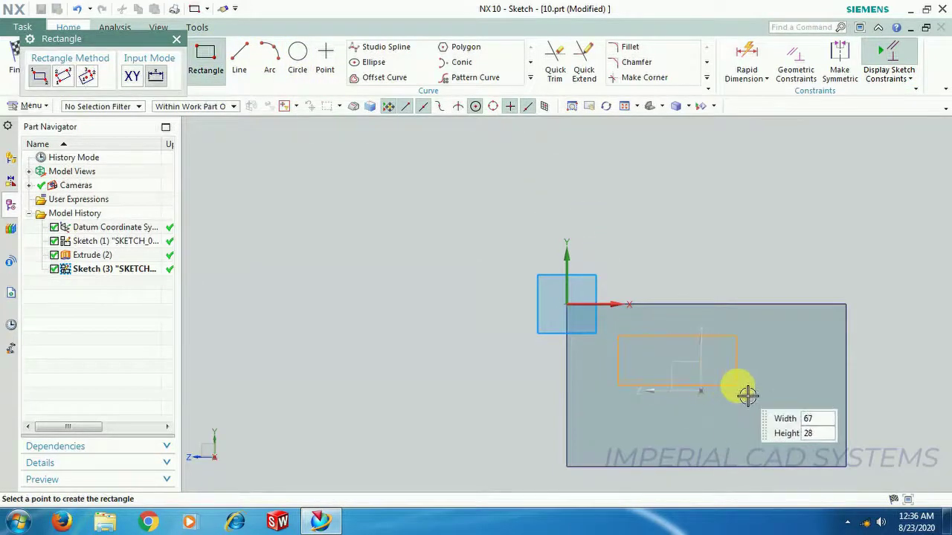
click(734, 406)
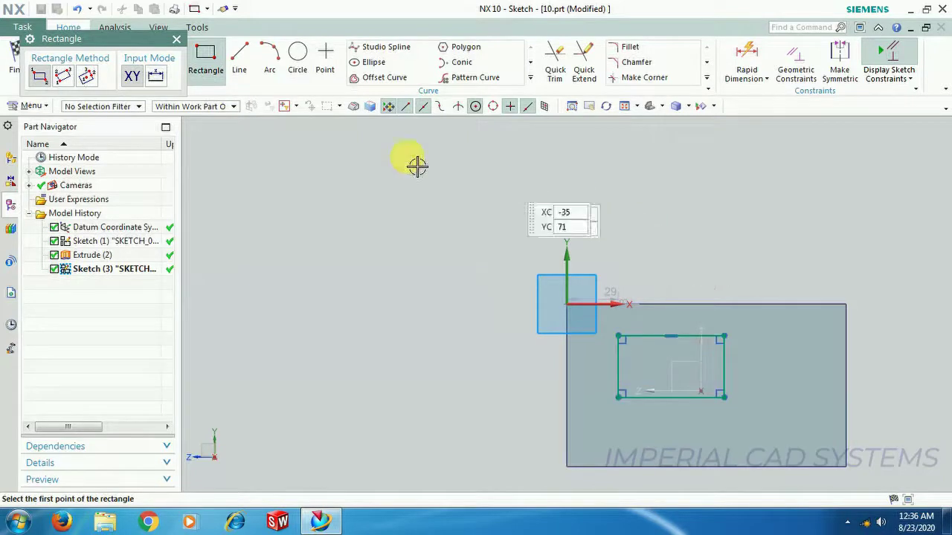
click(177, 40)
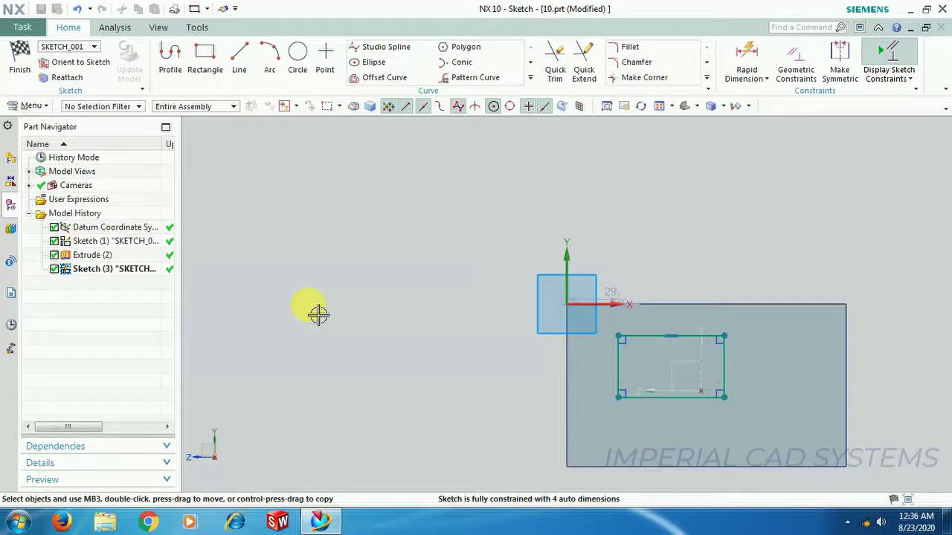
click(721, 355)
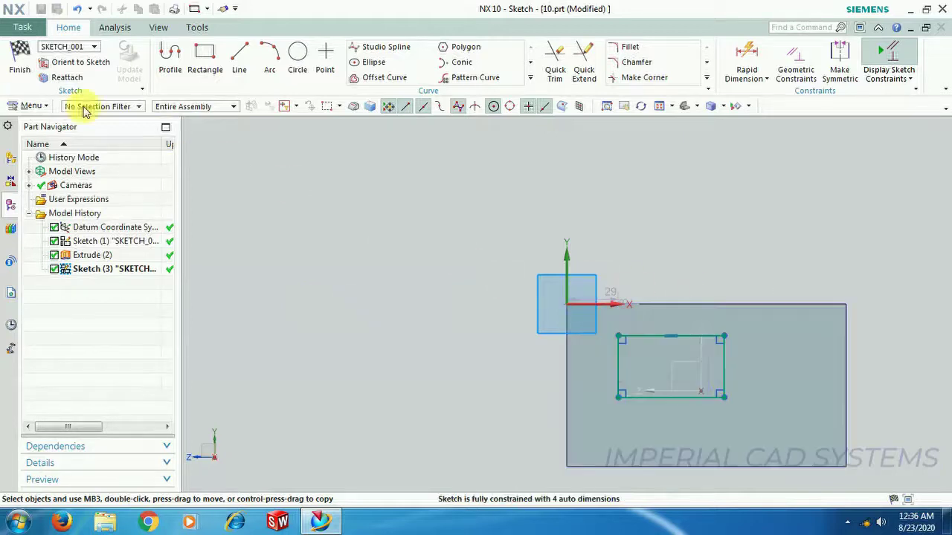
click(19, 58)
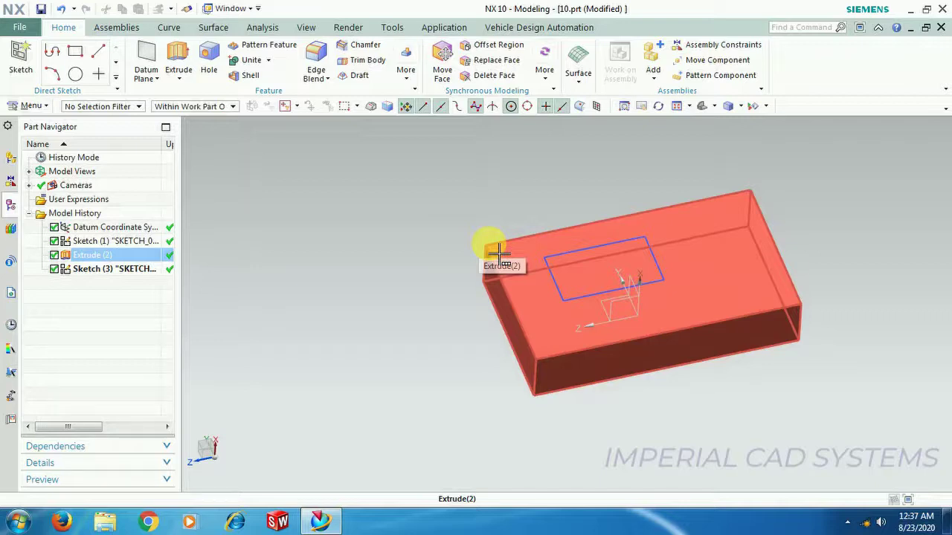
Inspect the rectangle sketch on the block's upper face and delete it.
key(Escape)
right_click(364, 170)
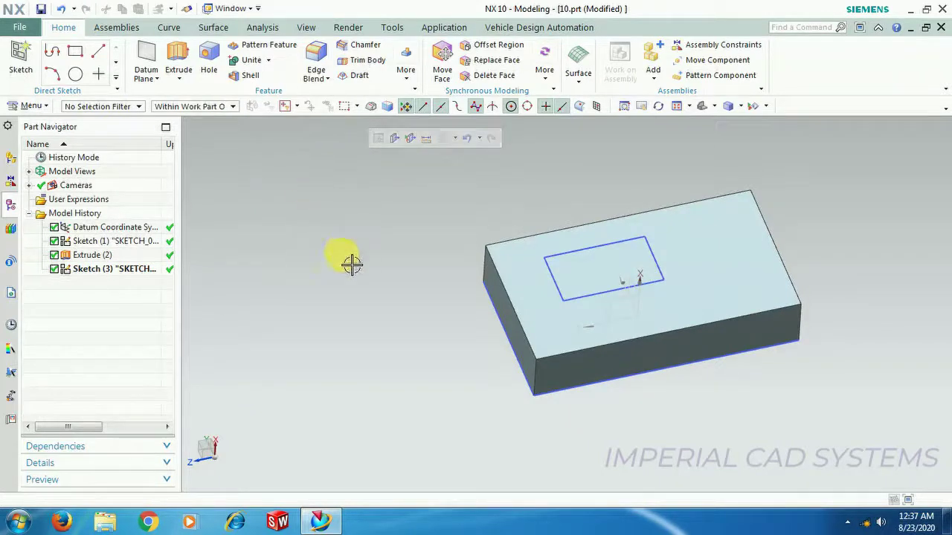
mouse_move(389, 340)
middle_down()
mouse_move(381, 321)
mouse_move(353, 319)
mouse_move(385, 334)
mouse_move(392, 325)
middle_up()
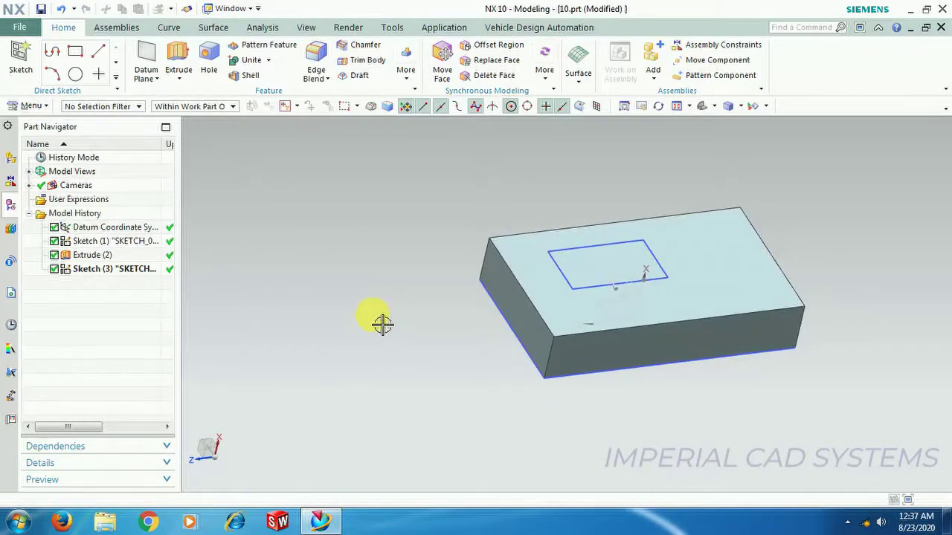
click(593, 300)
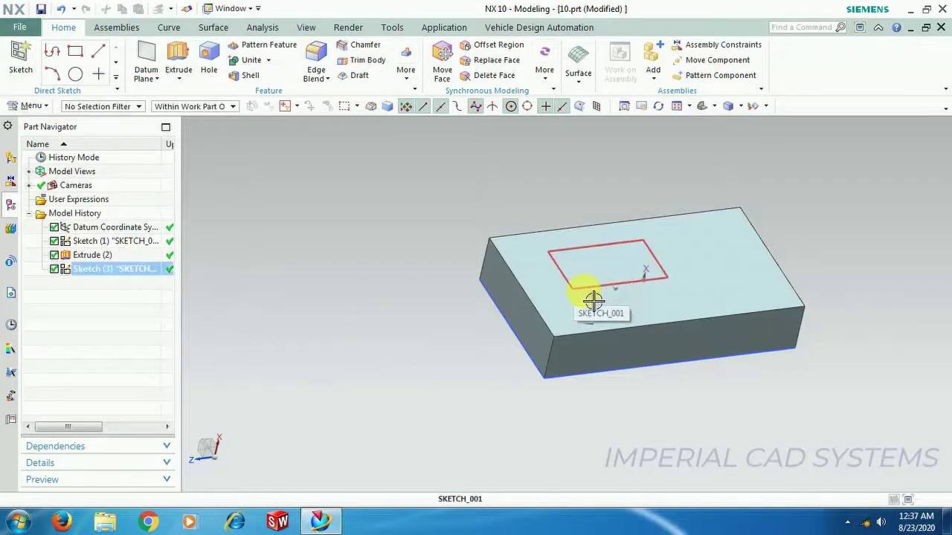
right_click(593, 300)
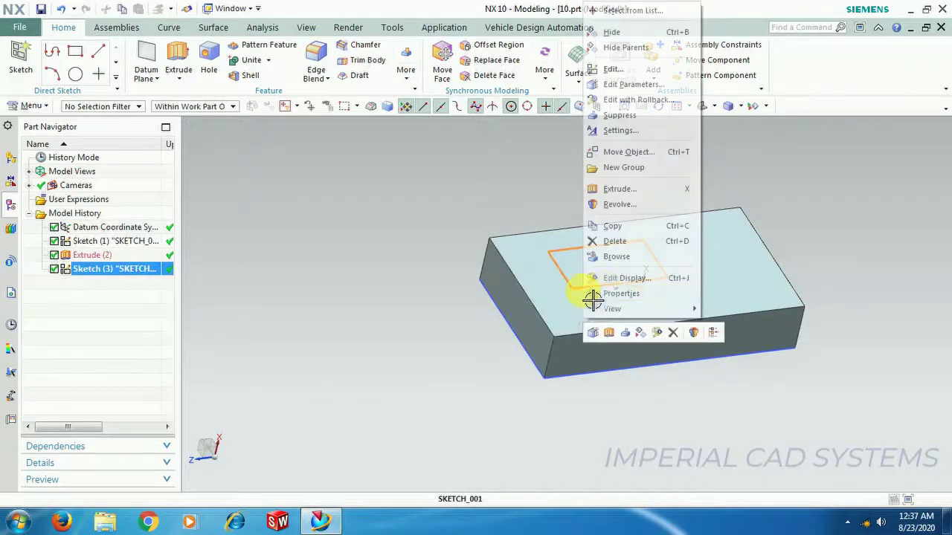
click(616, 240)
Create a direct sketch on the block's large upper face with the Horizontal reference and its origin at the face corner.
middle_drag(667, 441, 632, 452)
click(21, 58)
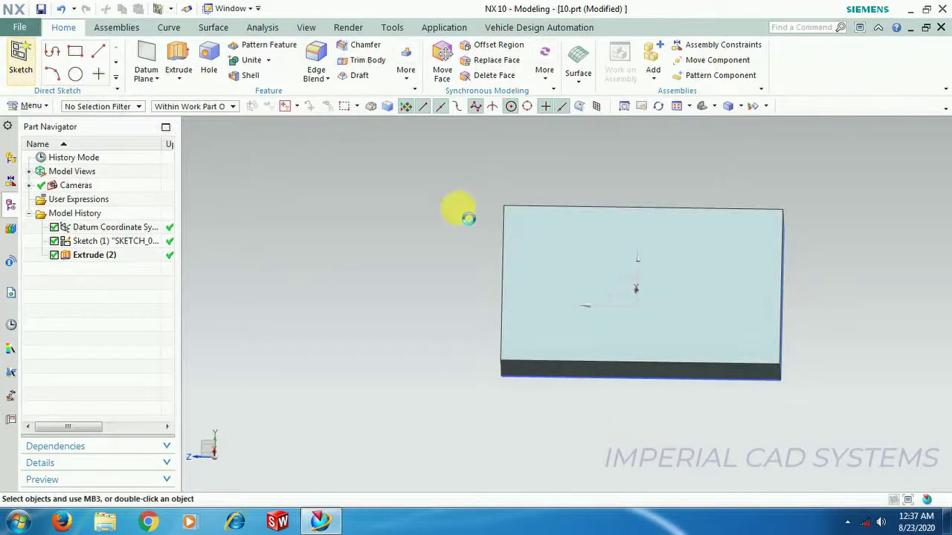
click(559, 332)
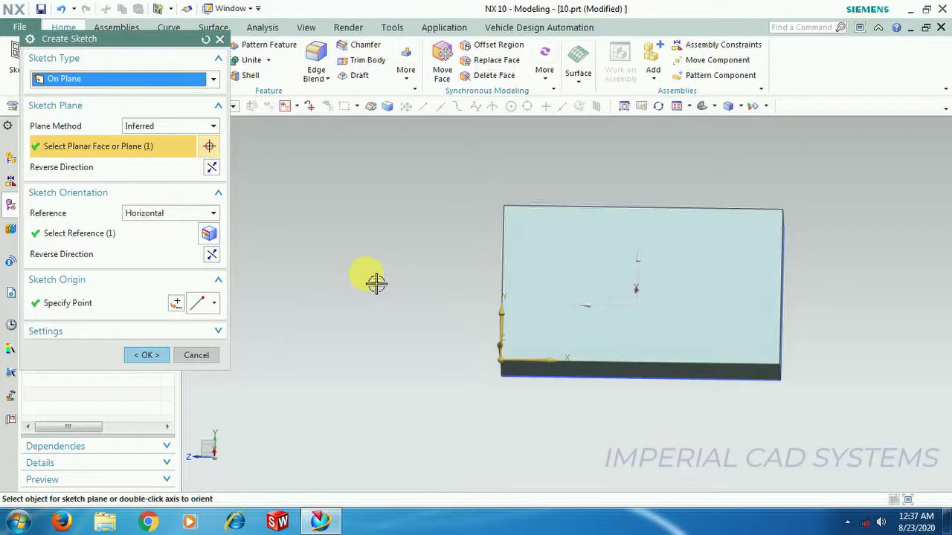
click(143, 357)
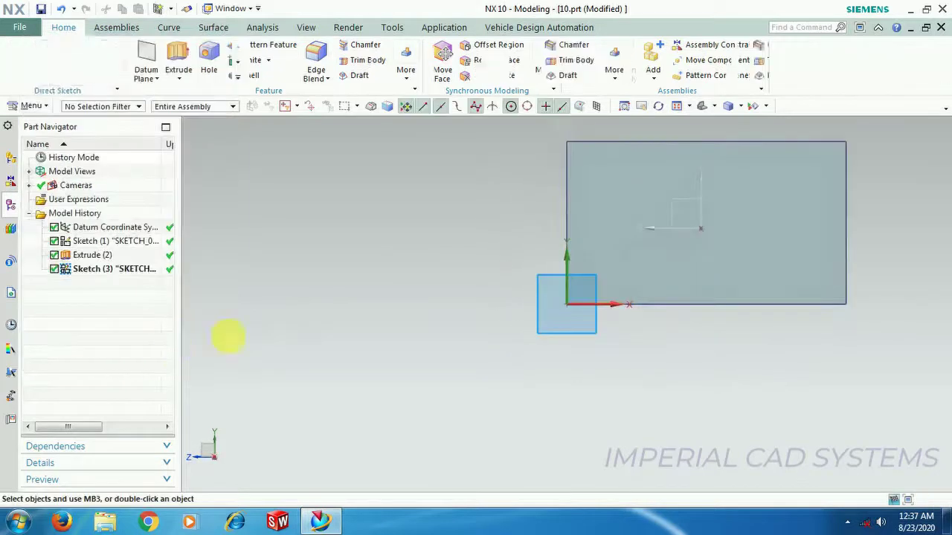
Draw a two-point rectangle about 88 mm wide and 51 mm high inside the block's upper face.
click(105, 51)
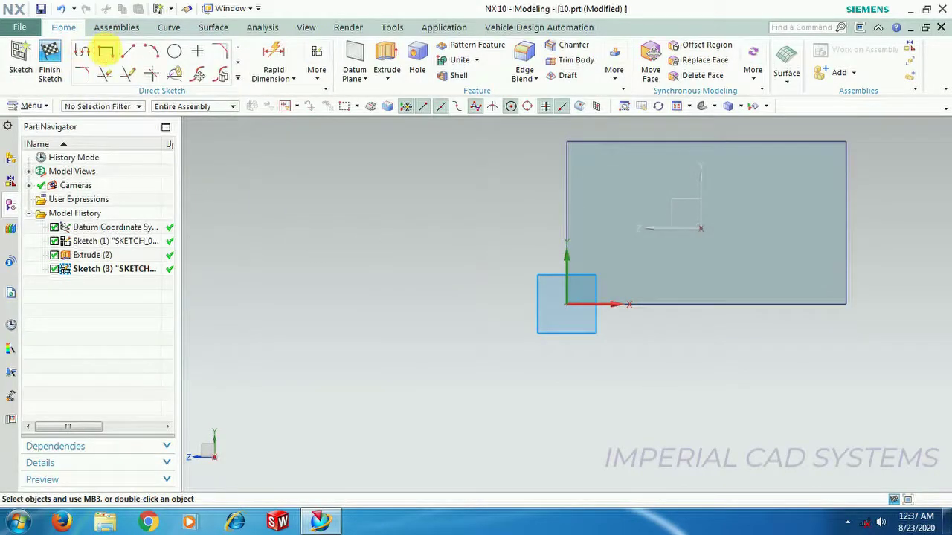
click(618, 168)
click(774, 256)
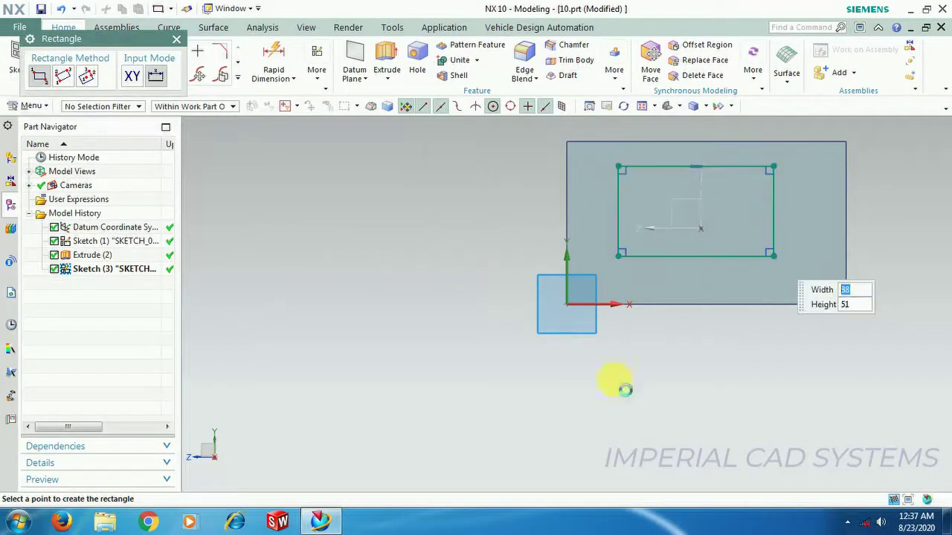
click(176, 39)
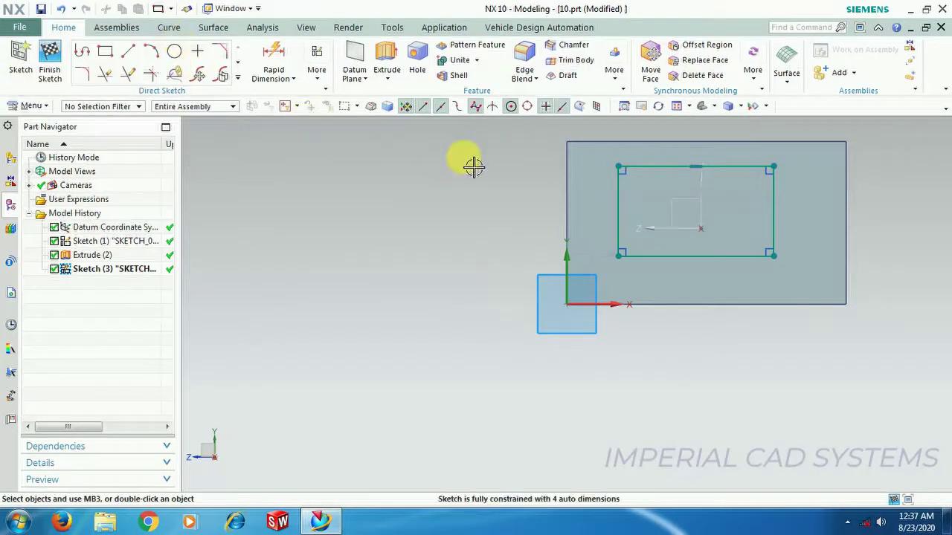
Delete the window-selected rectangle, datum and base sketch objects while in the direct sketch, and undo the deletion.
drag(544, 136, 874, 336)
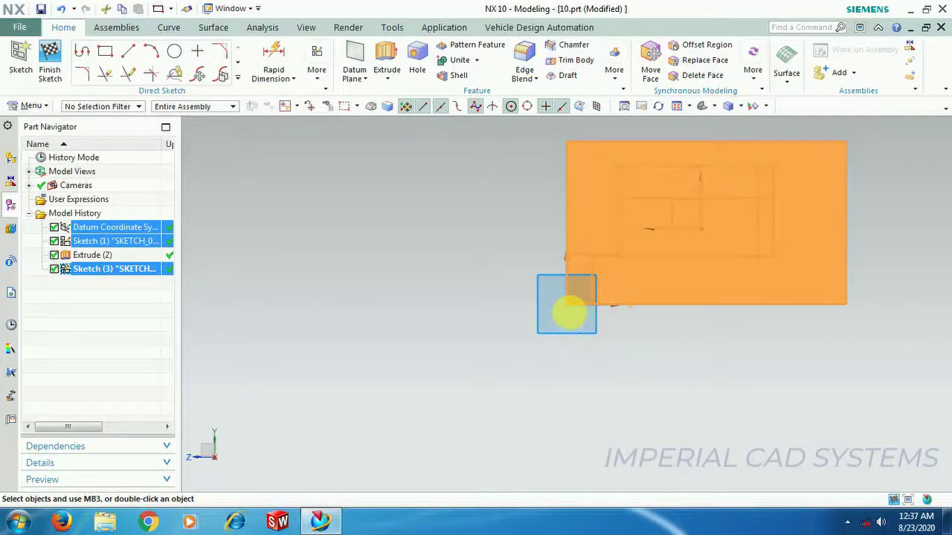
key(Delete)
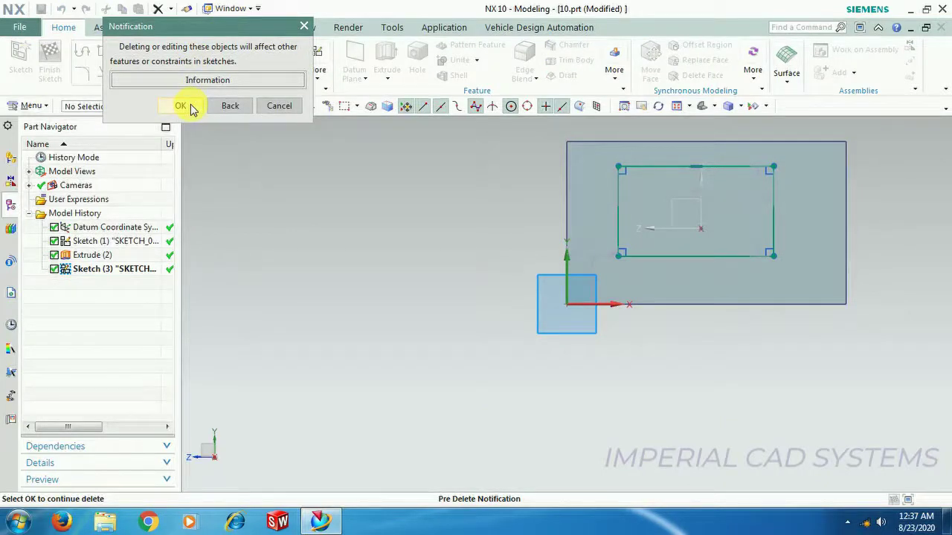
click(181, 106)
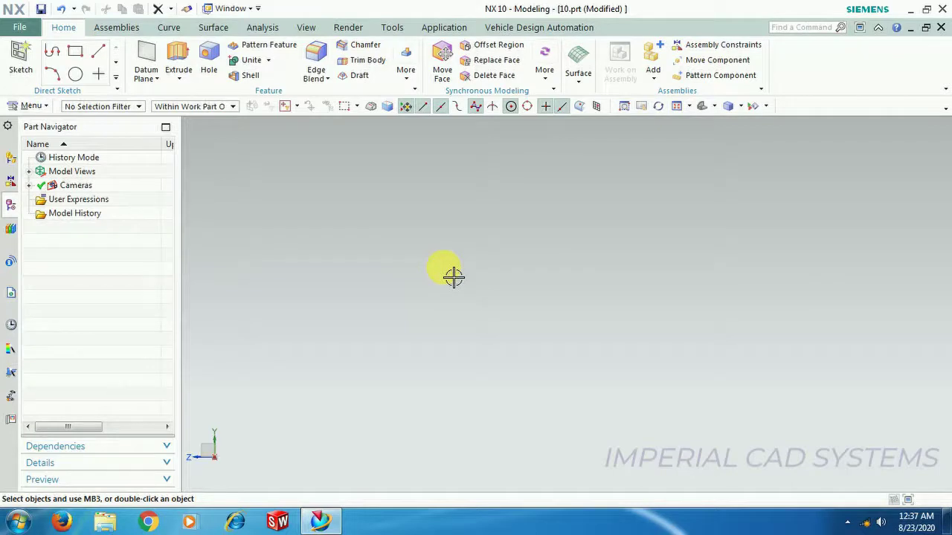
key(ctrl+z)
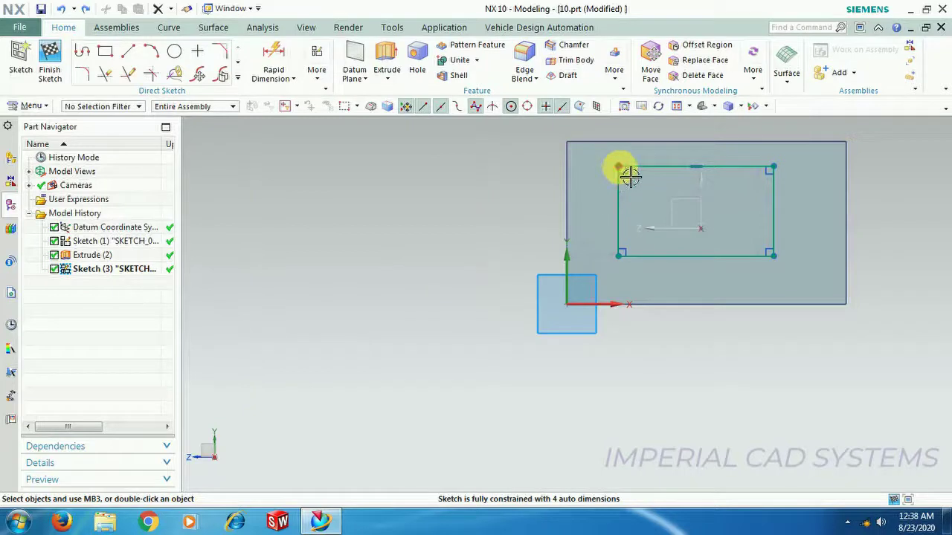
mouse_move(597, 129)
mouse_down()
mouse_move(665, 216)
mouse_move(824, 300)
mouse_up()
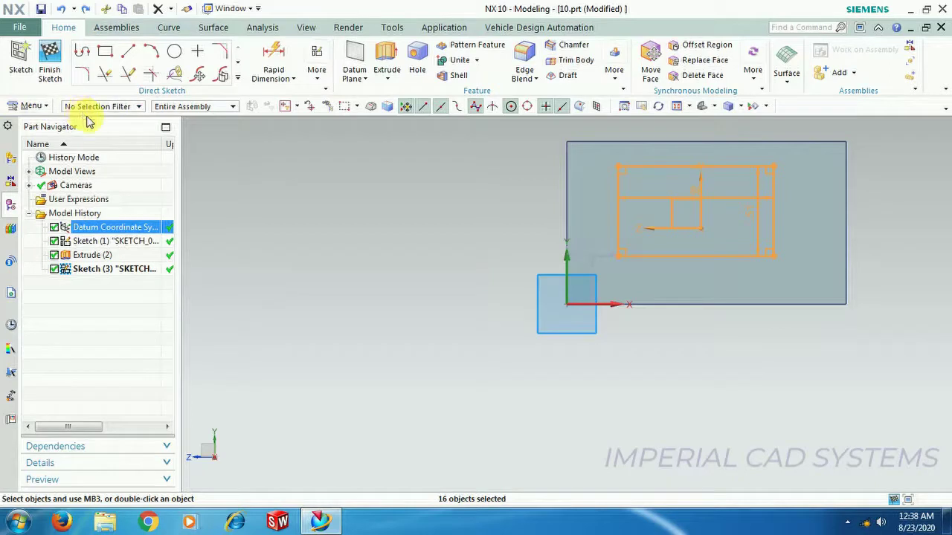
right_click(626, 226)
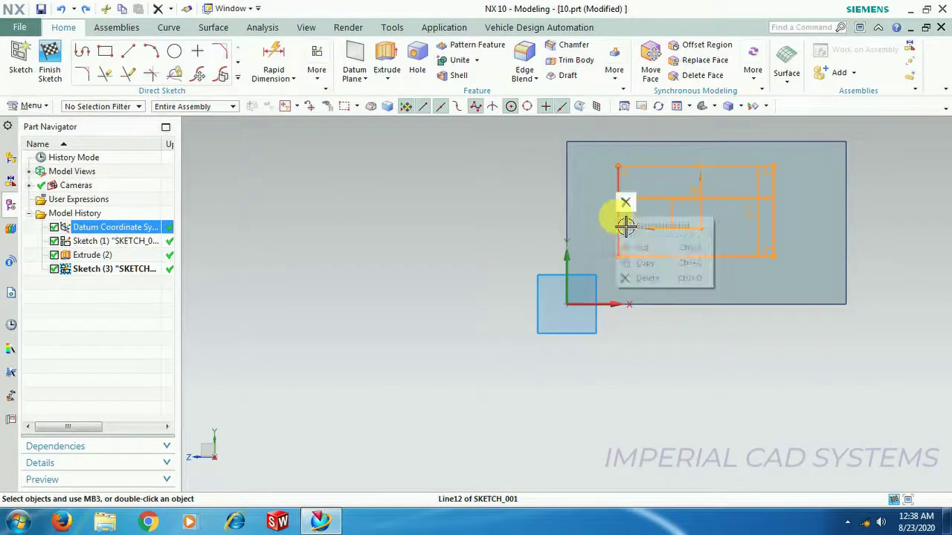
click(638, 278)
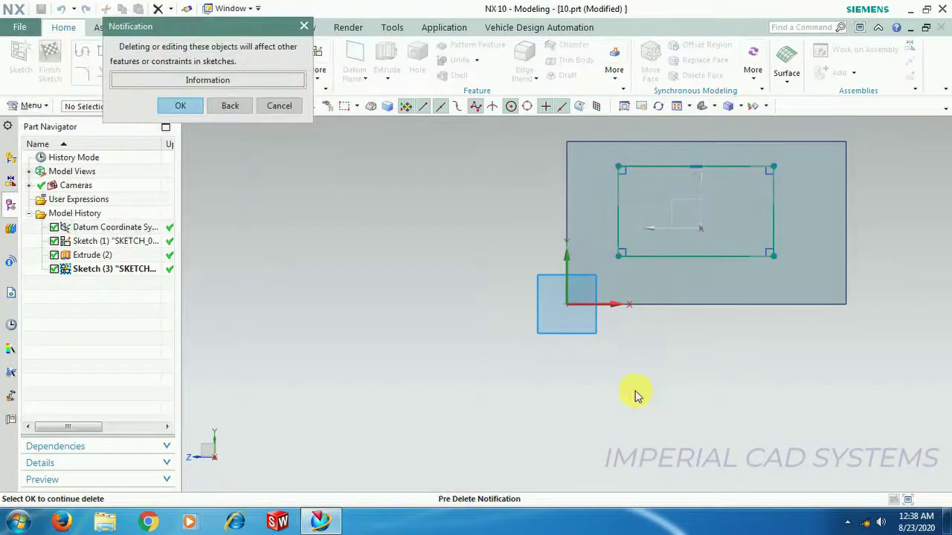
click(277, 108)
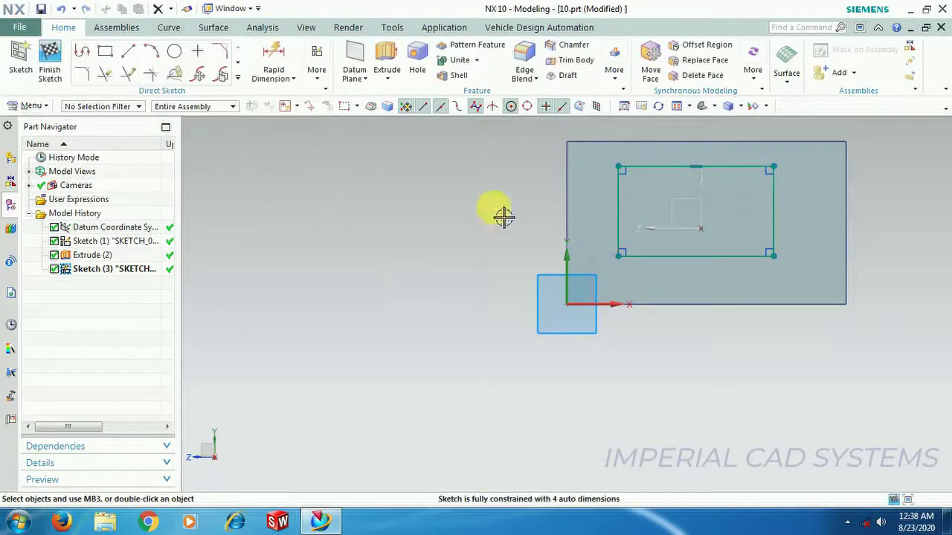
Delete the rectangle and the datum coordinate system inside the block's face, dismiss the report, and finish the sketch.
mouse_move(603, 127)
mouse_down()
mouse_move(663, 195)
mouse_move(791, 281)
mouse_move(818, 284)
mouse_up()
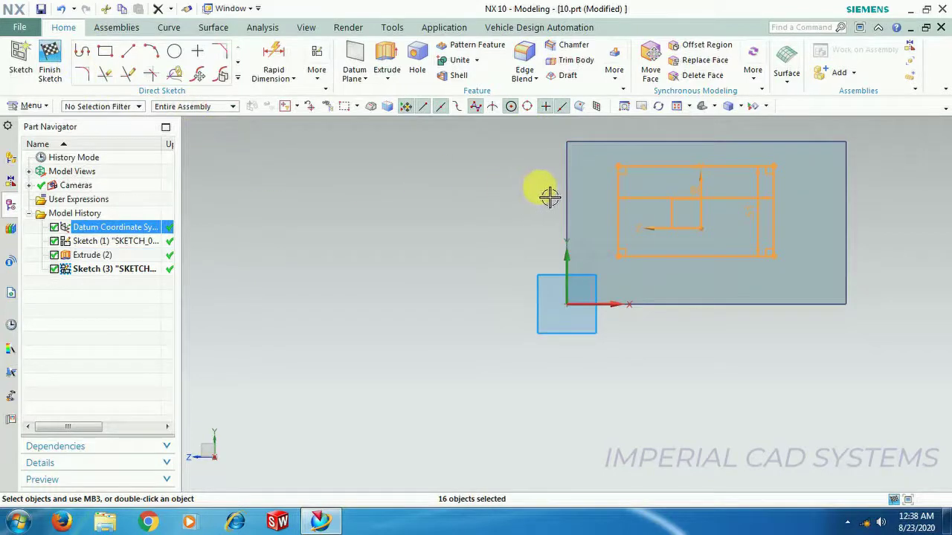
right_click(622, 192)
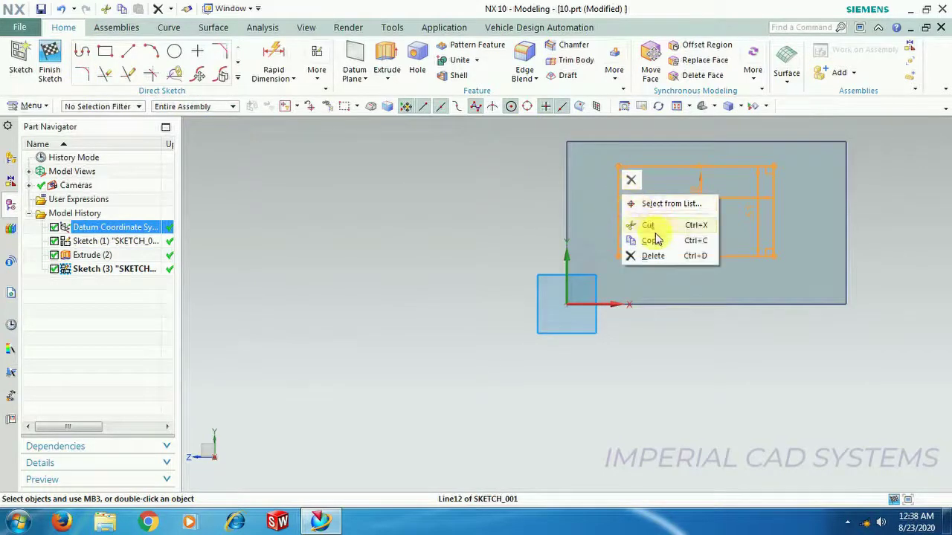
click(652, 256)
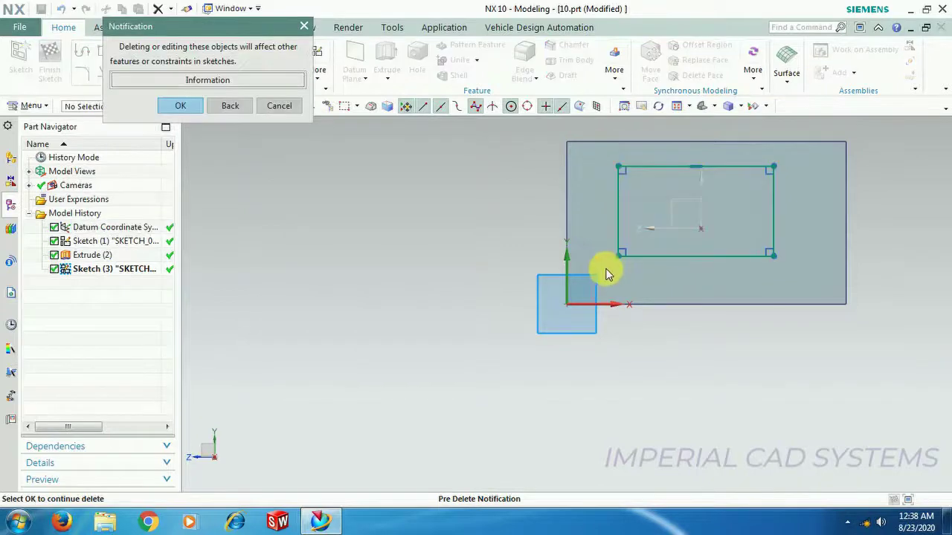
click(181, 106)
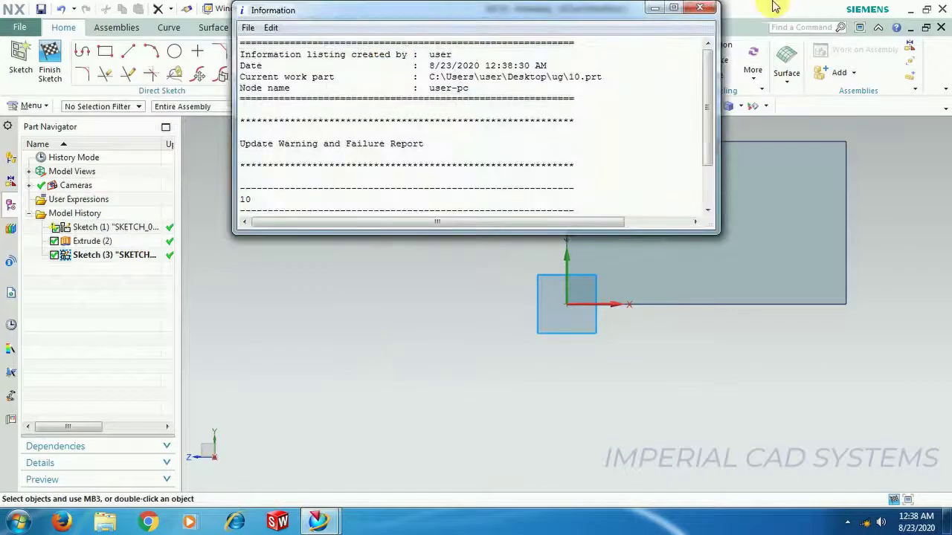
click(713, 8)
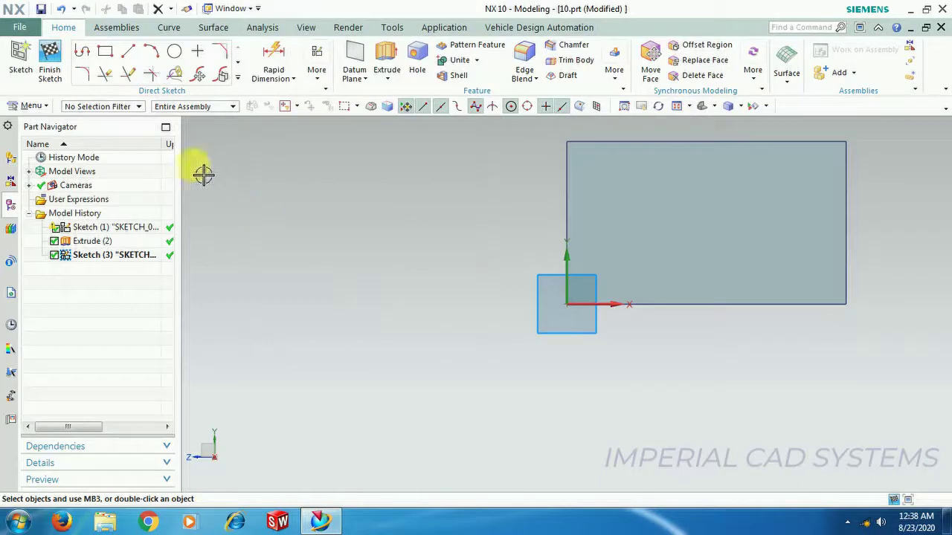
click(52, 57)
Inspect the block from several sides and undo the deletion of the datum coordinate system.
mouse_move(540, 368)
middle_down()
mouse_move(646, 306)
mouse_move(662, 317)
mouse_move(655, 334)
middle_up()
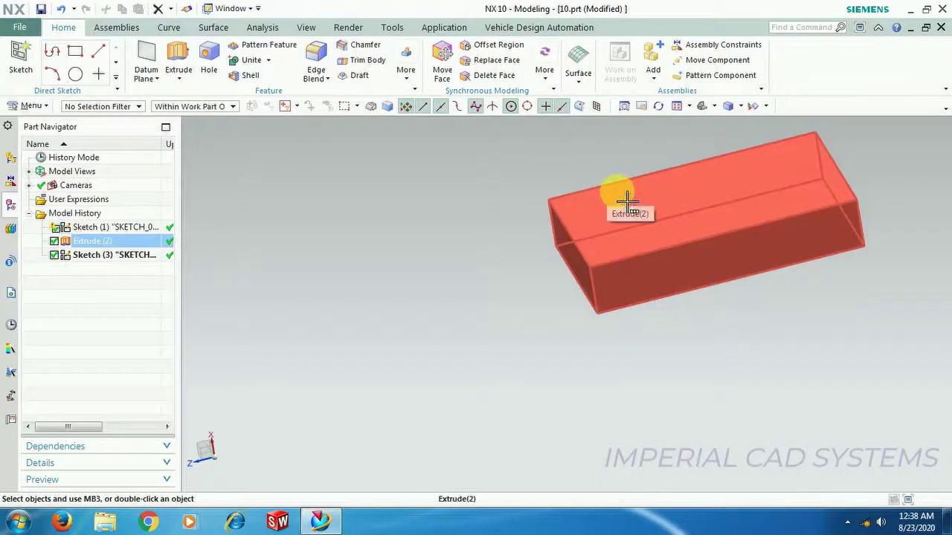
middle_drag(737, 260, 749, 337)
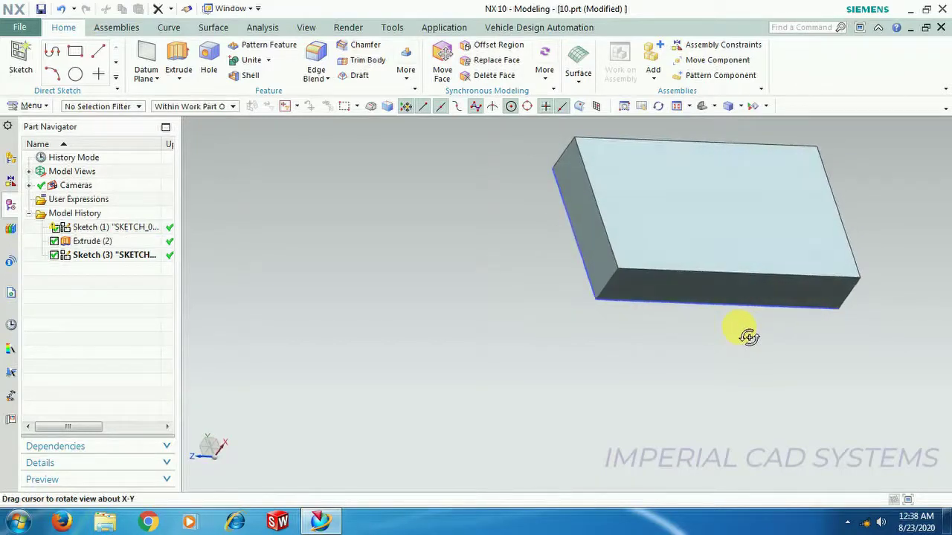
middle_drag(574, 218, 510, 251)
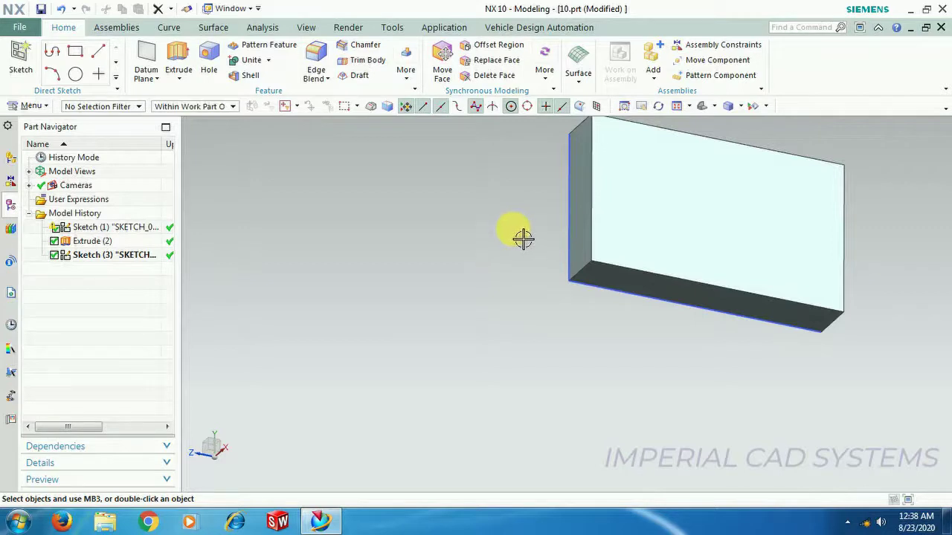
key(ctrl+z)
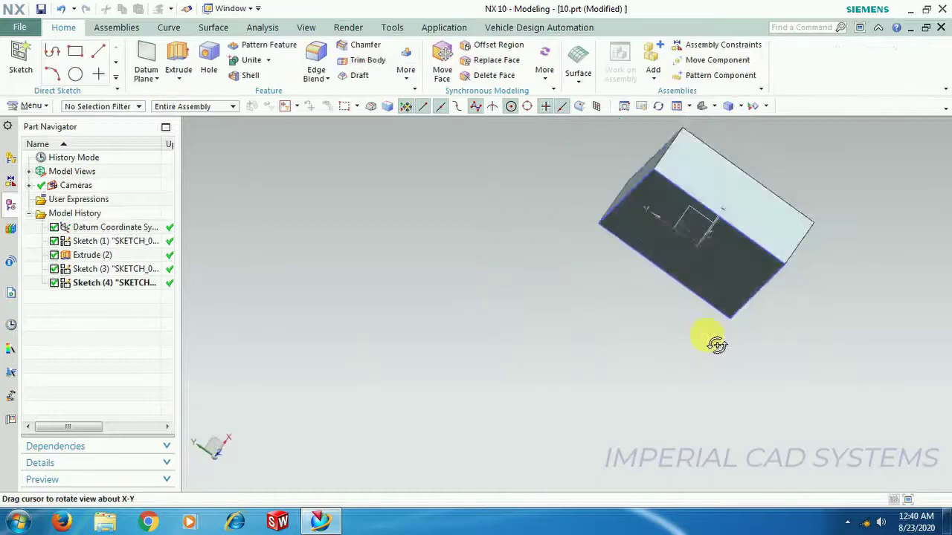
mouse_move(716, 345)
middle_down()
mouse_move(667, 365)
mouse_move(669, 342)
middle_up()
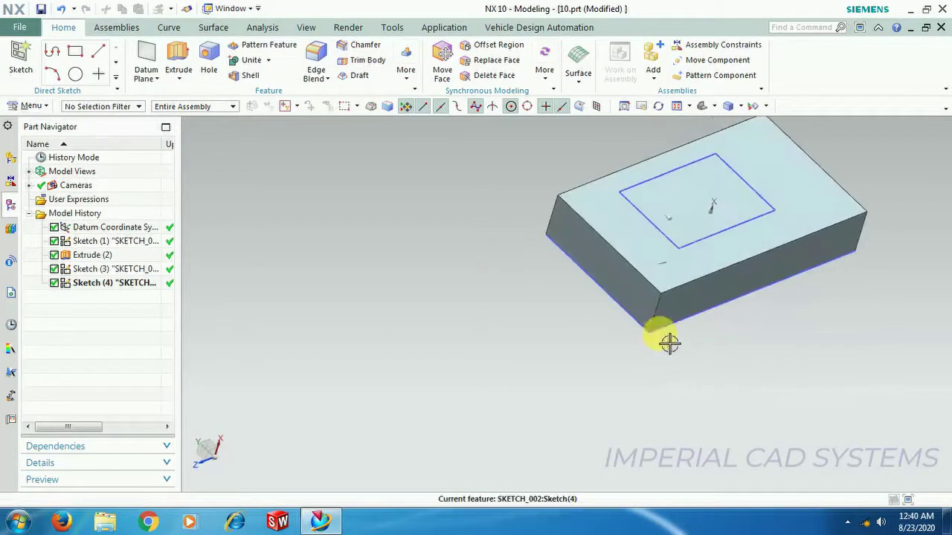
Create a new millimeter part model1.prt from the Model template.
click(17, 33)
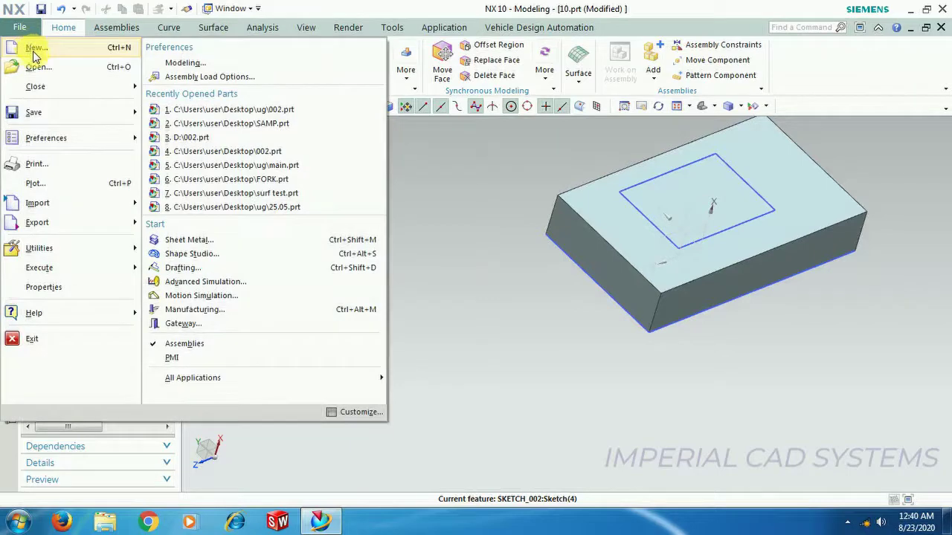
click(32, 45)
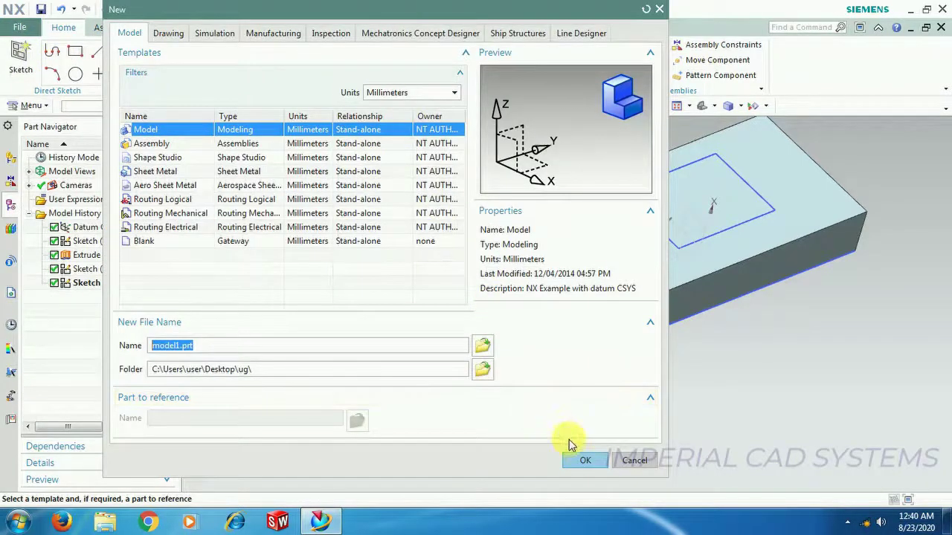
click(587, 462)
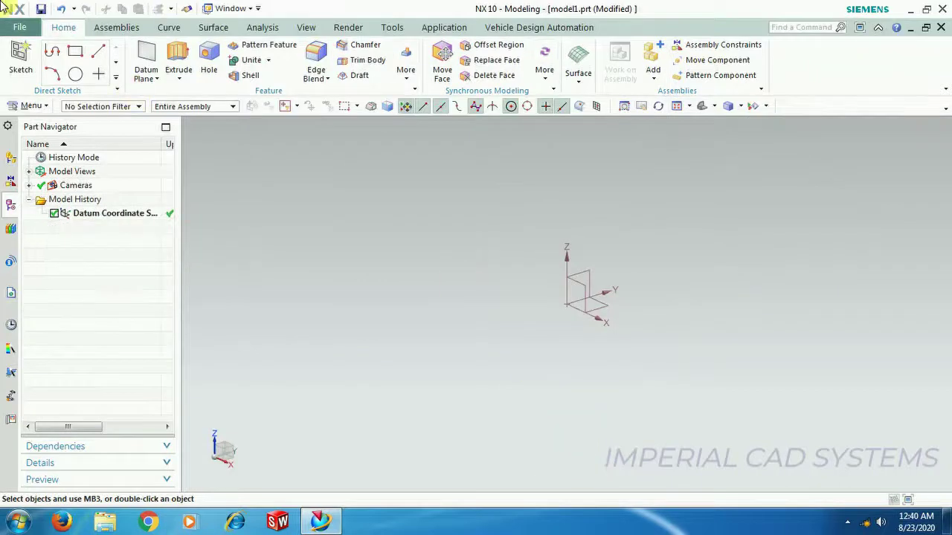
Create a direct sketch on the datum coordinate system's XY plane with the Horizontal reference.
click(18, 53)
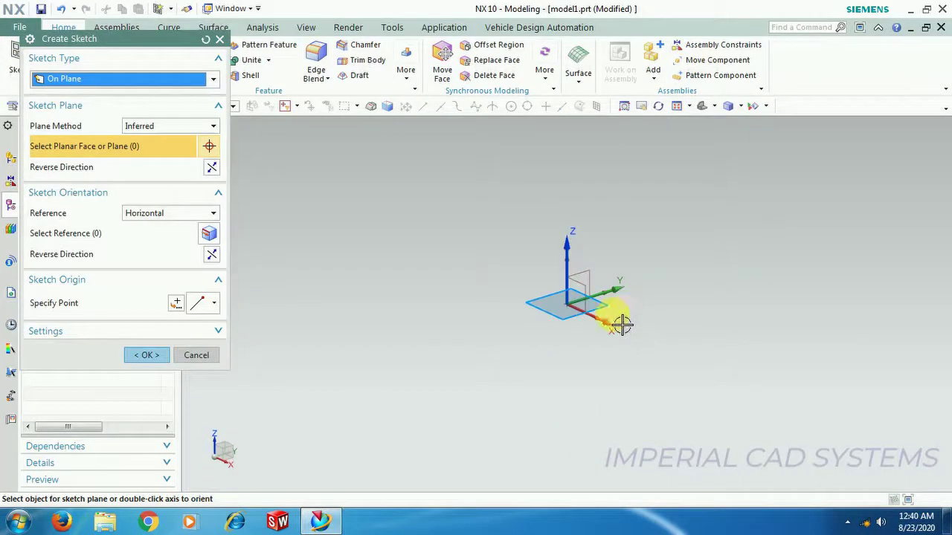
click(602, 313)
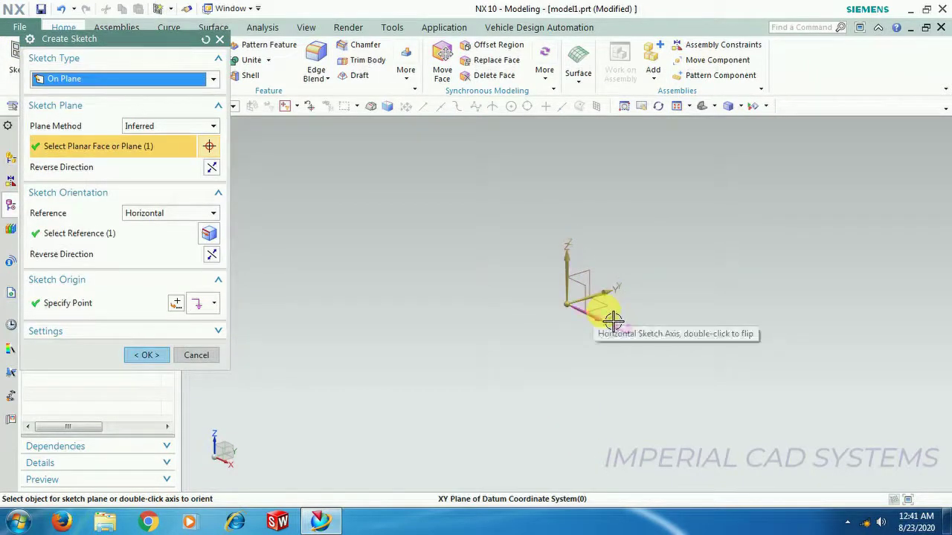
click(148, 355)
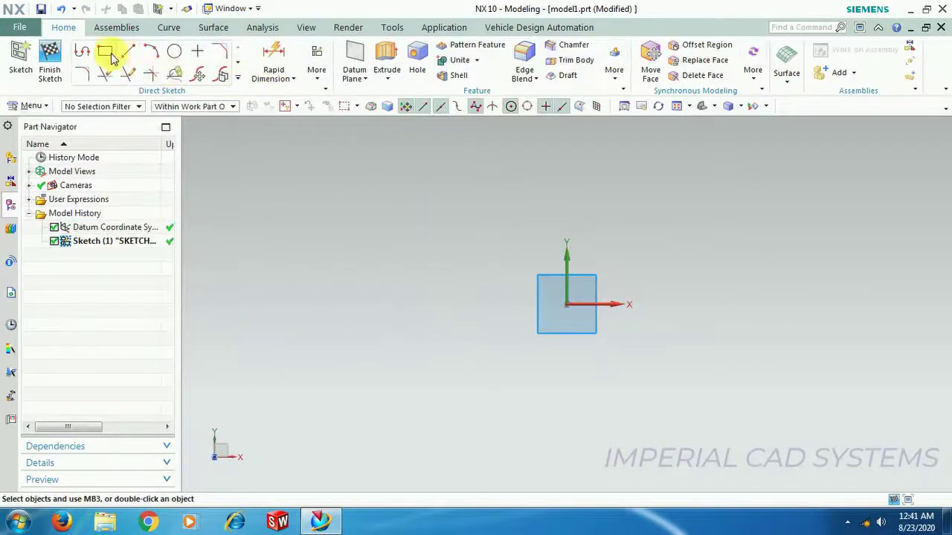
Draw a two-point rectangle about 123 mm wide and 73 mm high around the sketch origin.
click(104, 52)
click(448, 222)
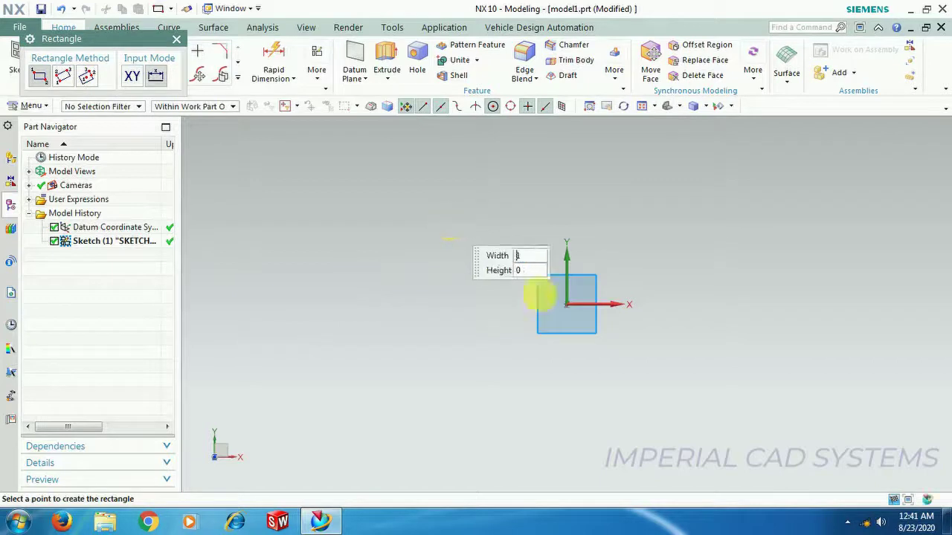
click(714, 380)
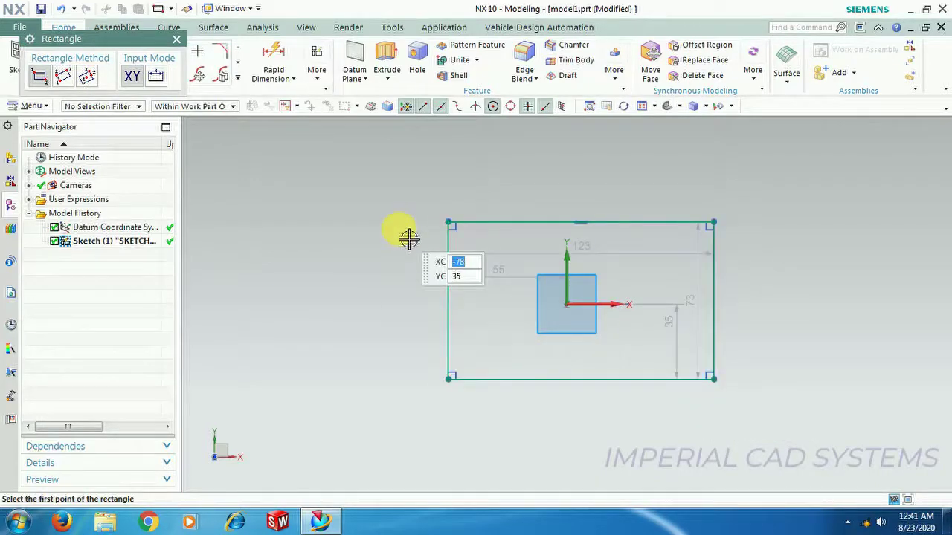
click(177, 40)
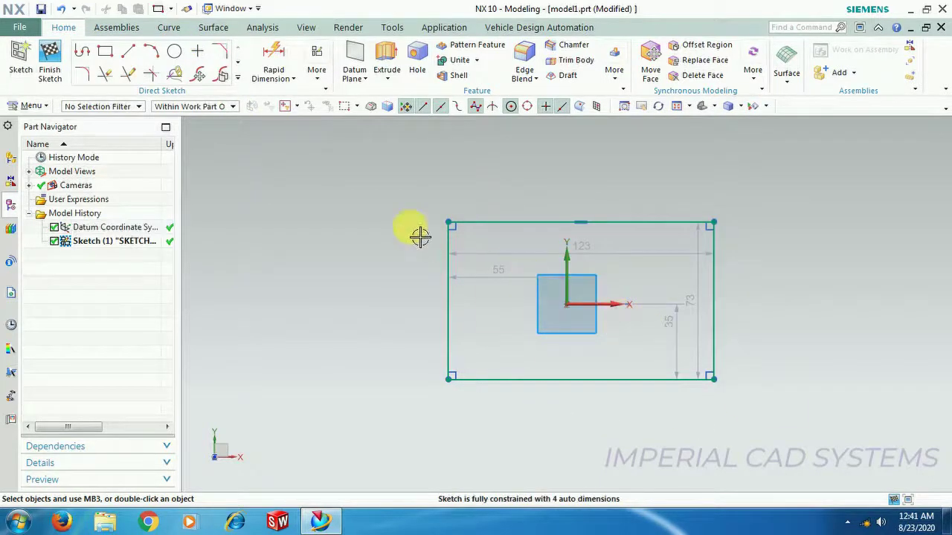
Delete all window-selected geometry around the rectangle in the direct sketch and undo the deletion.
mouse_move(387, 187)
mouse_down()
mouse_move(546, 318)
mouse_move(796, 439)
mouse_up()
key(Delete)
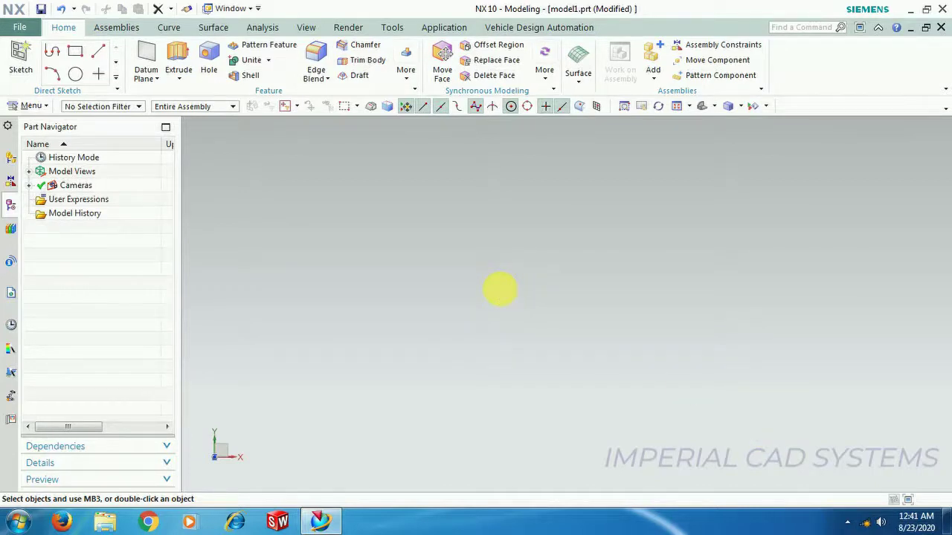
key(ctrl+z)
click(510, 298)
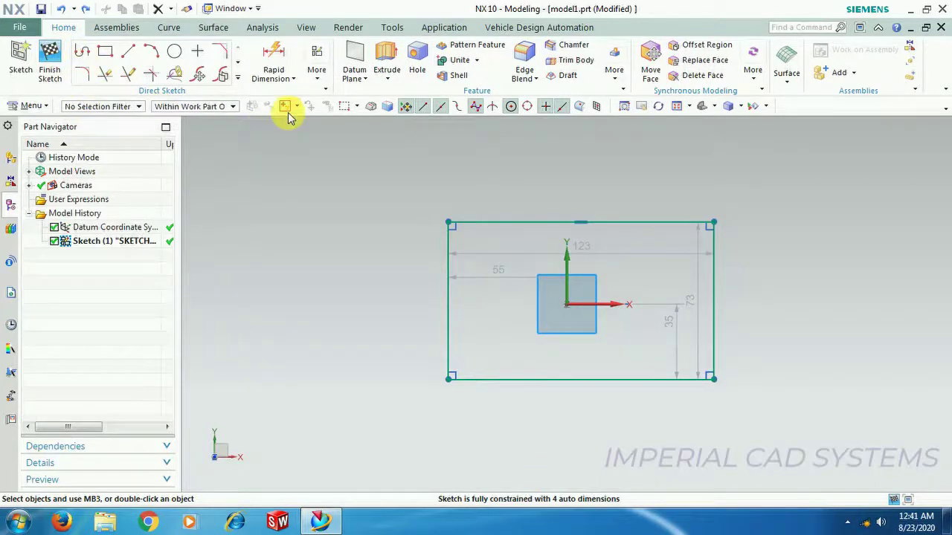
Open the rectangle sketch in the Sketch Task Environment and delete all its window-selected geometry.
click(315, 82)
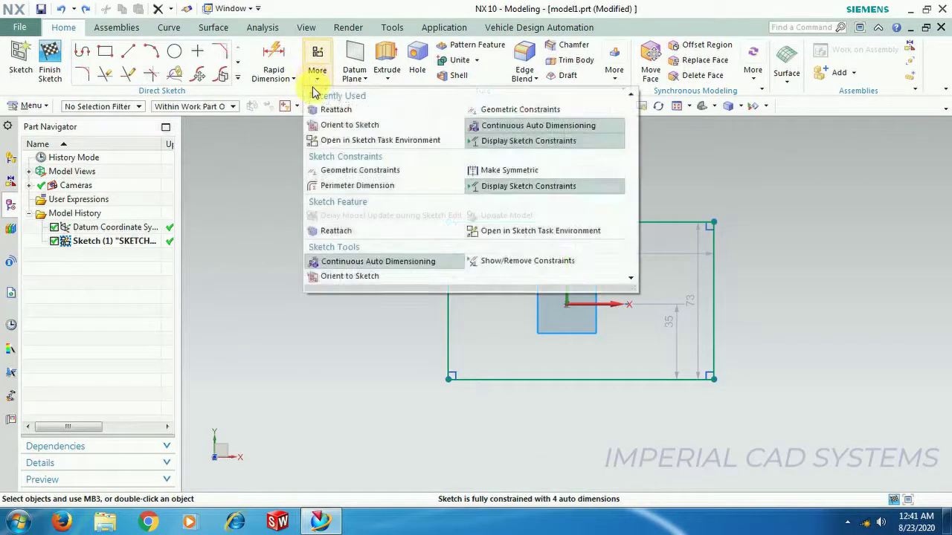
click(352, 143)
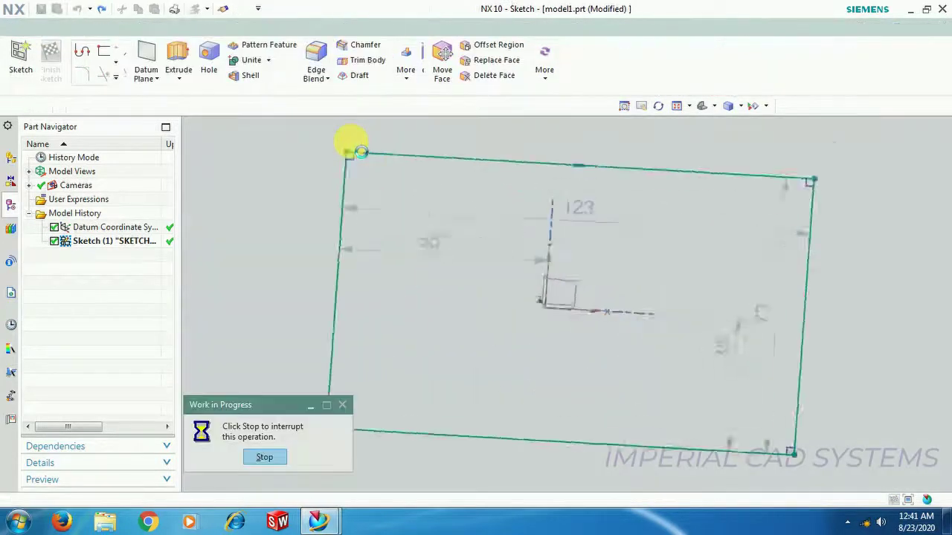
scroll(484, 308, down, 2)
scroll(487, 310, up, 5)
drag(374, 205, 693, 425)
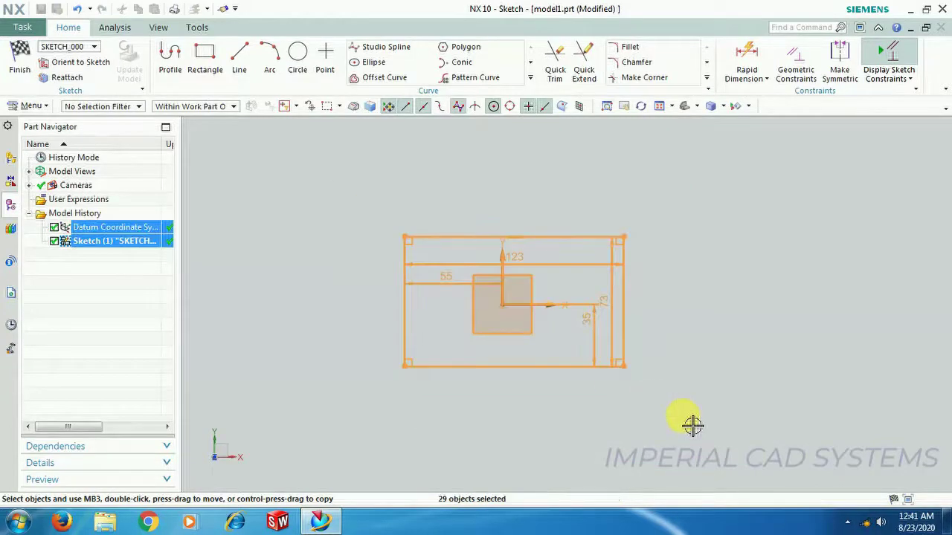
key(Delete)
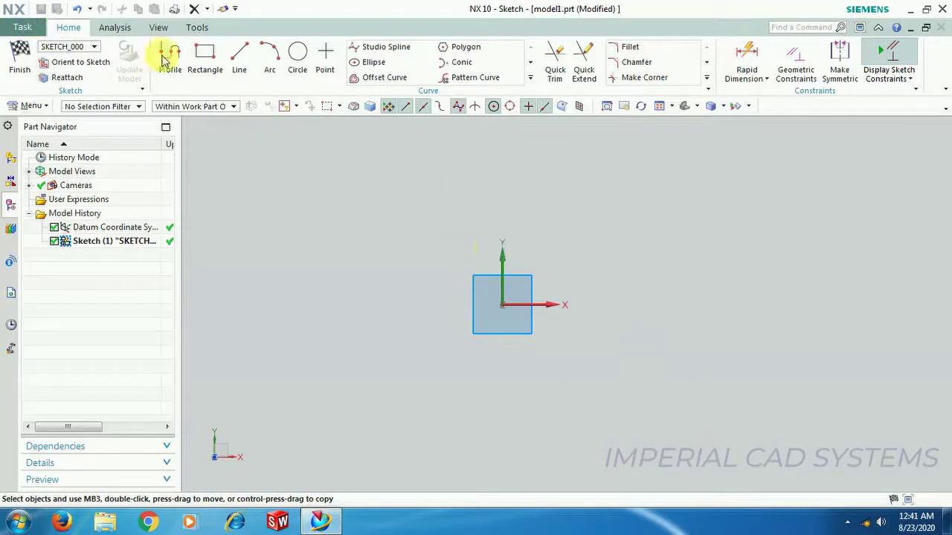
Draw a two-point rectangle about 153 mm wide and 91 mm high around the sketch origin.
click(204, 56)
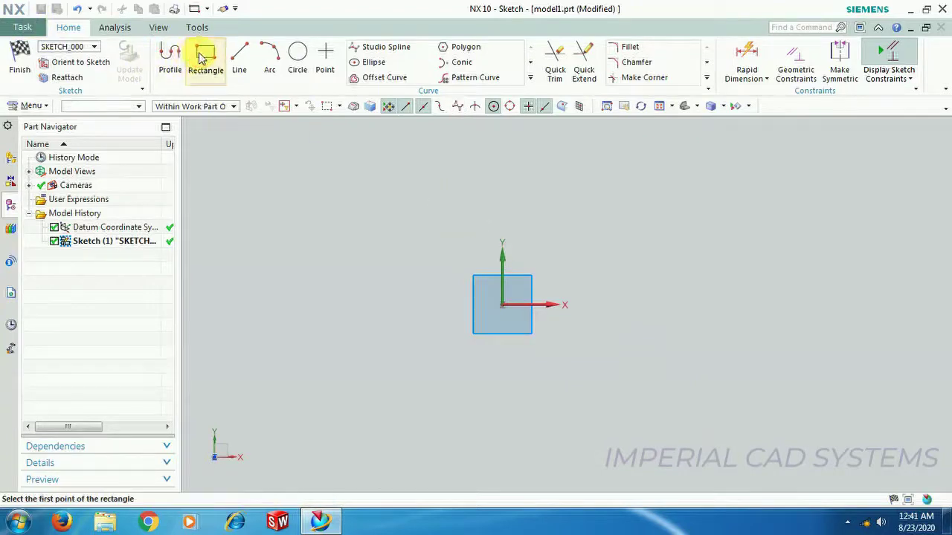
click(382, 209)
click(664, 383)
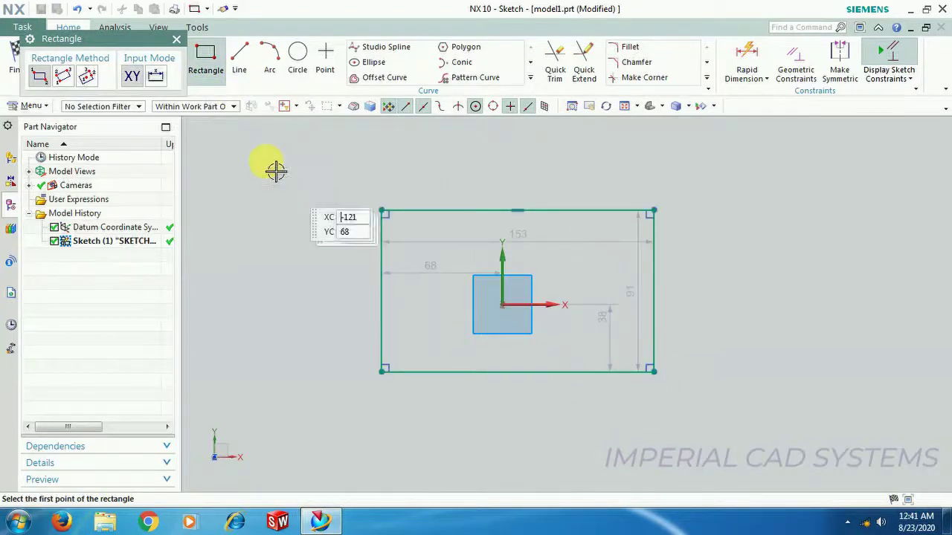
Delete all window-selected rectangle geometry in the Sketch Task Environment and finish the sketch.
click(177, 38)
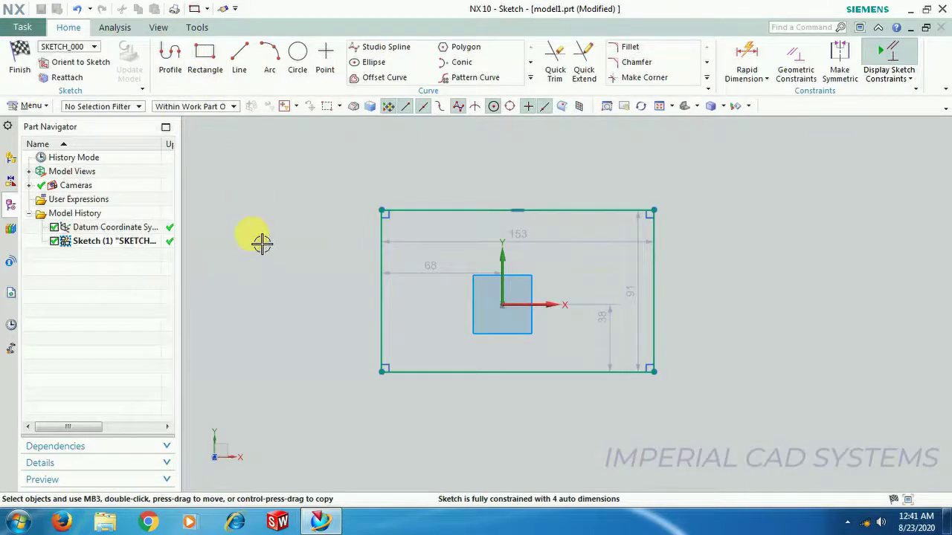
drag(759, 384, 381, 191)
key(Delete)
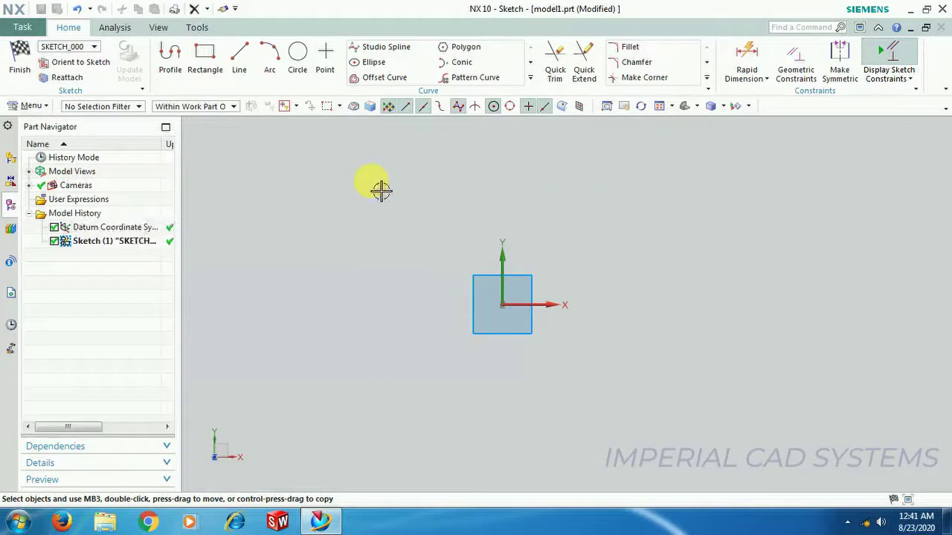
click(19, 54)
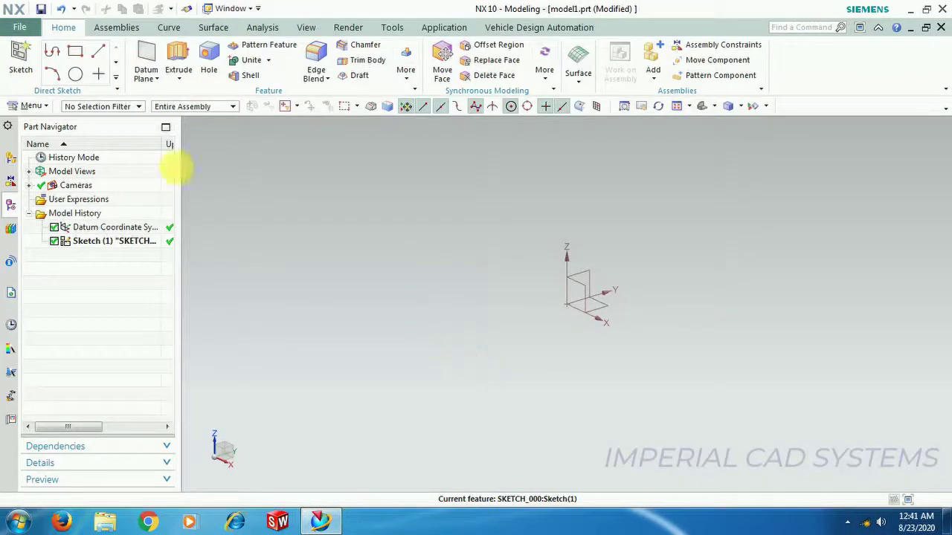
Create a direct sketch on the default XY plane with a two-point rectangle about 128 mm wide and 69 mm high around the origin.
click(20, 56)
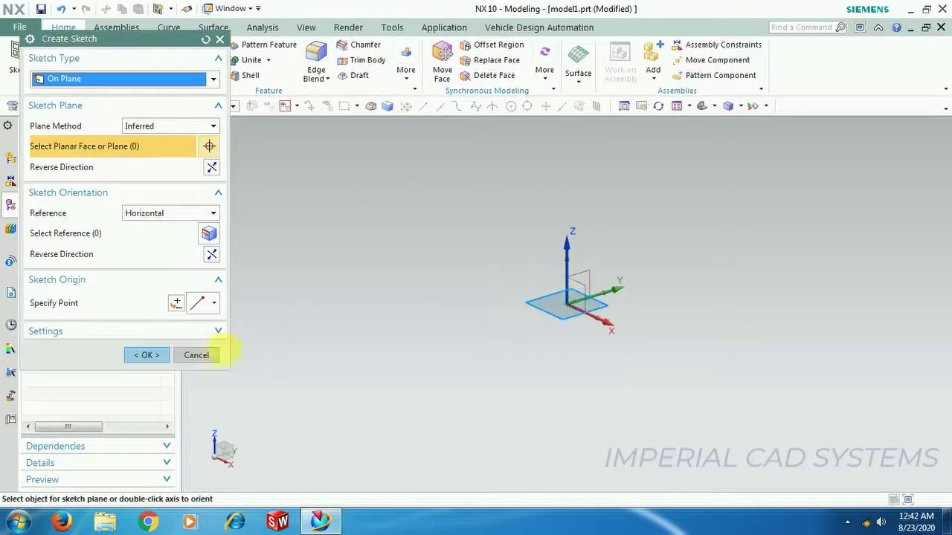
click(156, 356)
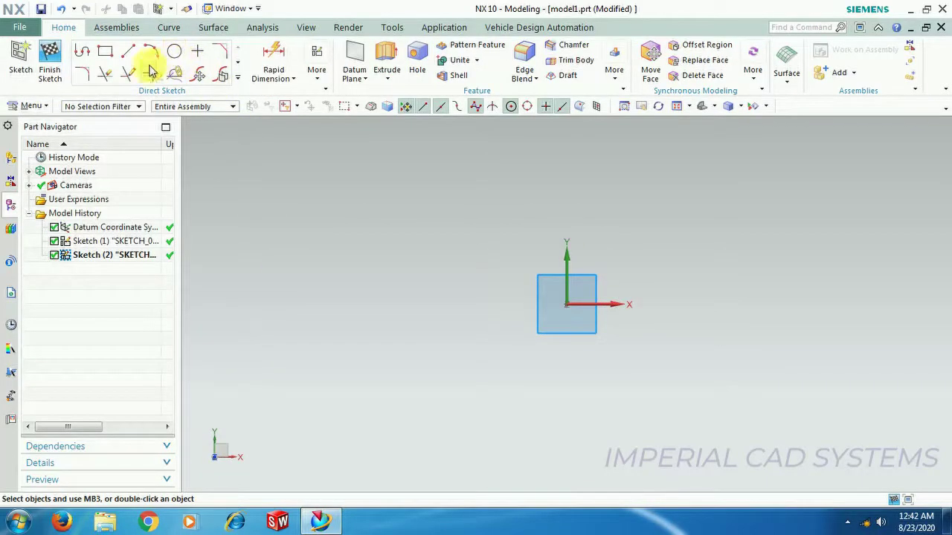
click(105, 51)
click(437, 226)
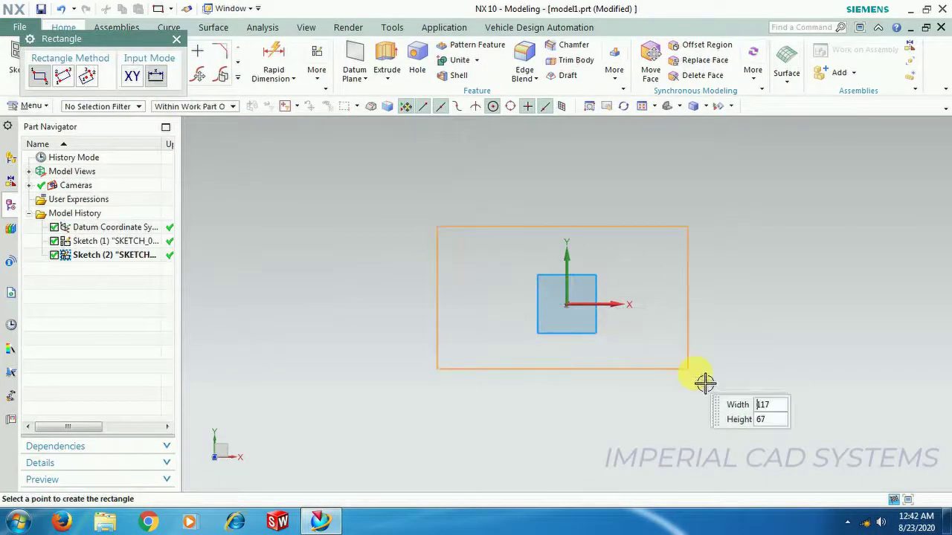
click(713, 375)
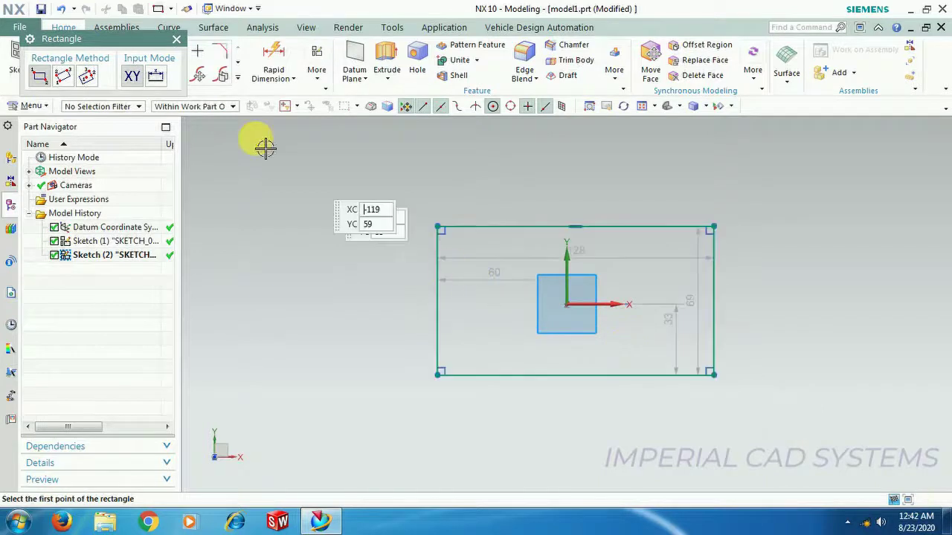
click(176, 41)
Delete all window-selected geometry around the rectangle in the direct sketch and close the resulting information report.
drag(394, 190, 758, 418)
right_click(680, 383)
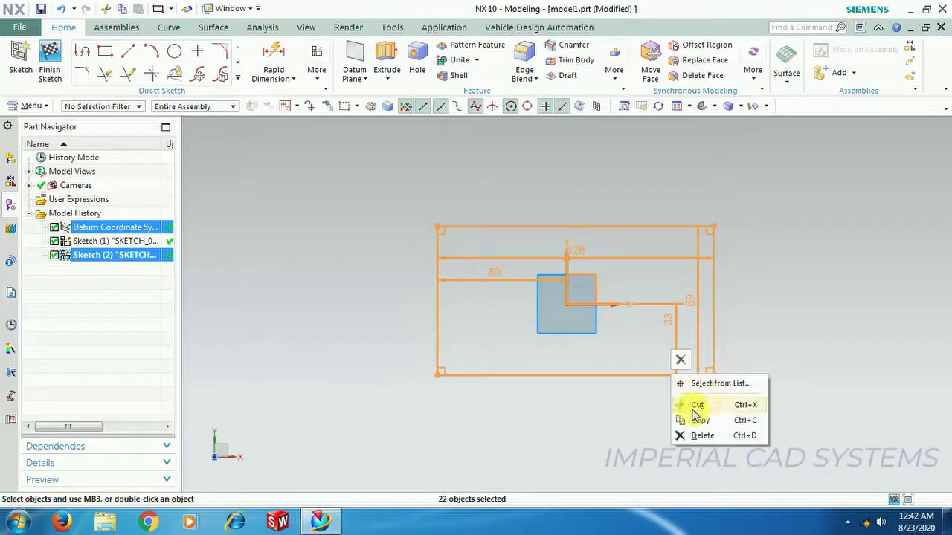
click(702, 438)
click(183, 104)
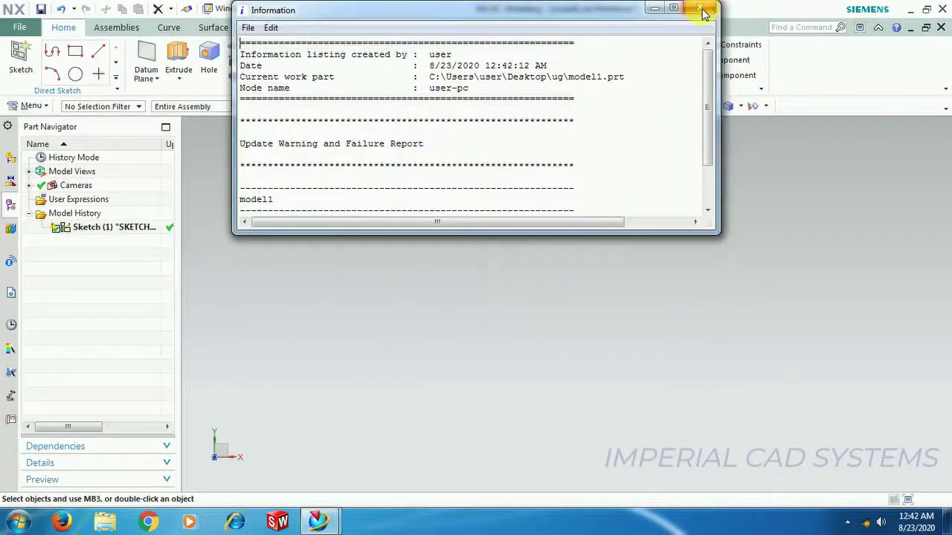
click(703, 10)
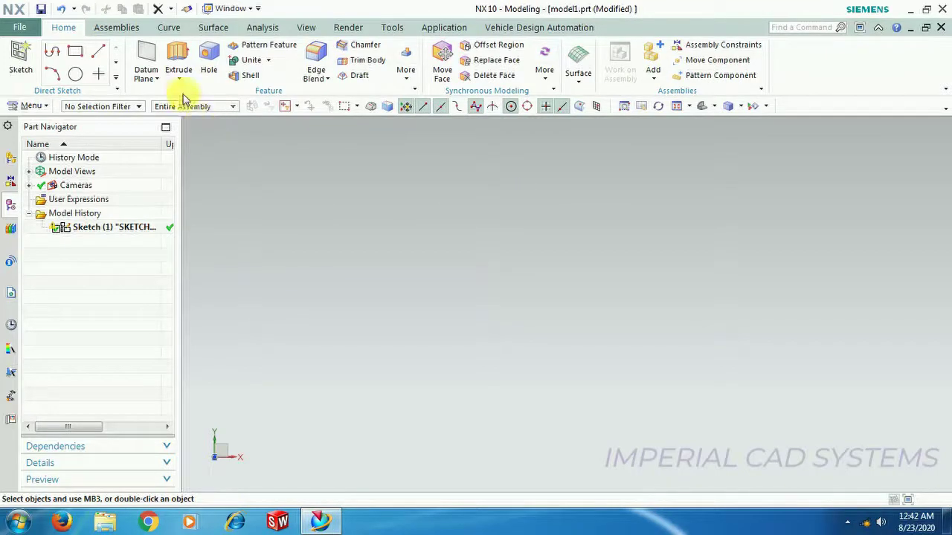
Create a dynamic datum CSYS referenced to the WCS at X 0, Y 0, Z 0.
click(156, 80)
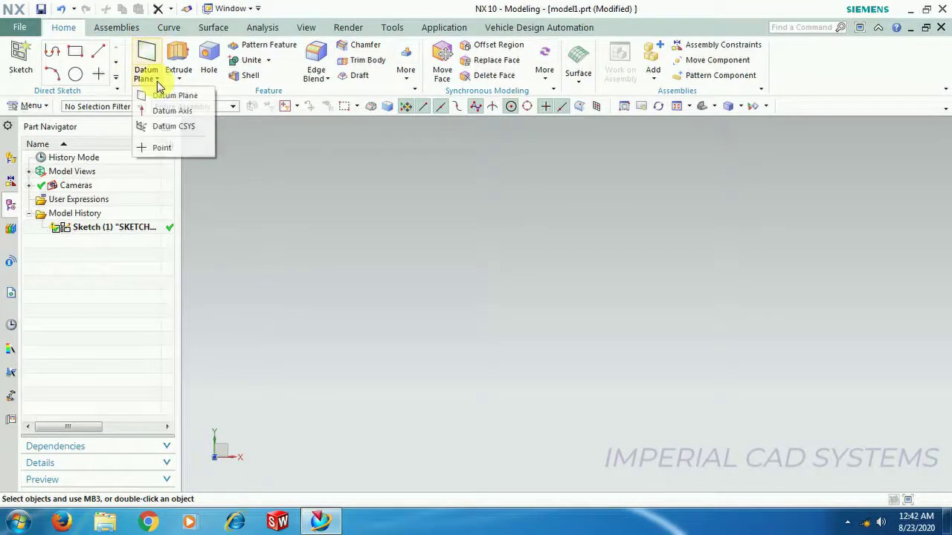
click(163, 128)
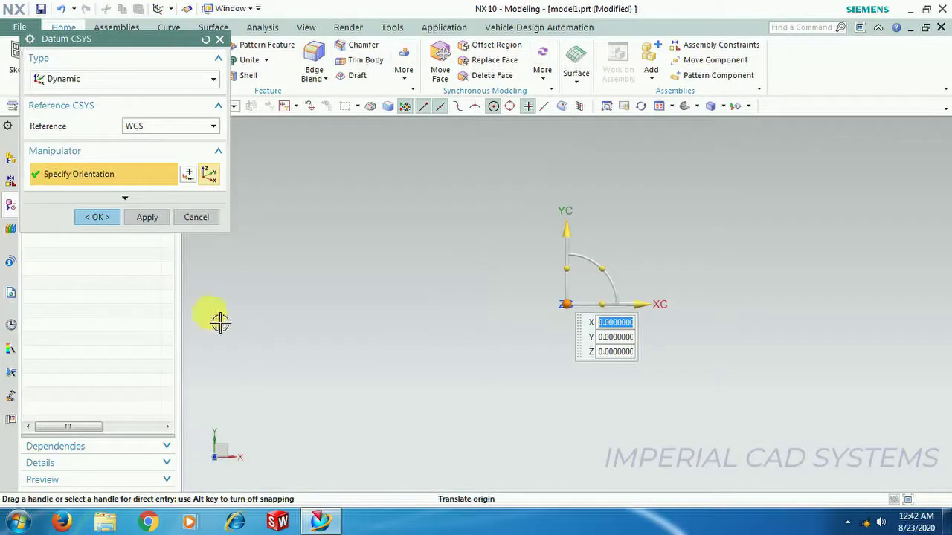
click(95, 216)
middle_drag(681, 246, 626, 266)
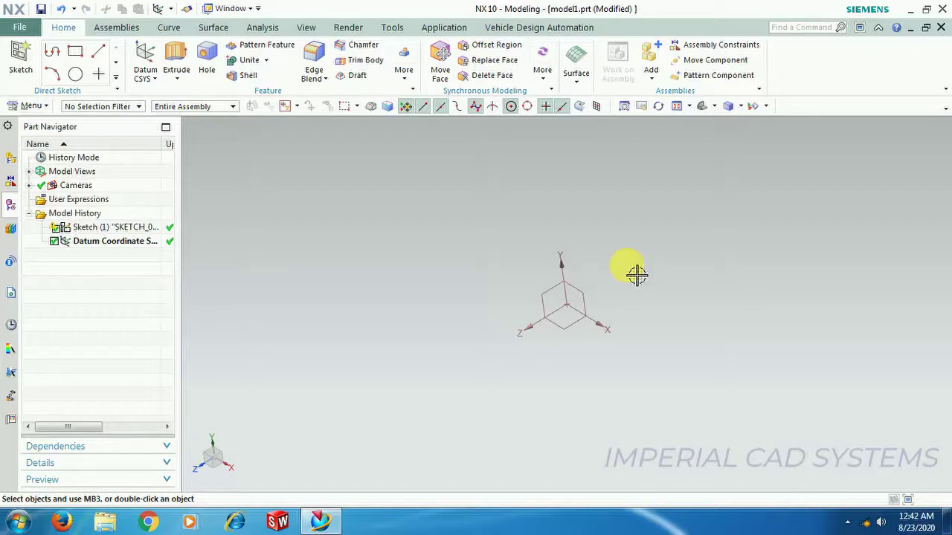
Create a sketch on the default XY plane of the datum CSYS and open it in the Sketch Task Environment.
click(23, 56)
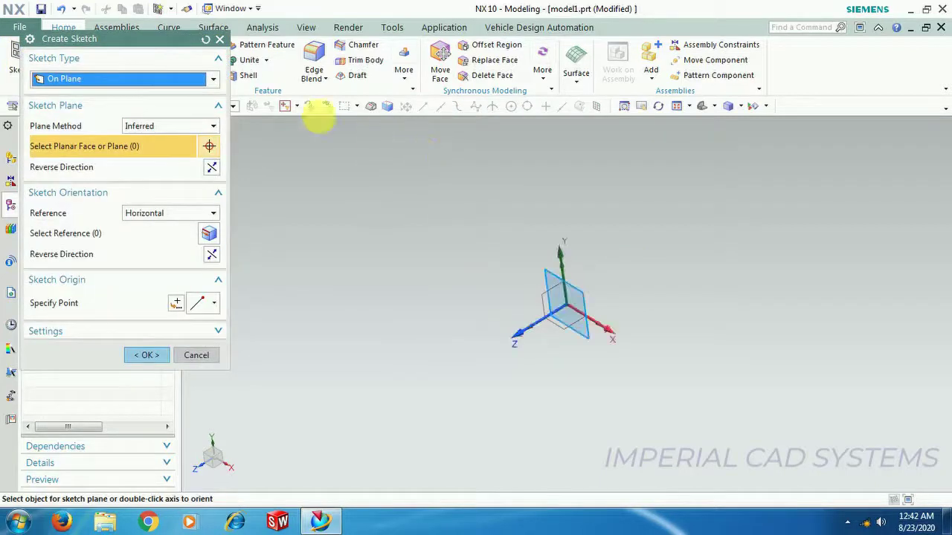
click(147, 355)
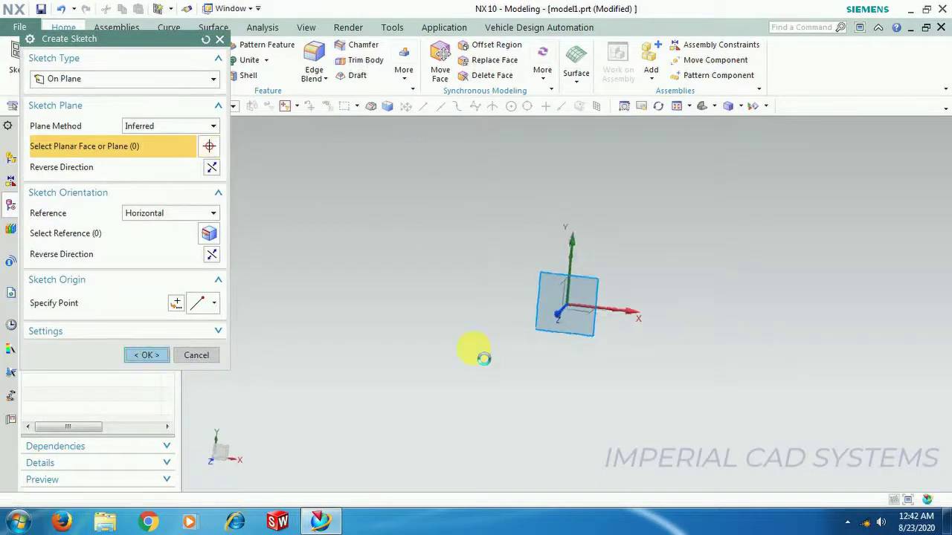
click(325, 83)
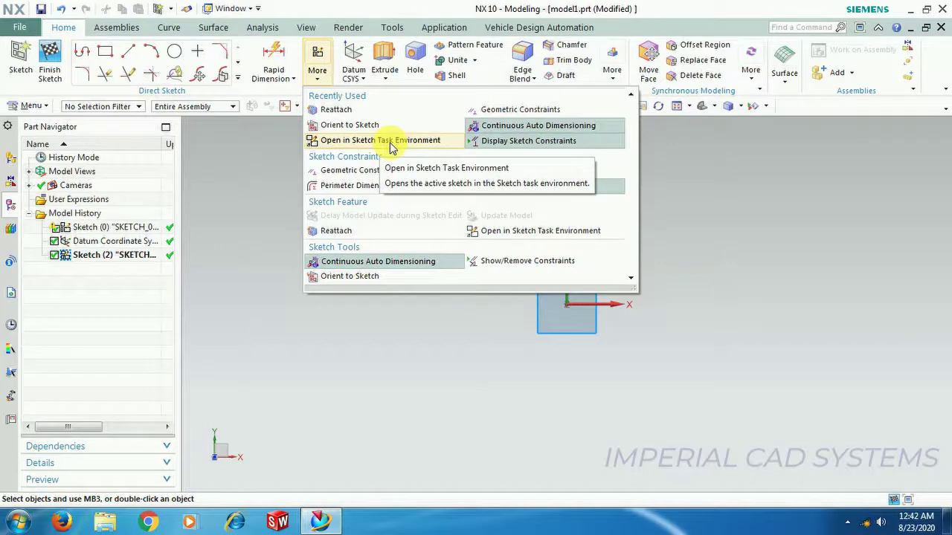
click(390, 142)
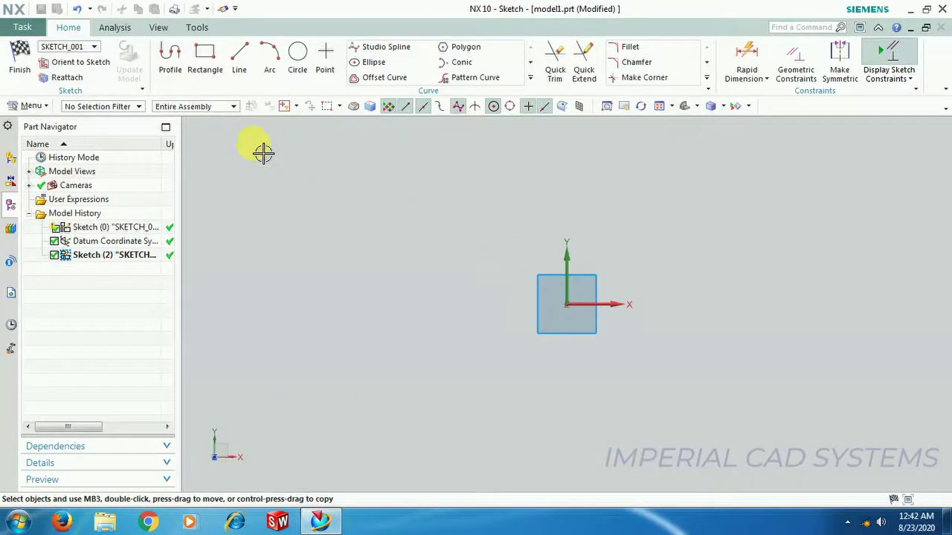
Draw a two-point rectangle about 134 mm wide and 77 mm high around the sketch origin.
click(210, 54)
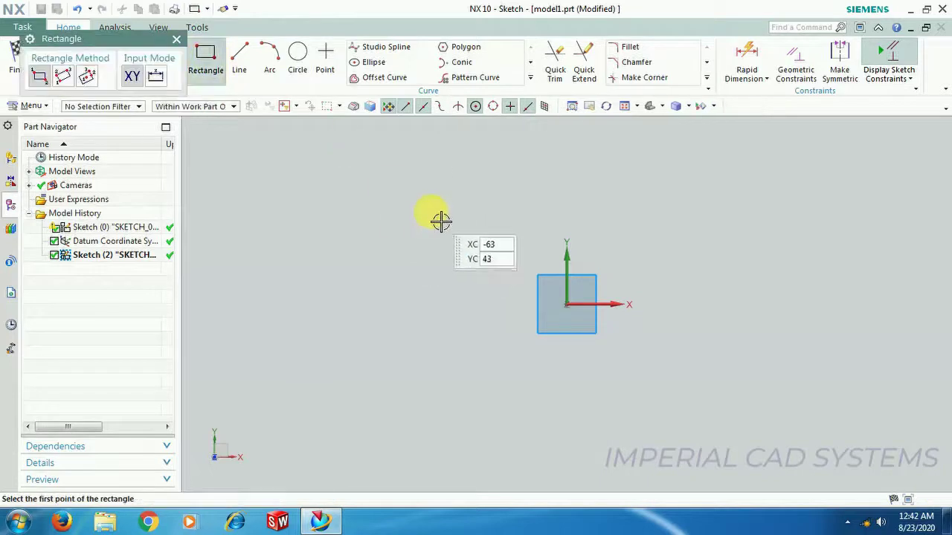
click(430, 212)
click(720, 377)
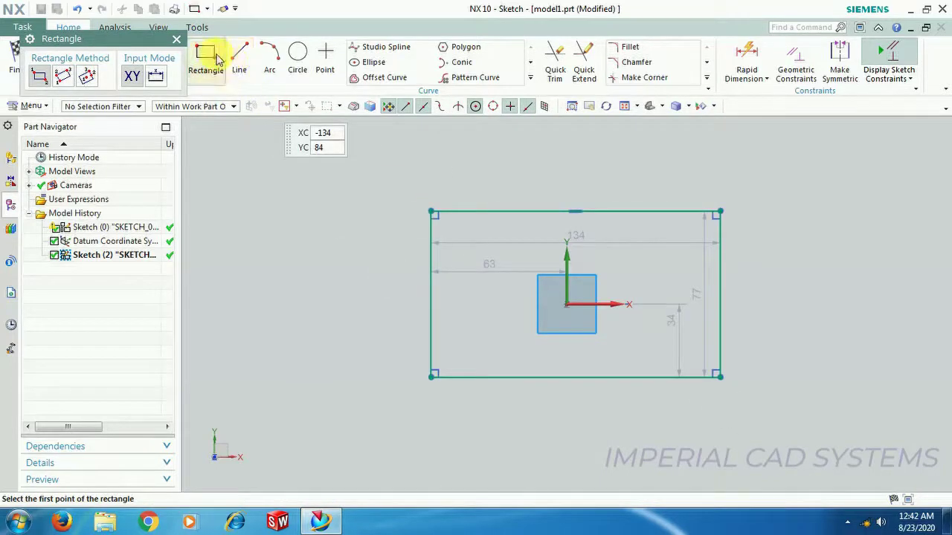
click(178, 42)
Tilt the rectangle sketch out of plane, orient the view back to the sketch, and finish the sketch.
mouse_move(612, 361)
middle_down()
mouse_move(576, 362)
mouse_move(535, 383)
mouse_move(544, 383)
middle_up()
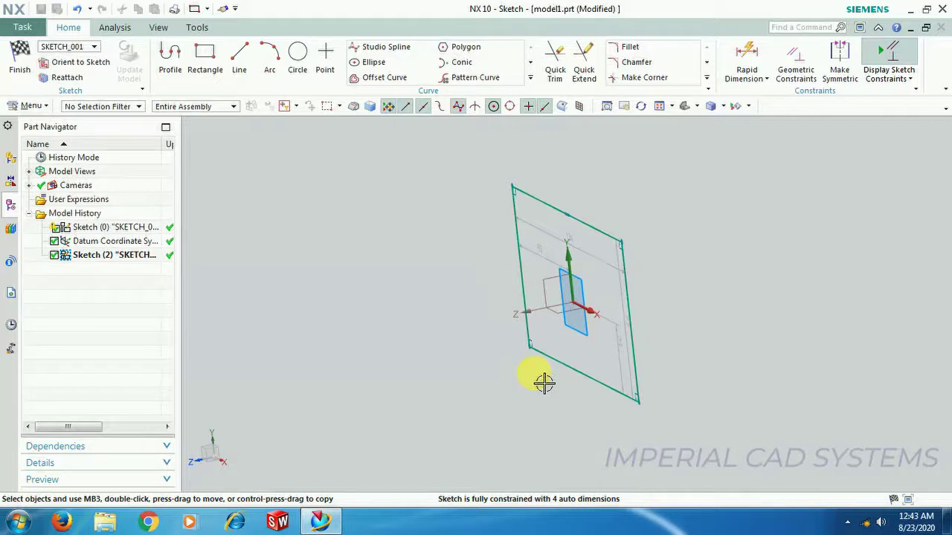
click(63, 65)
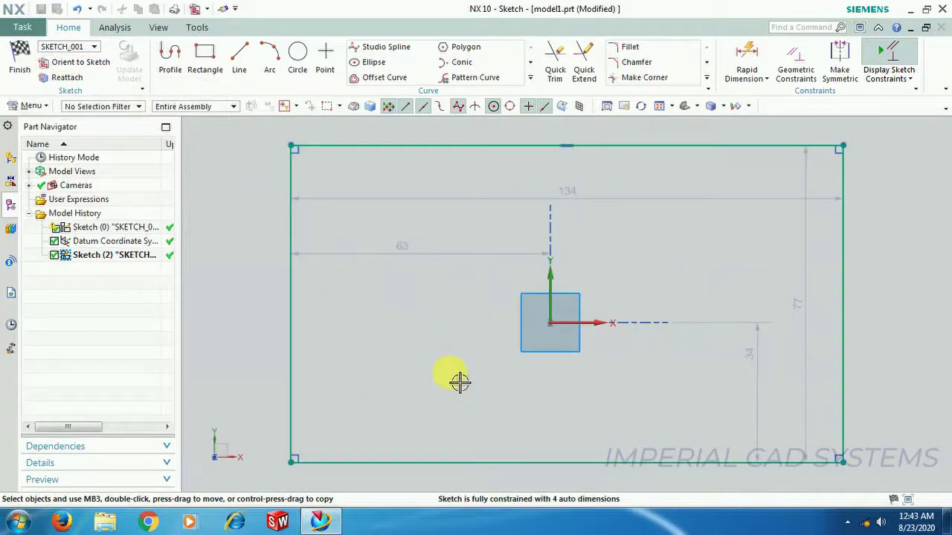
scroll(460, 381, down, 2)
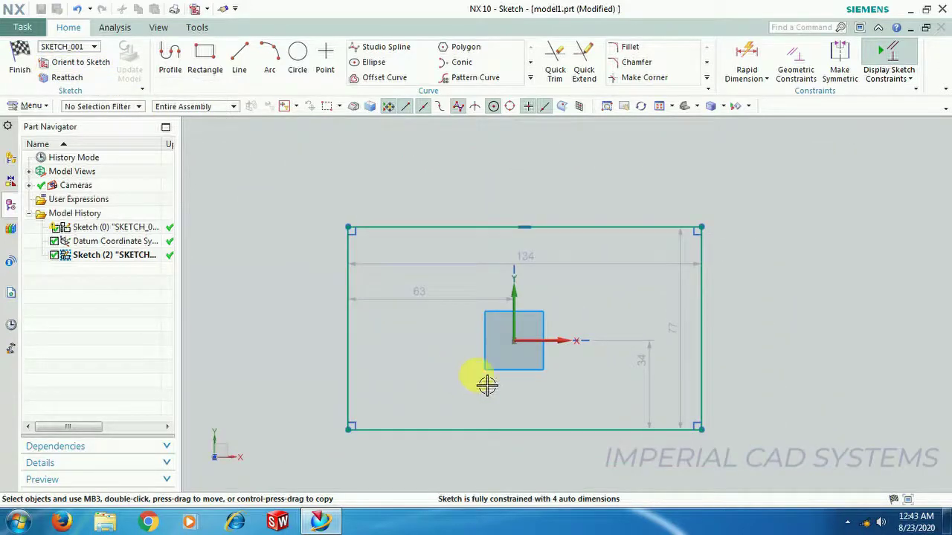
click(20, 59)
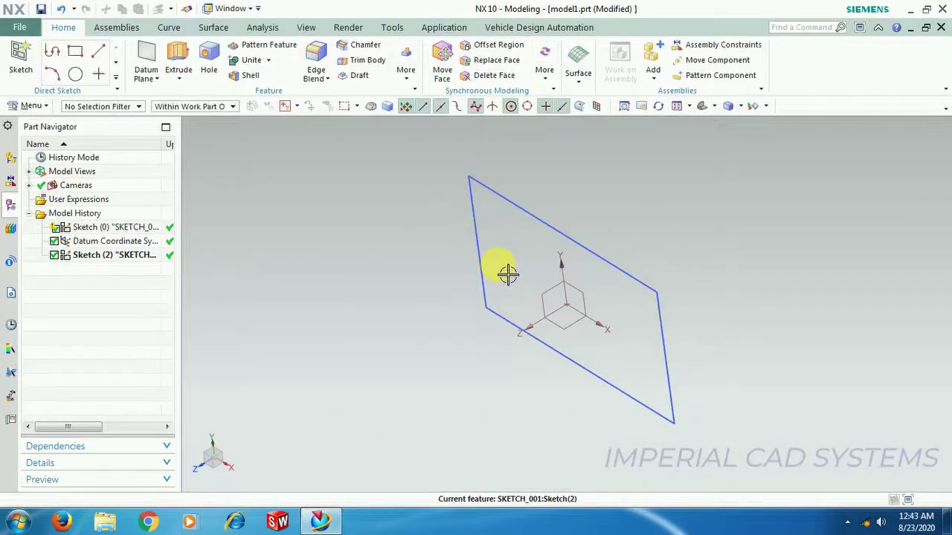
Extrude the rectangle sketch as a solid from 0 to 30 mm.
mouse_move(487, 296)
middle_down()
mouse_move(425, 310)
mouse_move(515, 269)
middle_up()
click(177, 56)
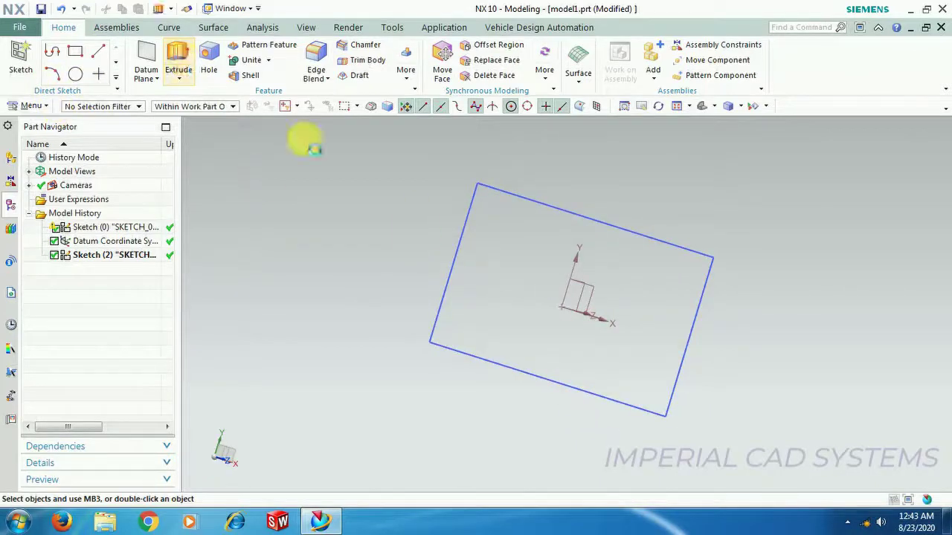
click(494, 374)
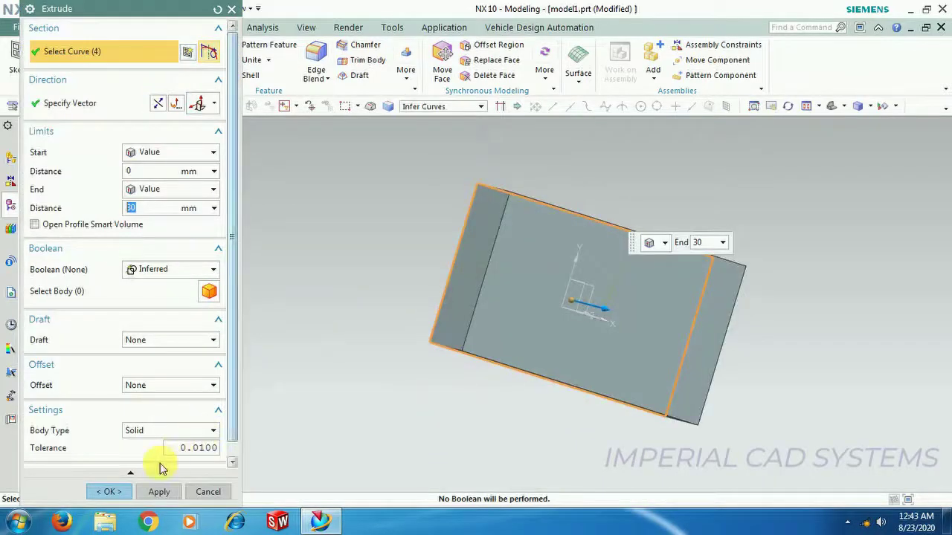
click(109, 492)
Create a sketch on the large upper face of the extruded block and open it in the Sketch Task Environment.
middle_drag(663, 478, 683, 436)
click(21, 58)
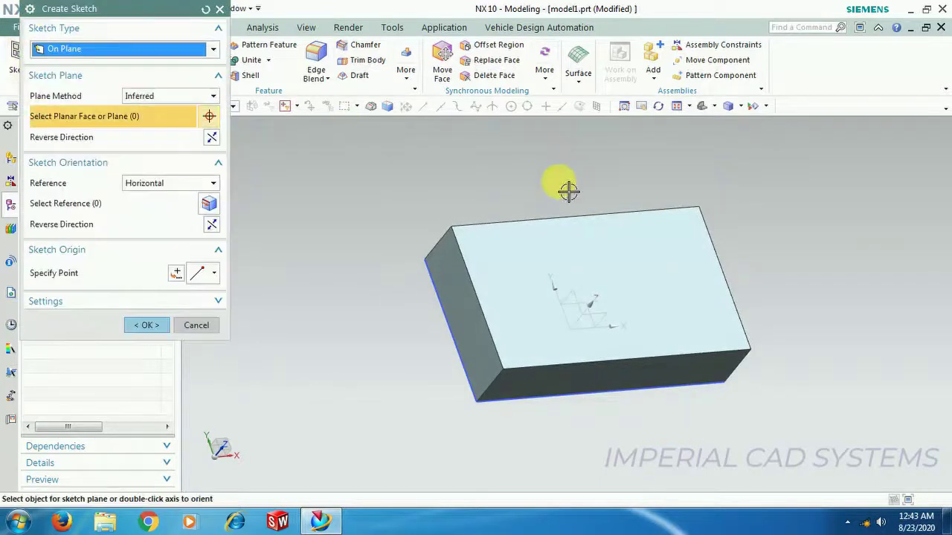
click(528, 283)
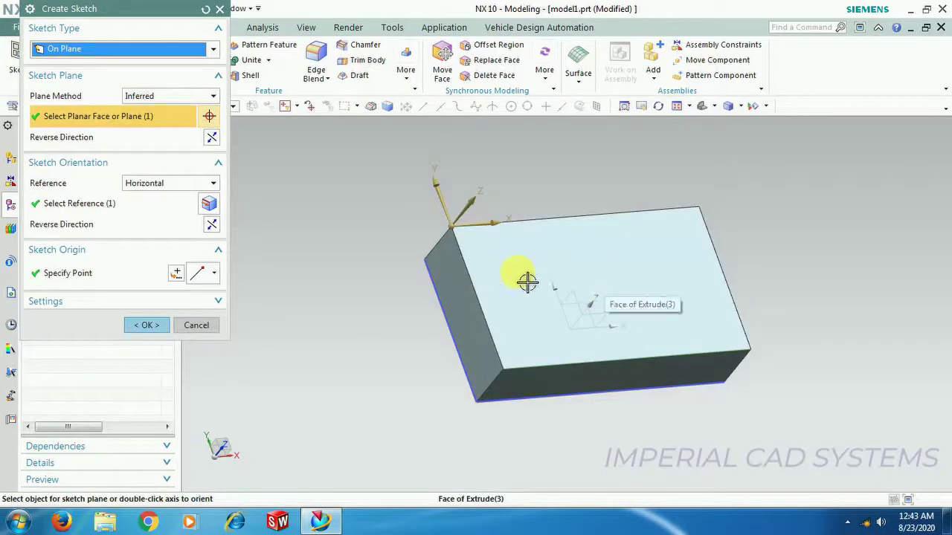
click(152, 325)
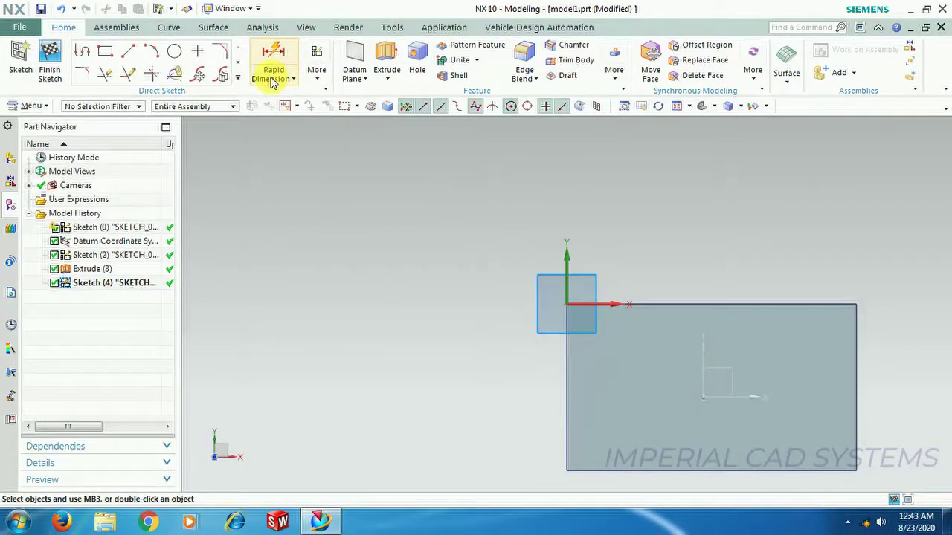
click(317, 82)
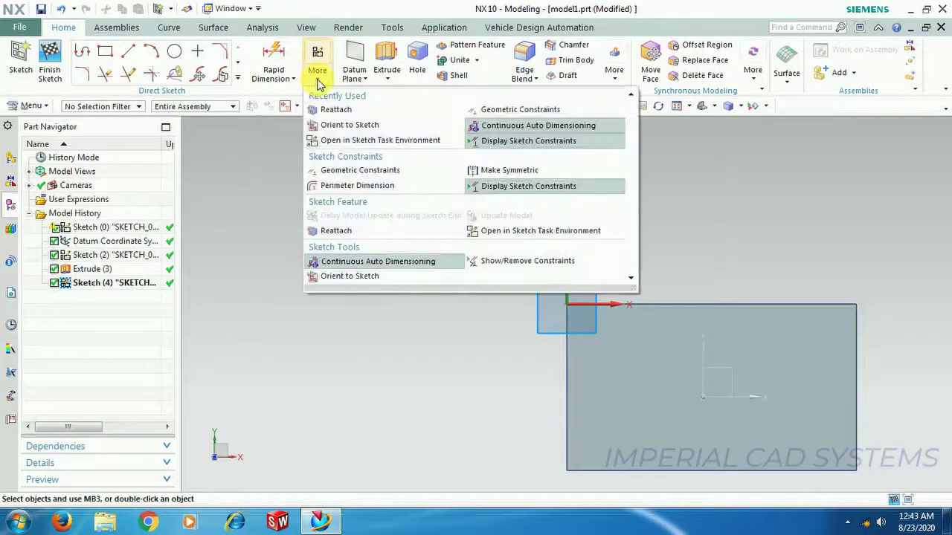
click(358, 141)
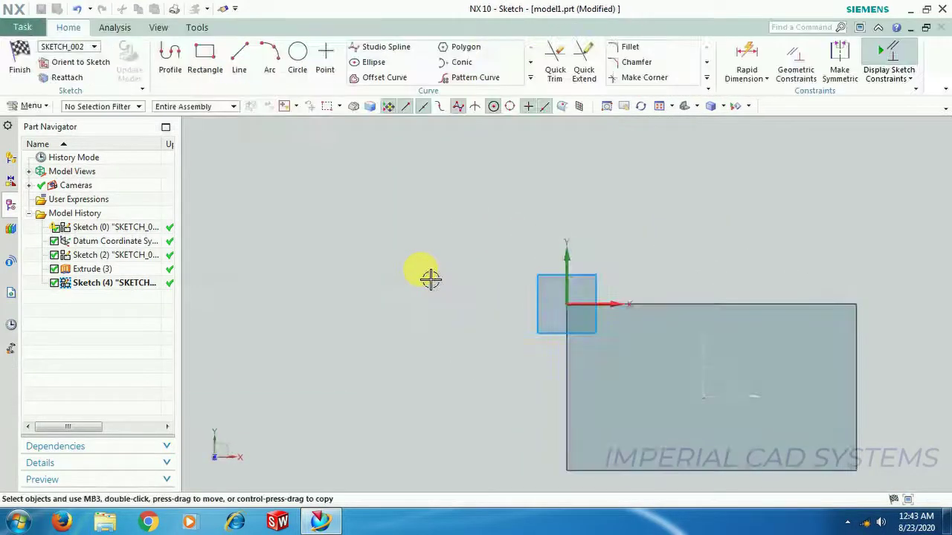
Draw a two-point rectangle about 35 mm wide and 63 mm high beside the block on its negative X side and finish the sketch.
click(205, 55)
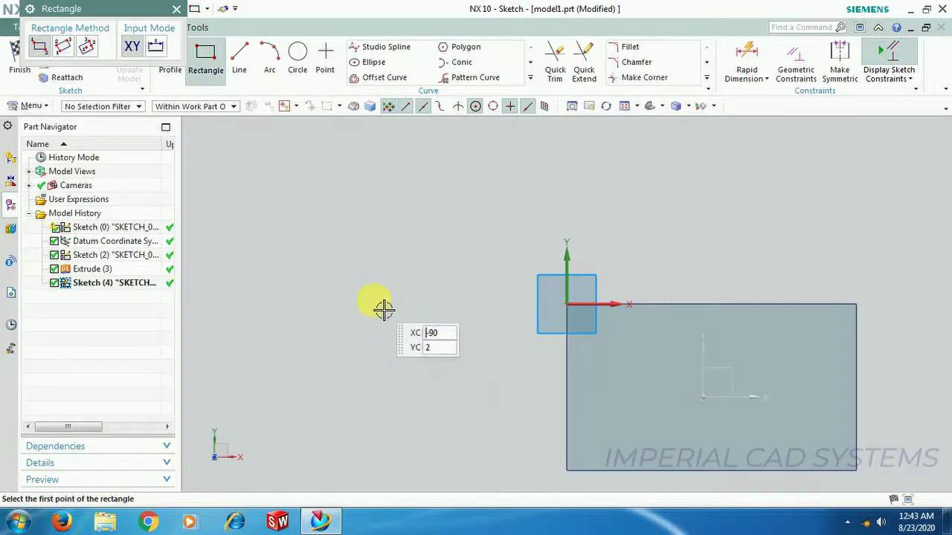
click(372, 296)
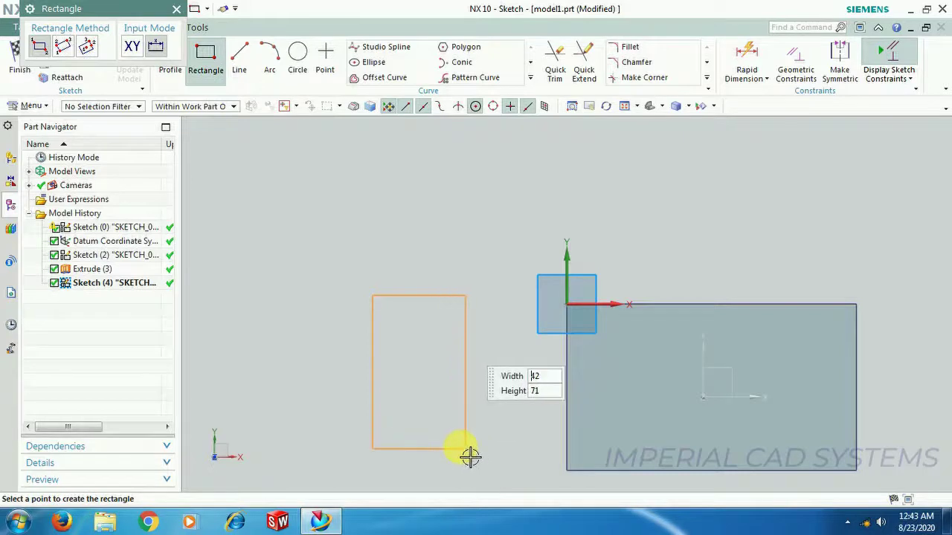
click(456, 441)
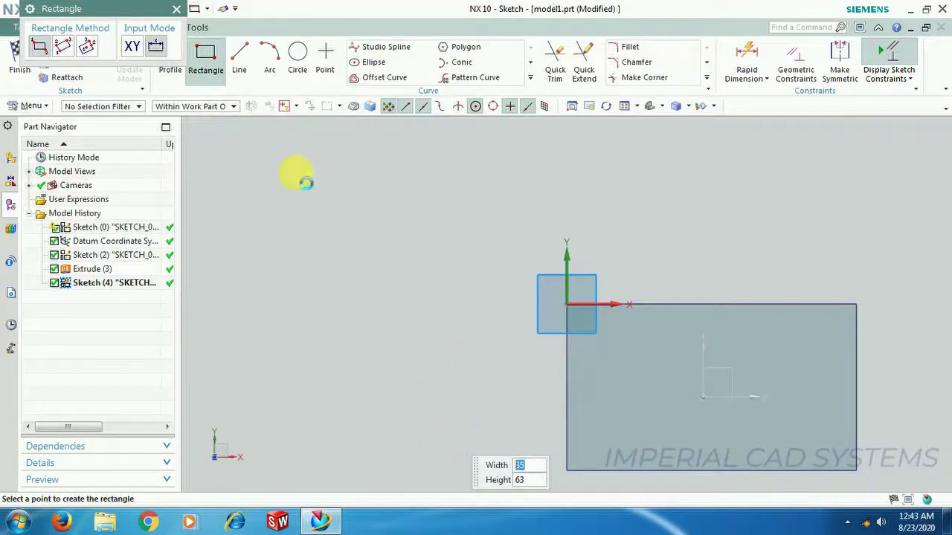
click(177, 10)
click(20, 59)
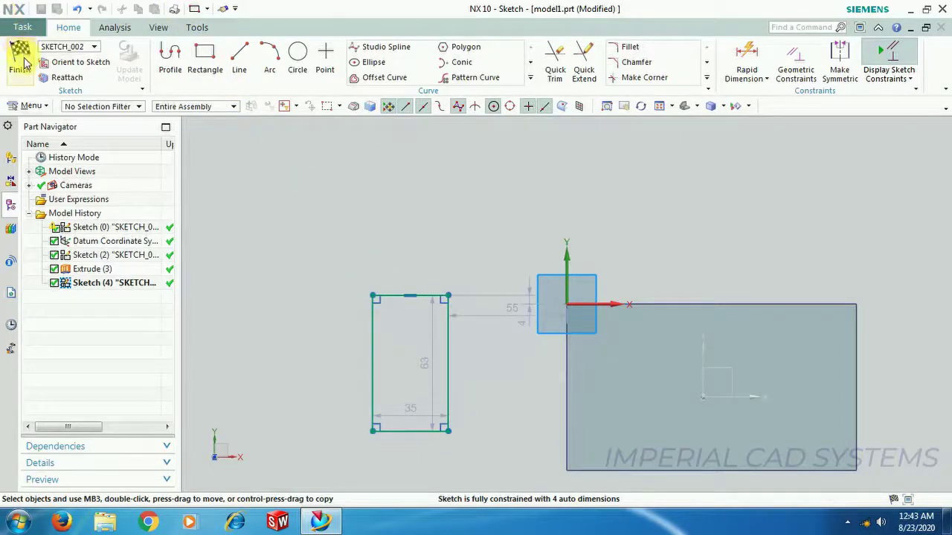
middle_drag(420, 305, 416, 256)
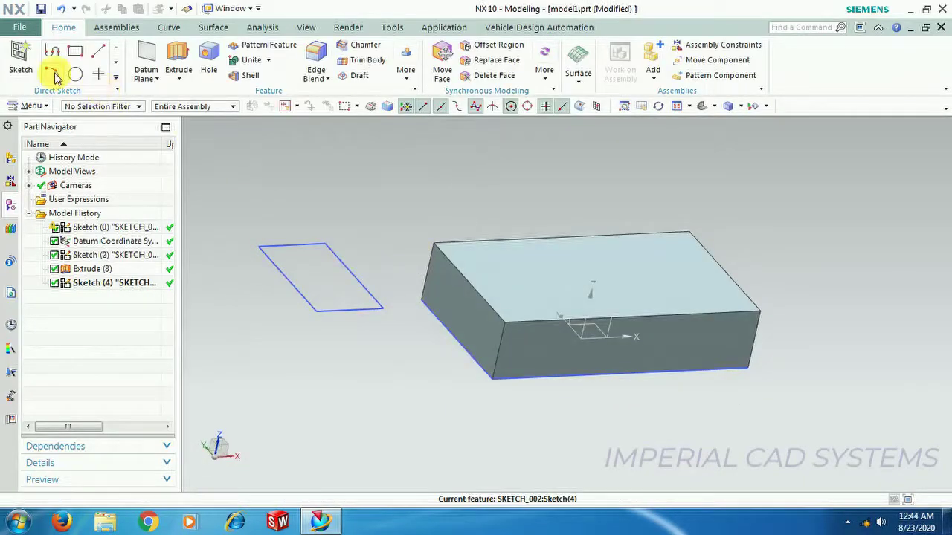
Extrude the rectangle beside the large block from 0 to 30 mm in the reversed direction as a solid.
click(179, 58)
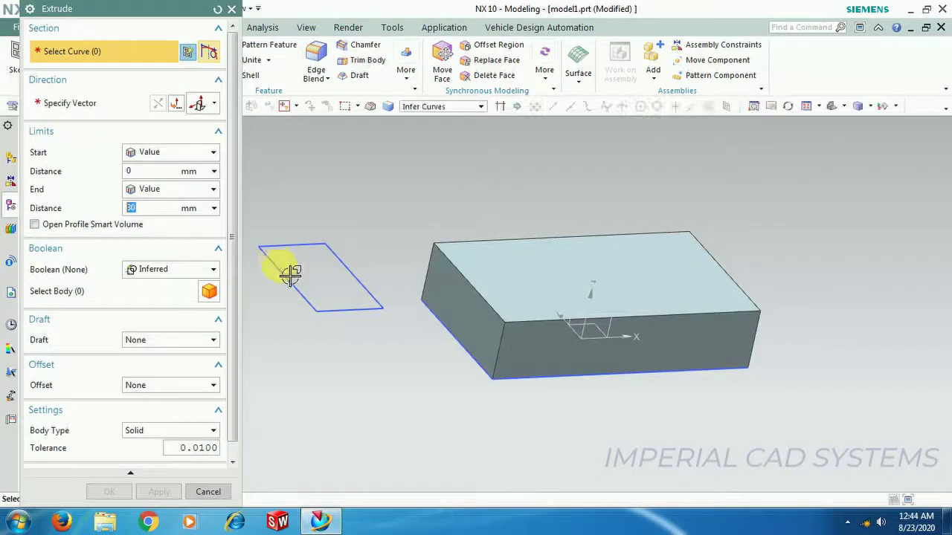
click(293, 281)
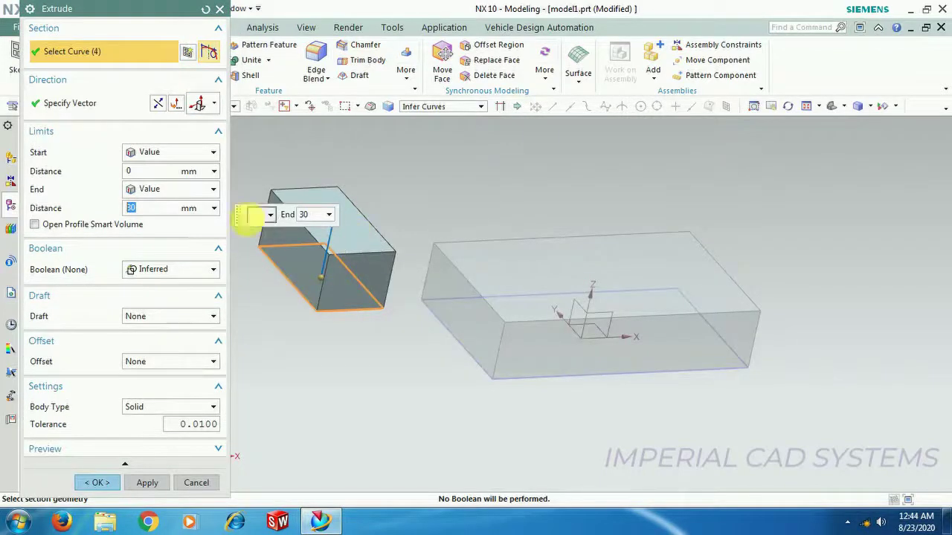
click(157, 103)
click(97, 483)
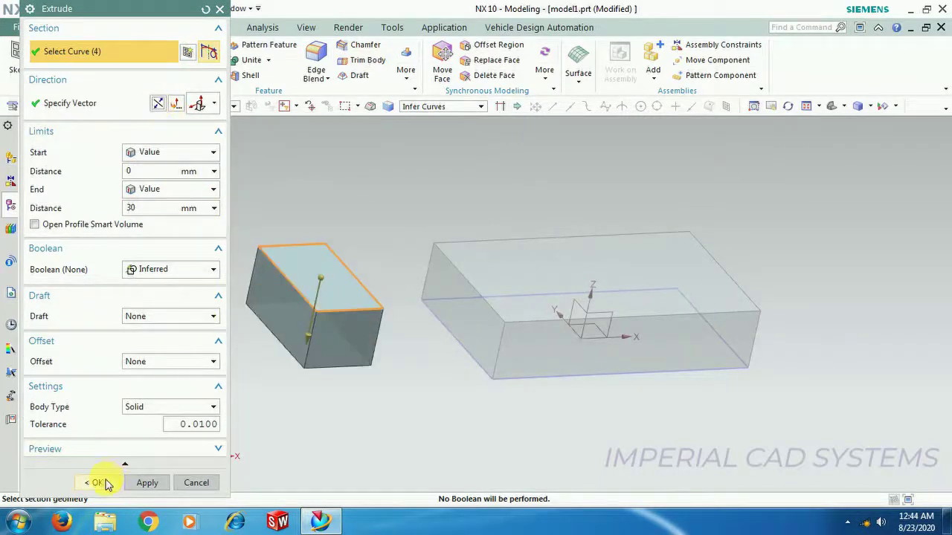
mouse_move(376, 361)
middle_down()
mouse_move(354, 419)
mouse_move(349, 365)
mouse_move(369, 383)
mouse_move(395, 368)
mouse_move(360, 368)
middle_up()
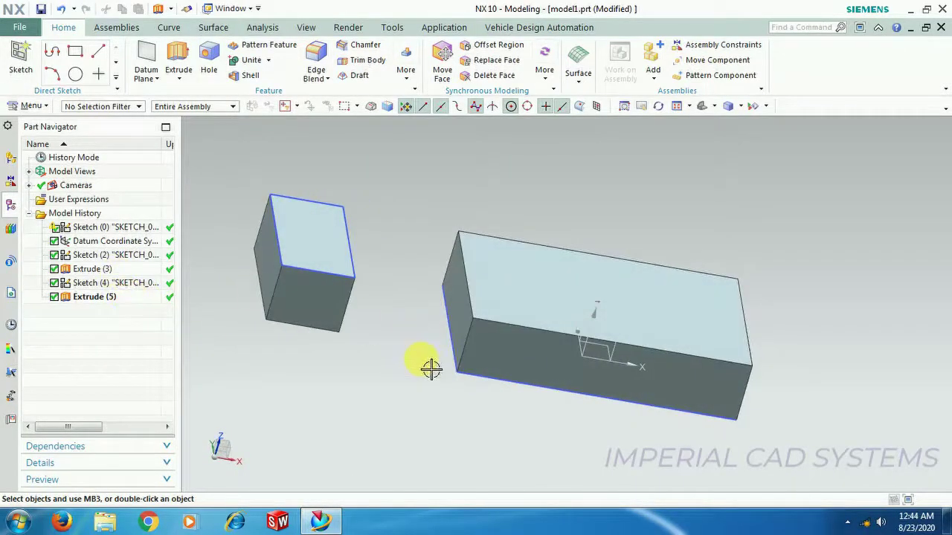
Reopen the large block's base rectangle sketch for editing and switch it to the Sketch Task Environment.
double_click(126, 259)
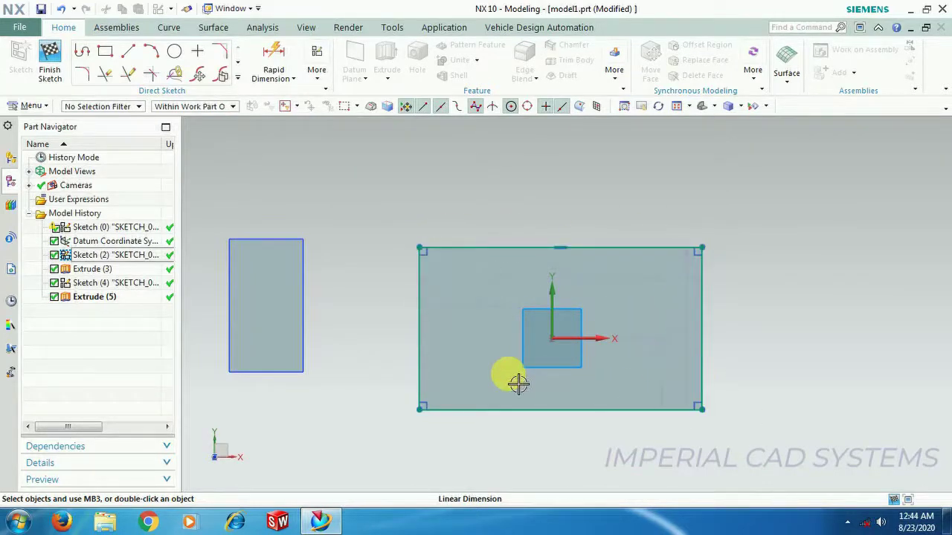
click(472, 369)
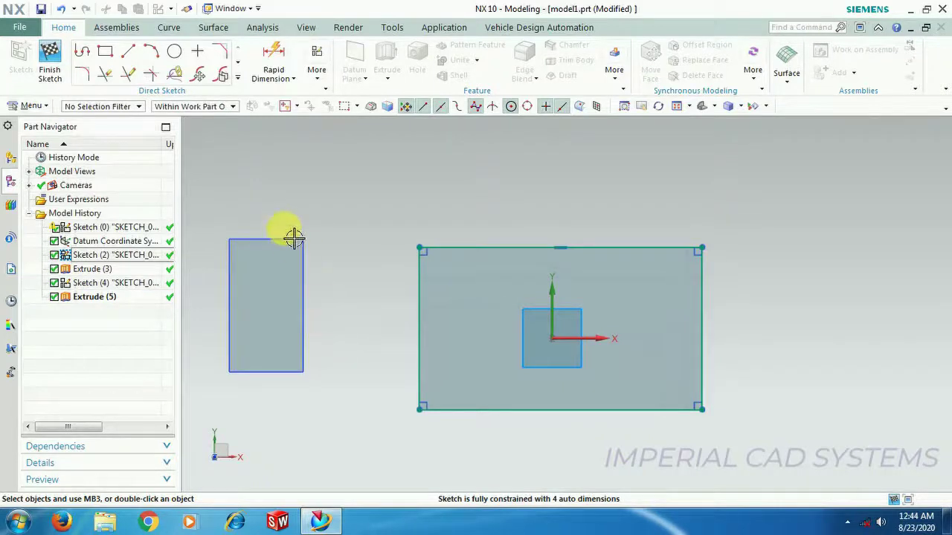
click(318, 74)
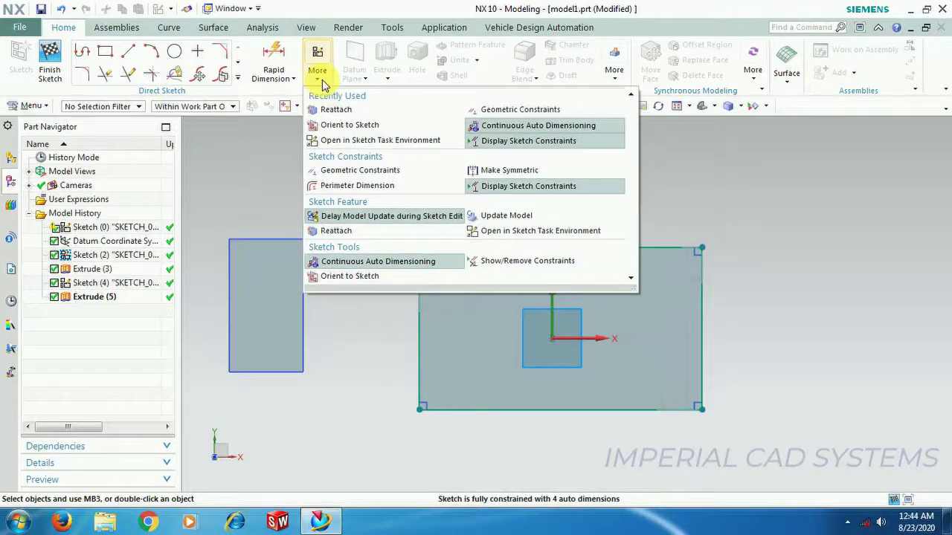
click(381, 140)
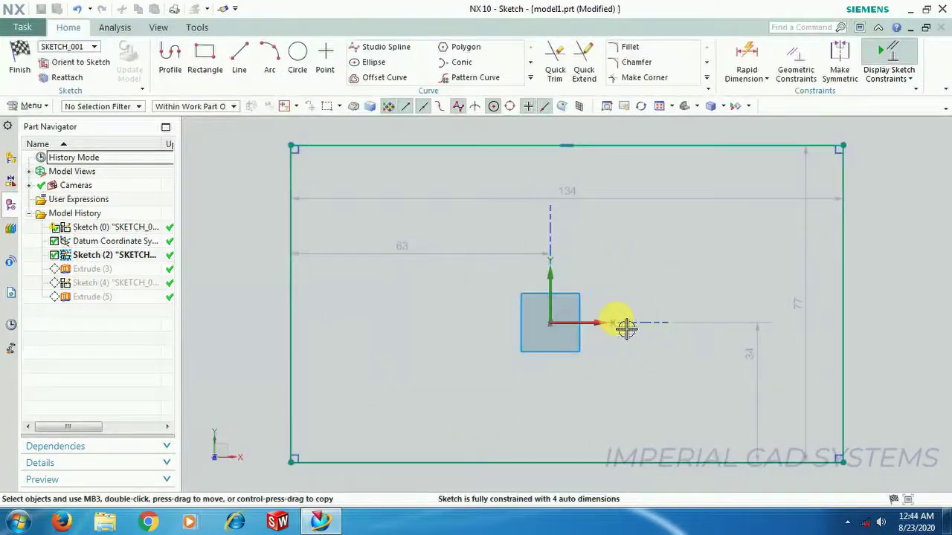
Resize the base rectangle freehand to about 129 mm wide and 93 mm high and finish the sketch.
scroll(631, 356, down, 5)
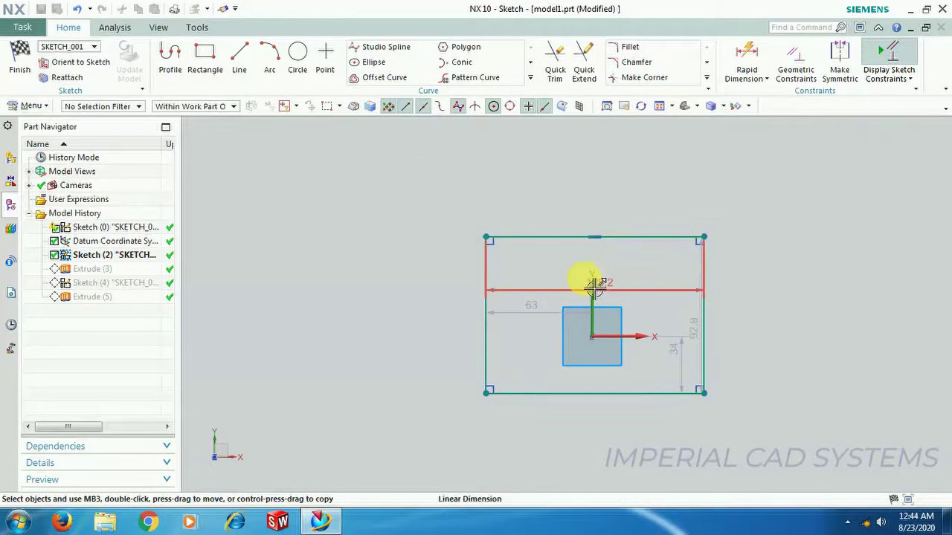
click(19, 60)
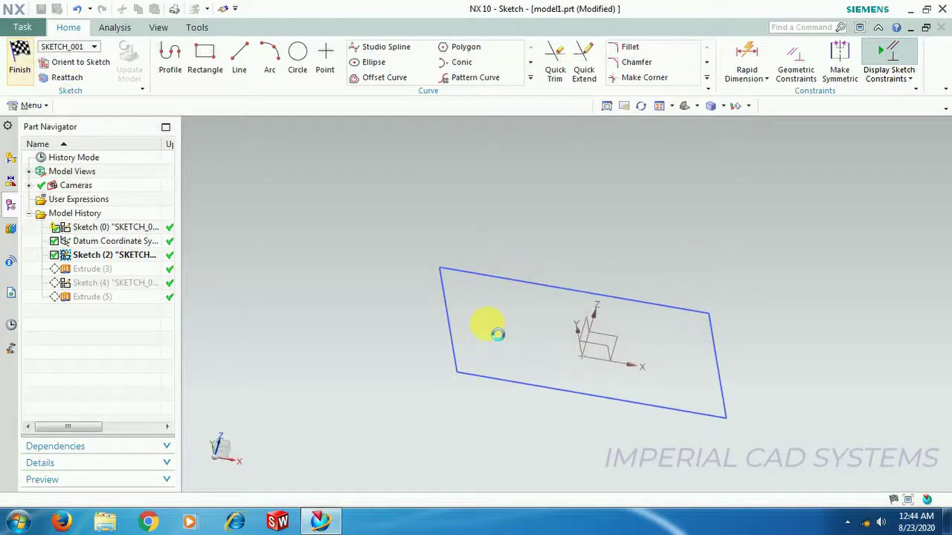
middle_drag(413, 389, 412, 405)
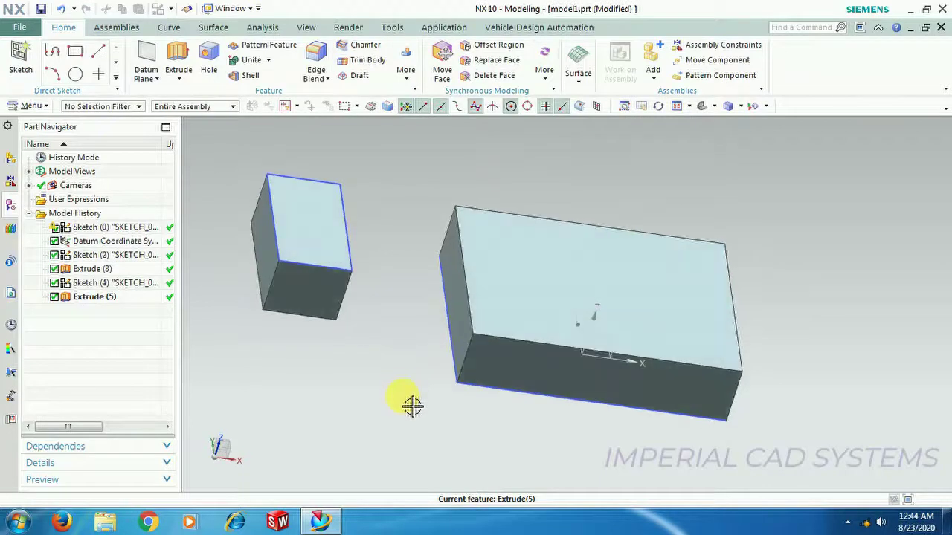
Open the large block's base sketch in the Sketch Task Environment from direct sketching and finish it.
double_click(93, 256)
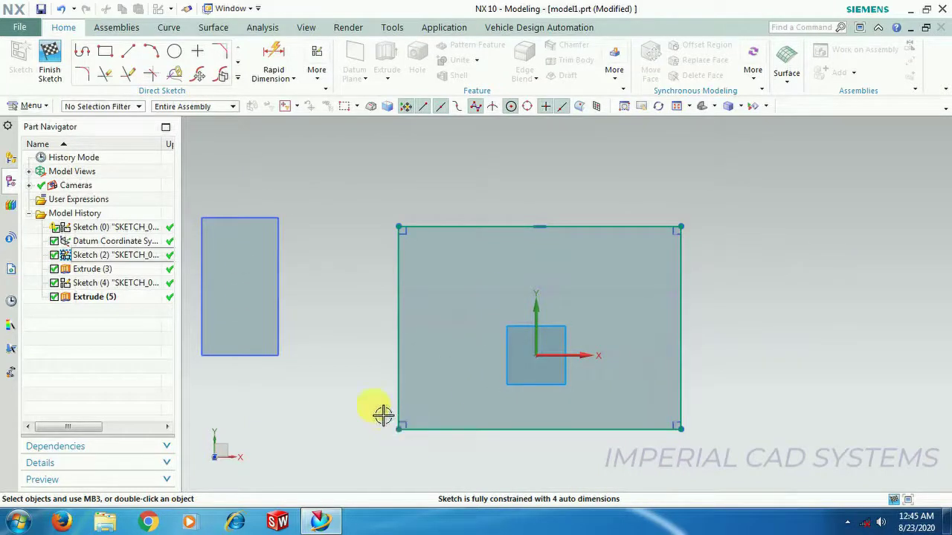
click(315, 80)
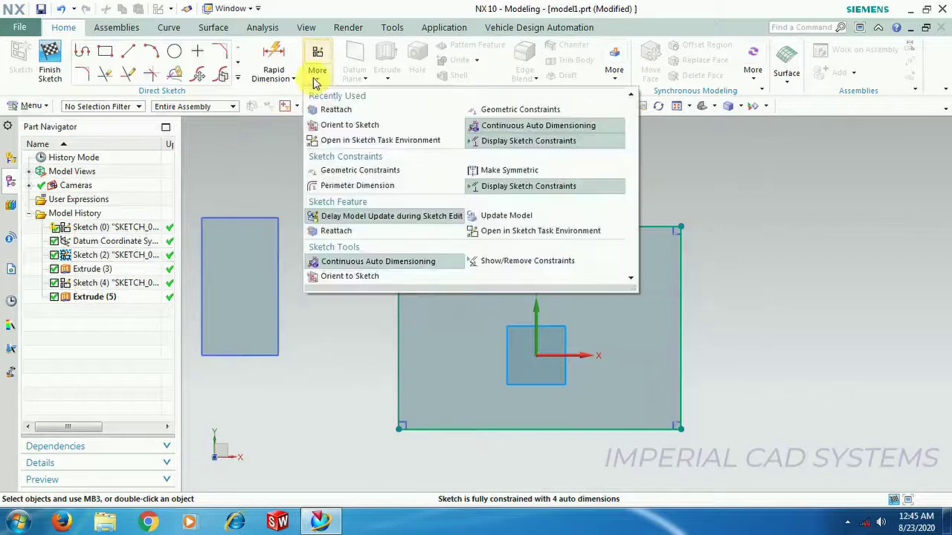
click(347, 142)
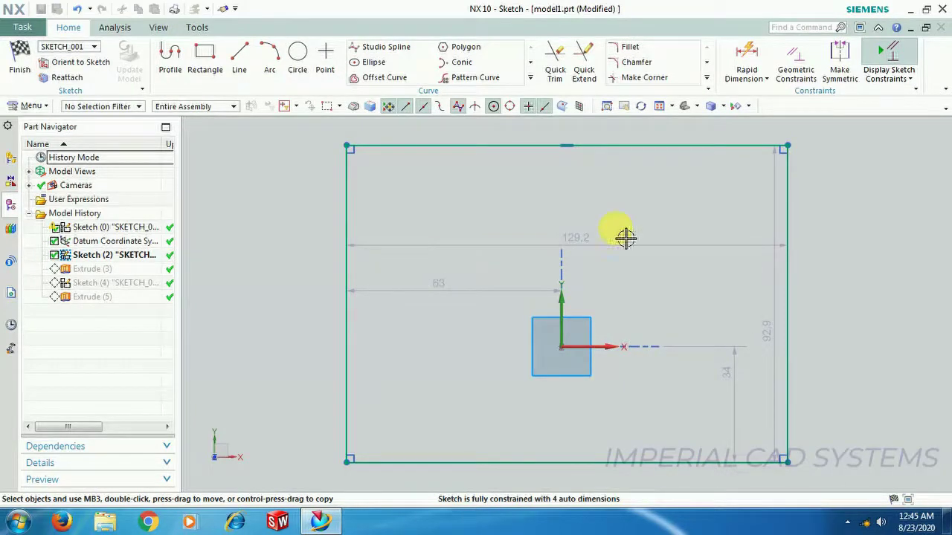
click(20, 59)
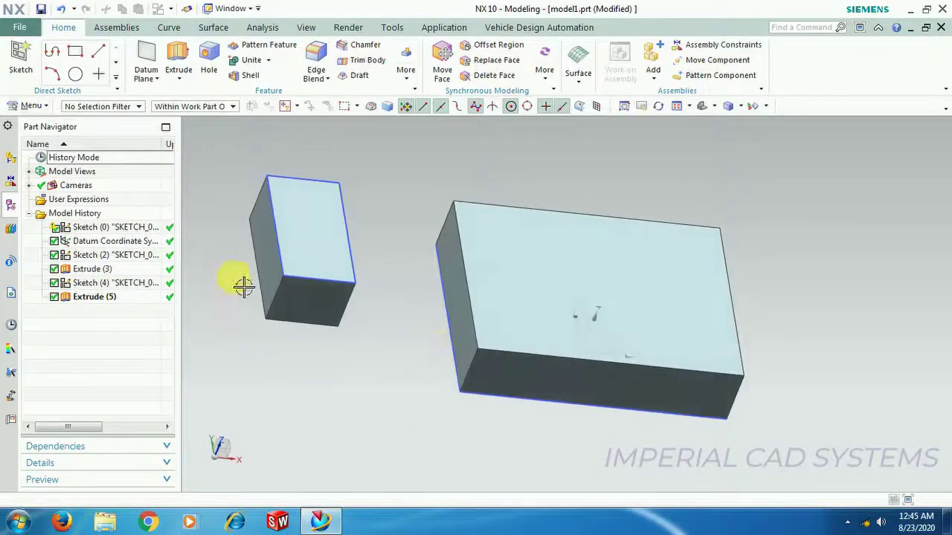
Open the large block's base sketch using Edit with Rollback and finish the sketch.
right_click(93, 257)
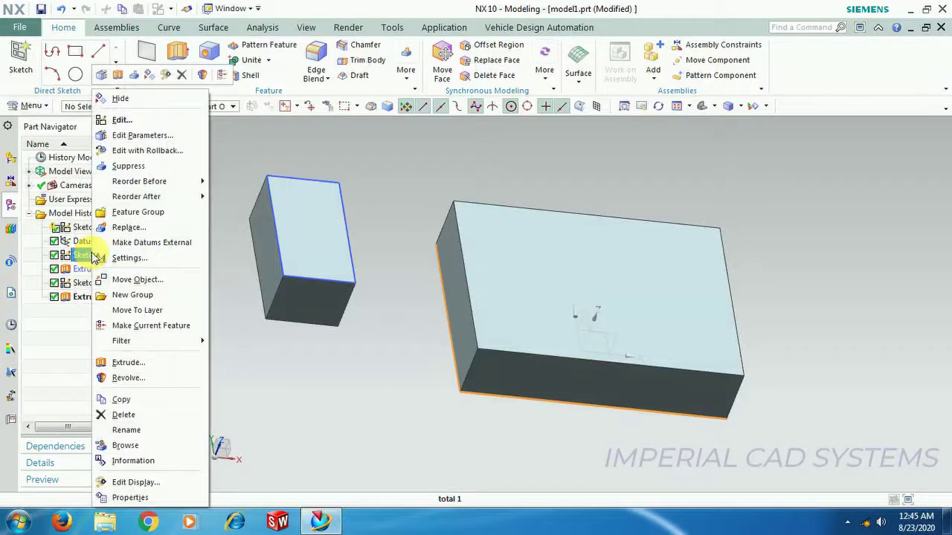
click(145, 151)
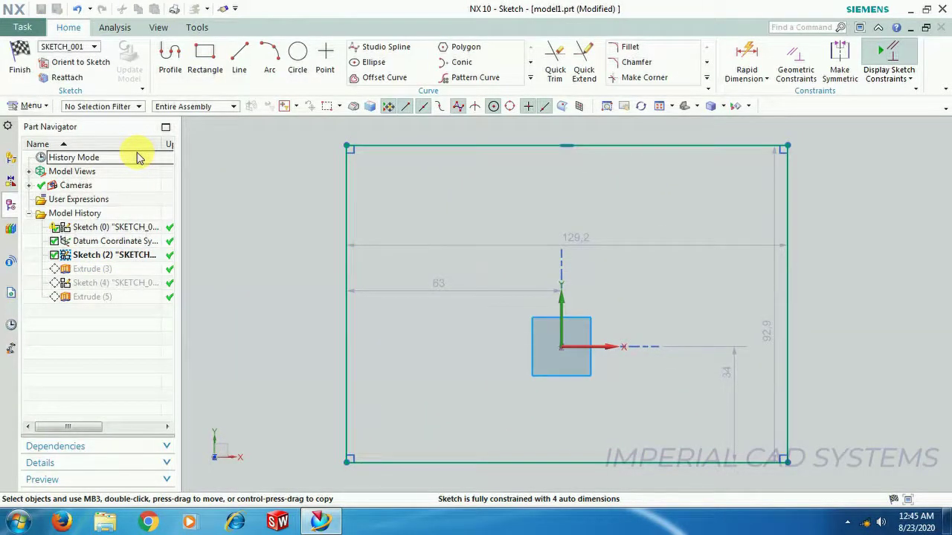
click(18, 70)
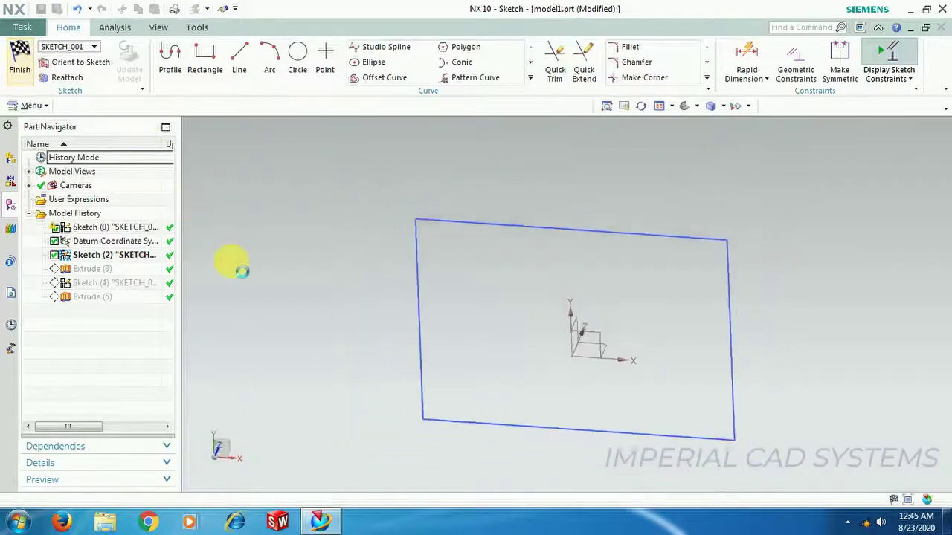
Edit the large block's base sketch with rollback, pull its upper corner inward to about 83 mm high, and finish the sketch.
click(104, 256)
right_click(103, 259)
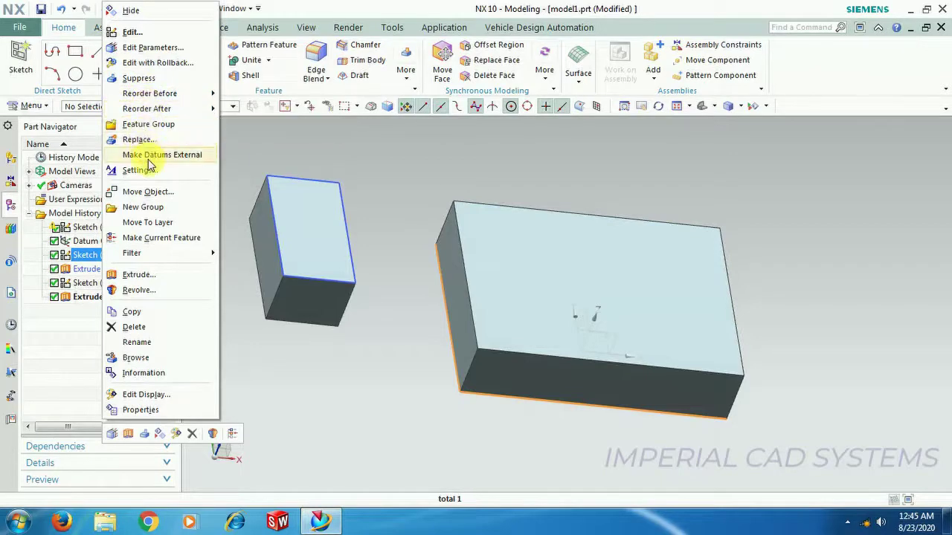
click(152, 64)
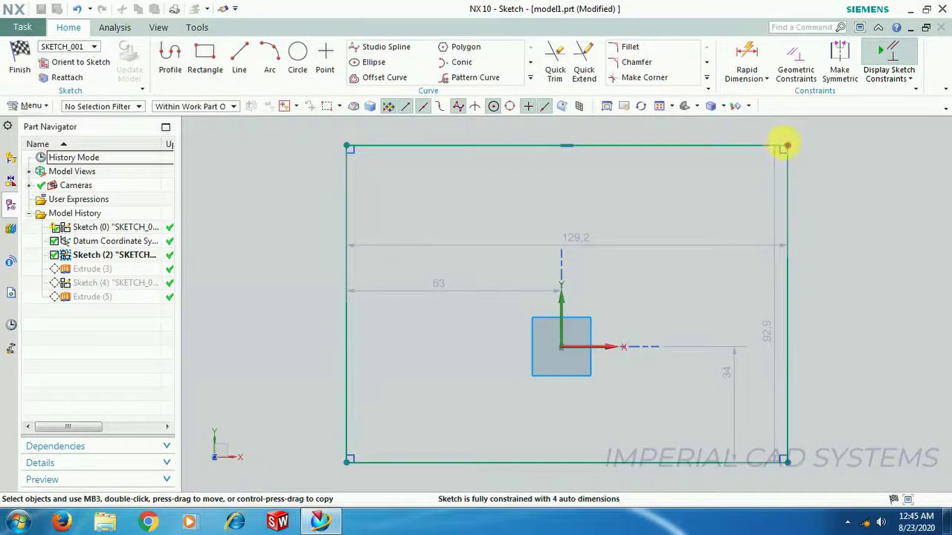
drag(786, 147, 772, 191)
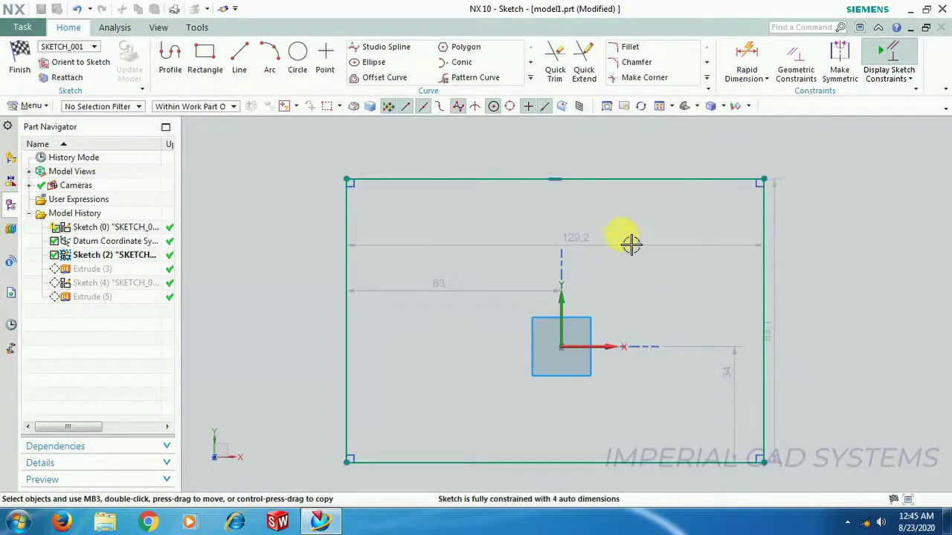
click(20, 64)
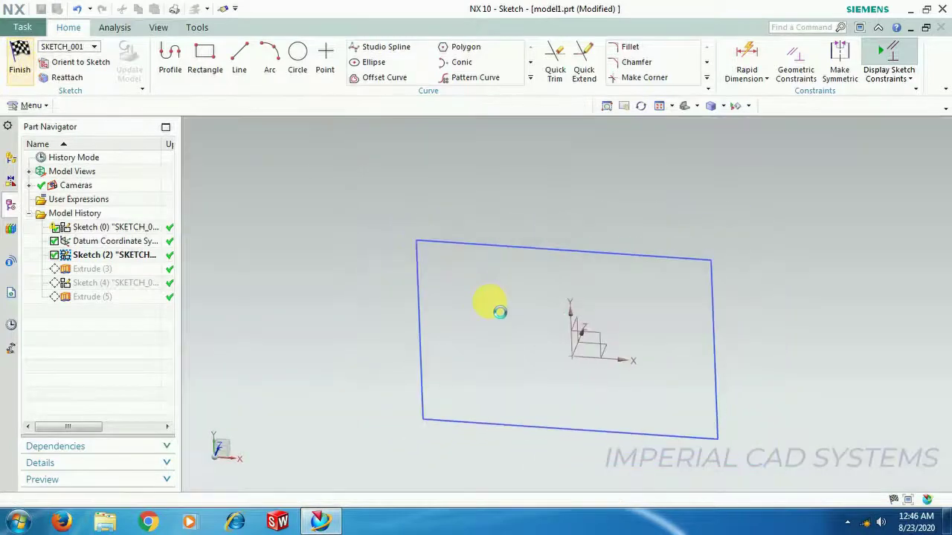
Create a direct sketch on the large block's upper face with an inferred plane and horizontal reference.
mouse_move(418, 401)
middle_down()
mouse_move(436, 385)
mouse_move(416, 407)
mouse_move(421, 399)
middle_up()
click(21, 49)
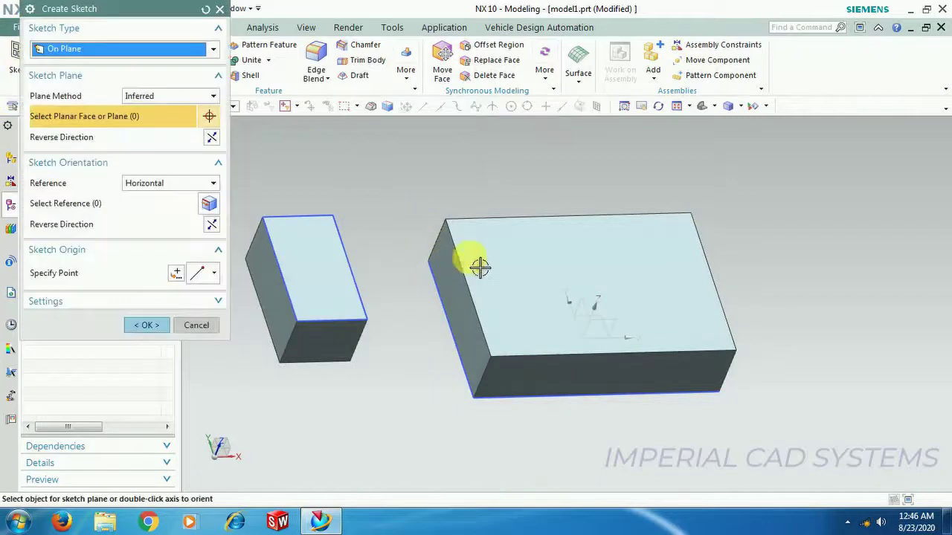
click(507, 272)
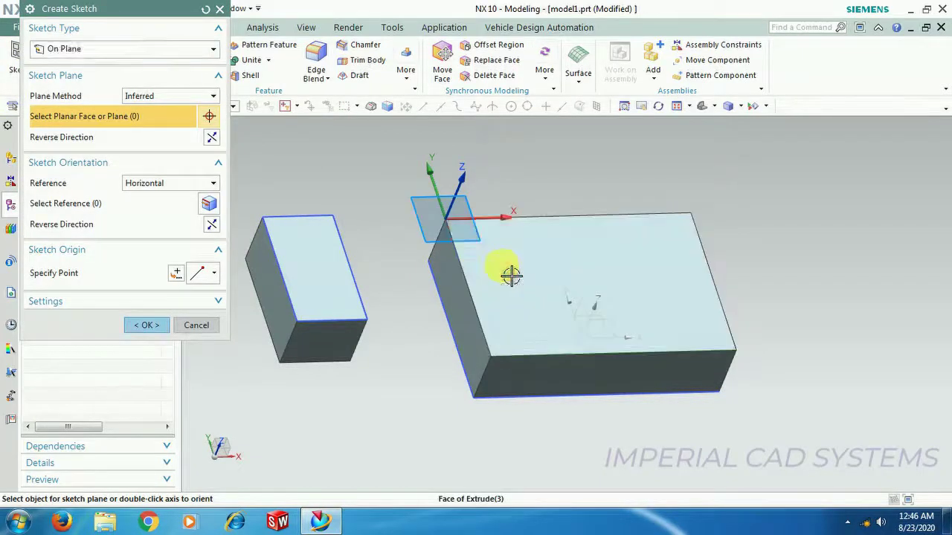
click(153, 327)
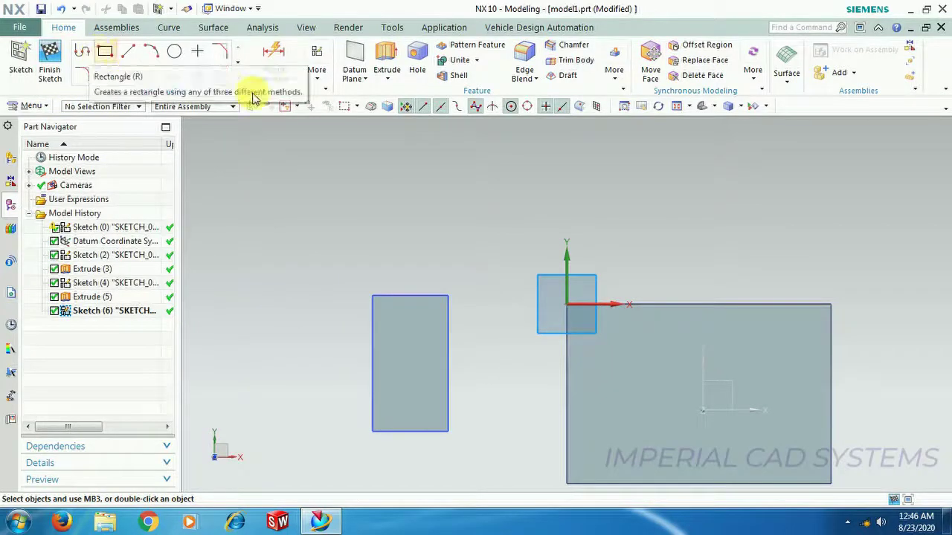
Draw a two-point rectangle about 19 mm wide and 42 mm high on the large block's upper face and finish the sketch.
click(103, 56)
click(636, 347)
click(677, 437)
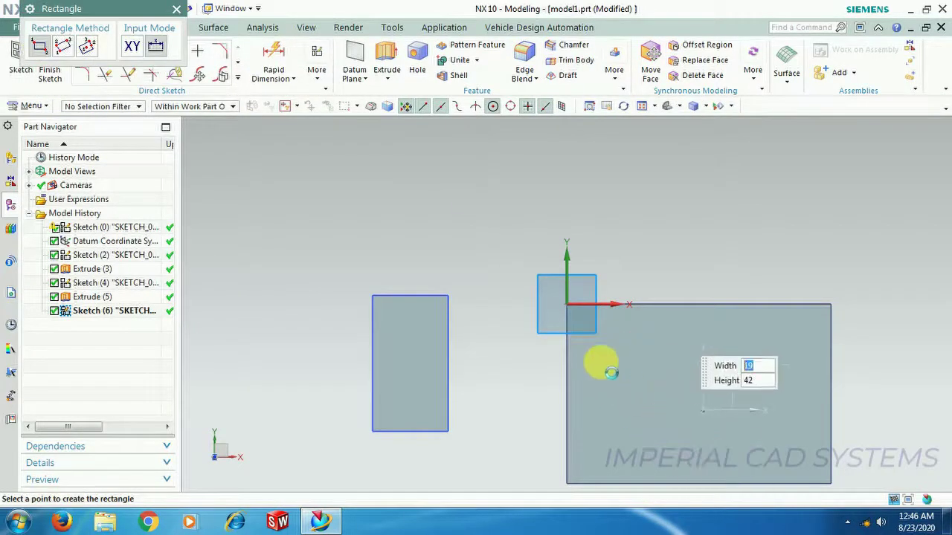
click(178, 10)
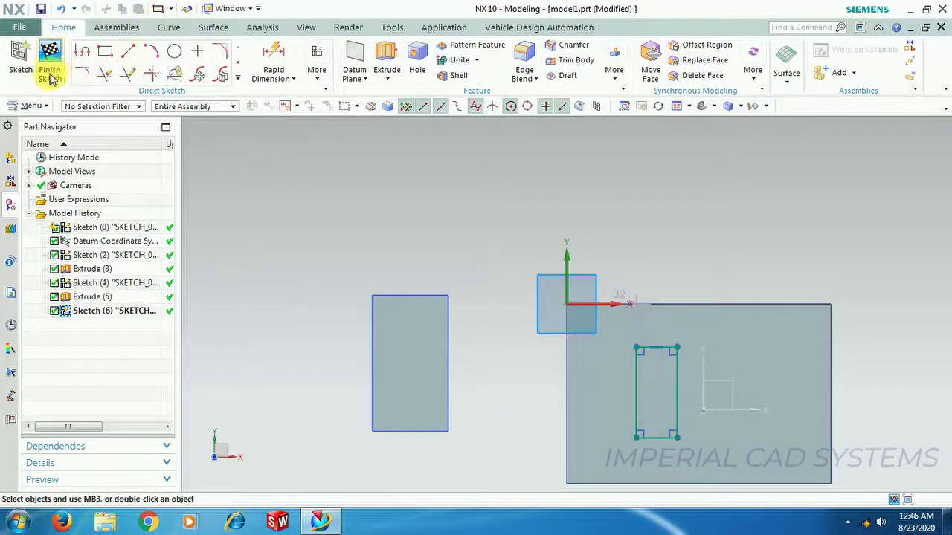
click(50, 56)
mouse_move(588, 442)
middle_down()
mouse_move(623, 396)
mouse_move(617, 389)
mouse_move(665, 404)
middle_up()
scroll(748, 448, down, 2)
middle_drag(752, 462, 744, 441)
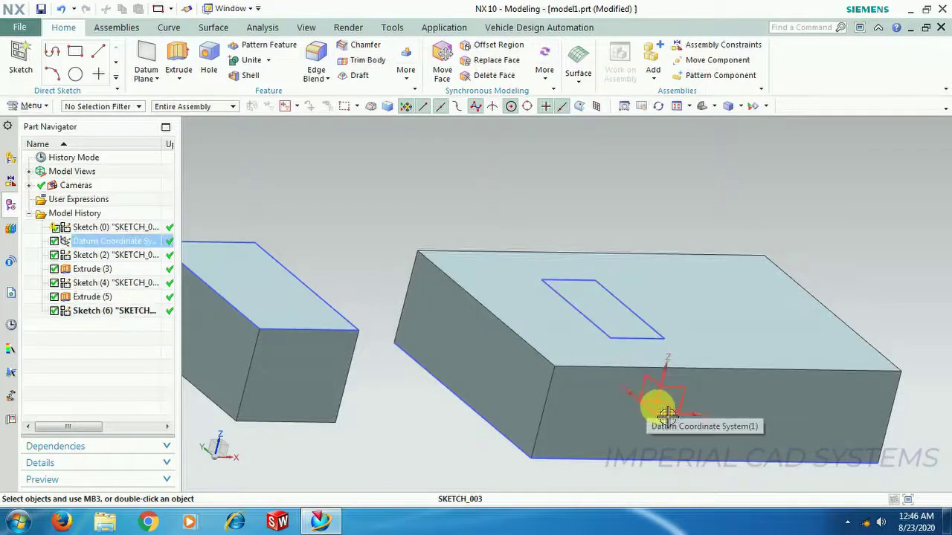
middle_drag(679, 421, 612, 395)
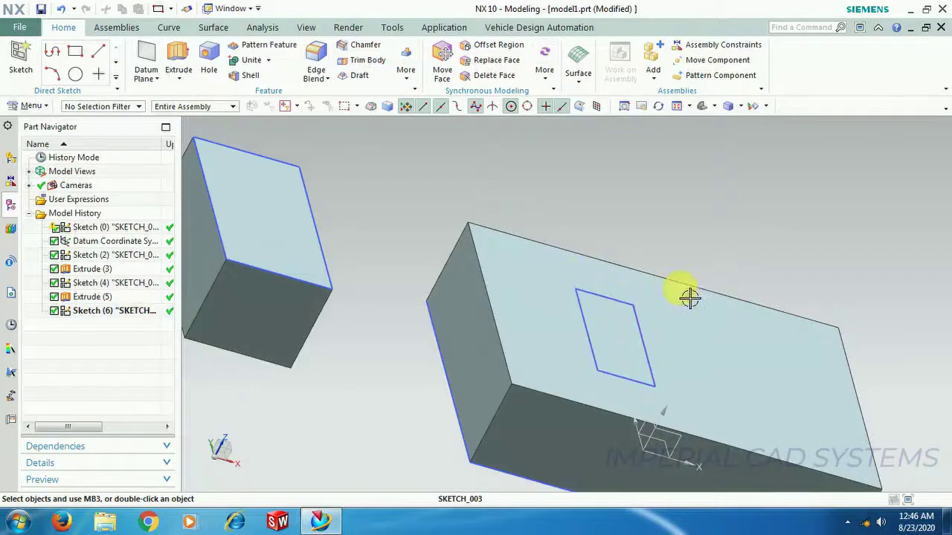
click(641, 222)
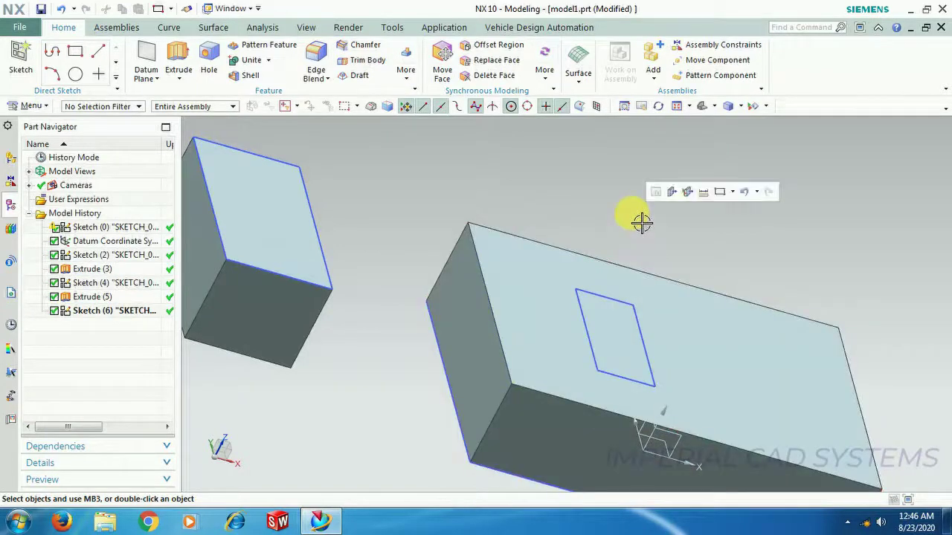
Reopen the small rectangle sketch on the large block's upper face and open it in the Sketch Task Environment.
click(141, 312)
double_click(149, 313)
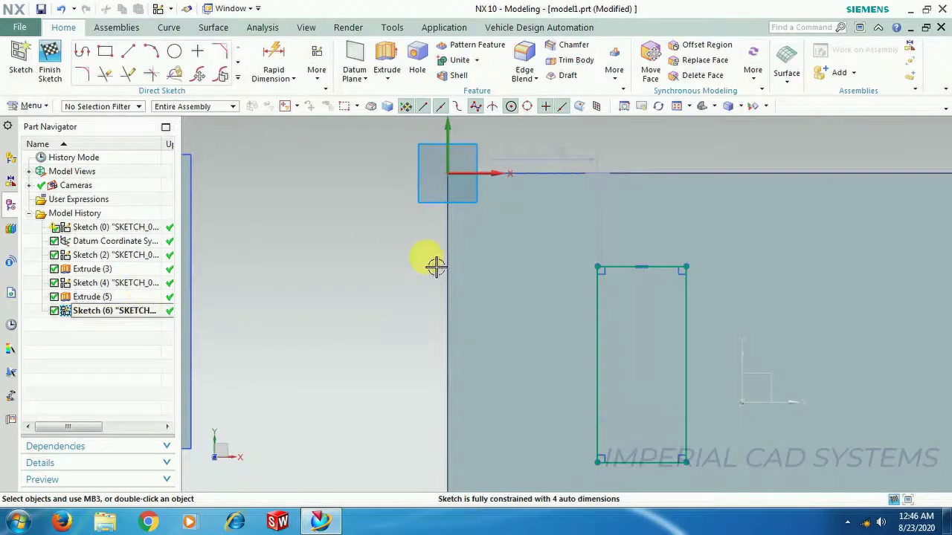
click(316, 80)
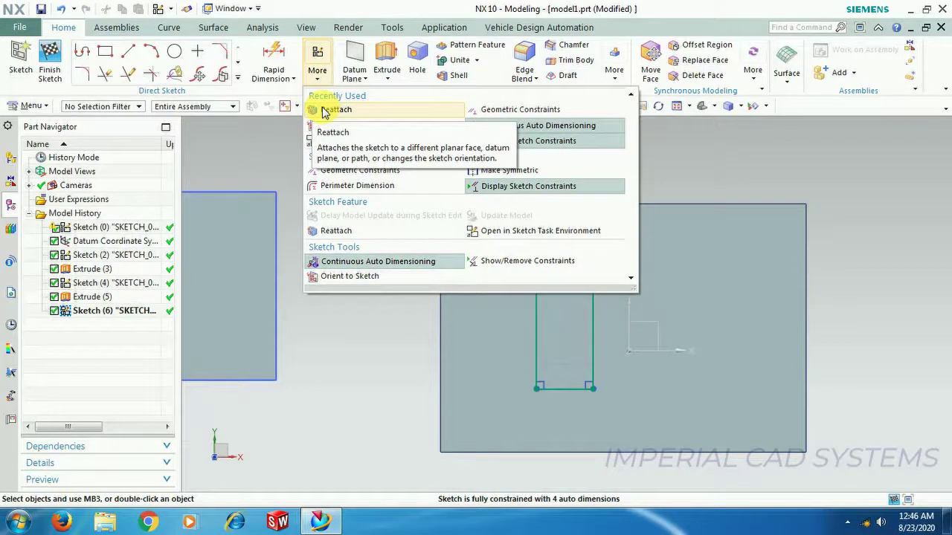
click(242, 154)
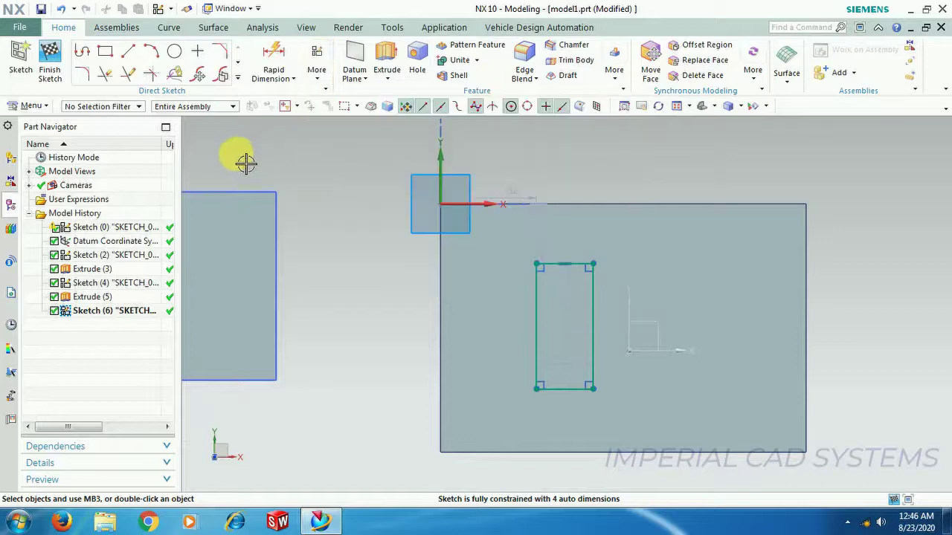
click(317, 74)
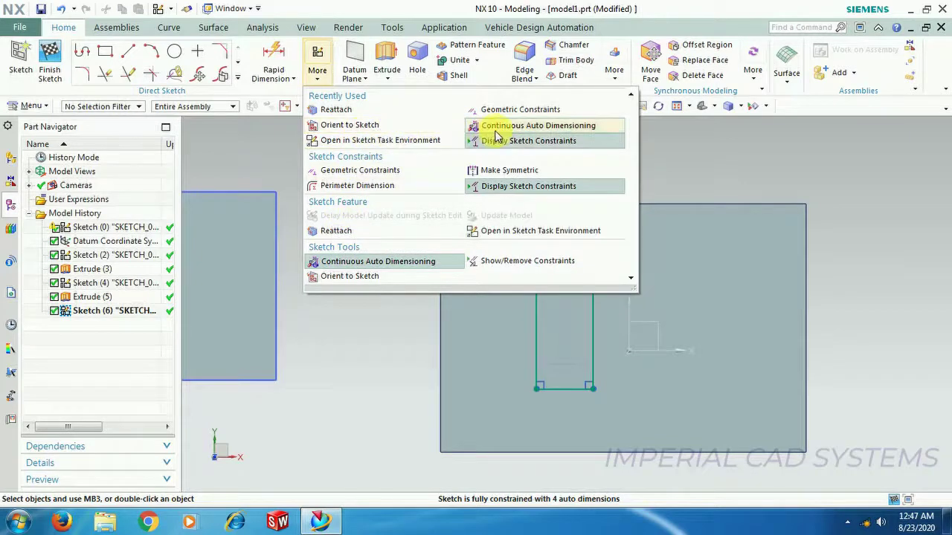
click(426, 141)
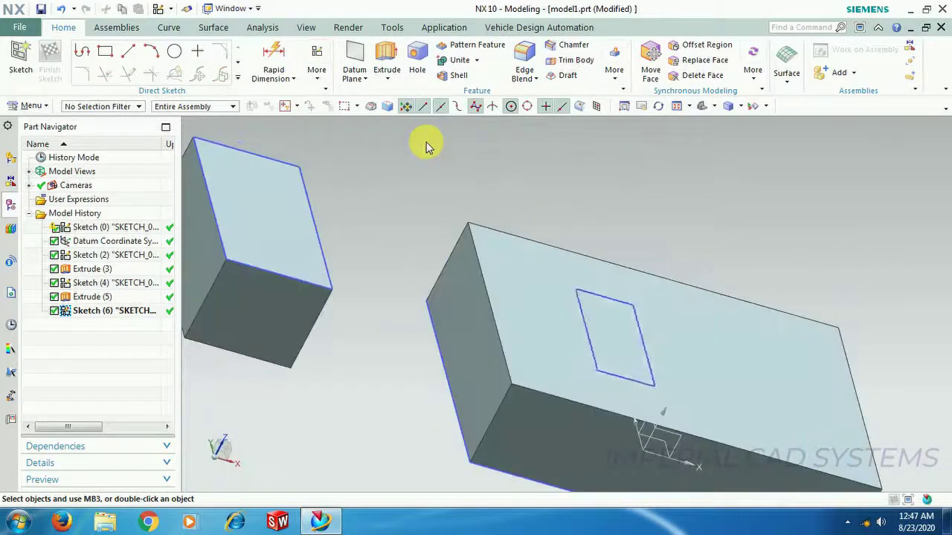
Reattach the small rectangle sketch from the large block's upper face to the XY plane of the datum coordinate system.
scroll(274, 285, up, 2)
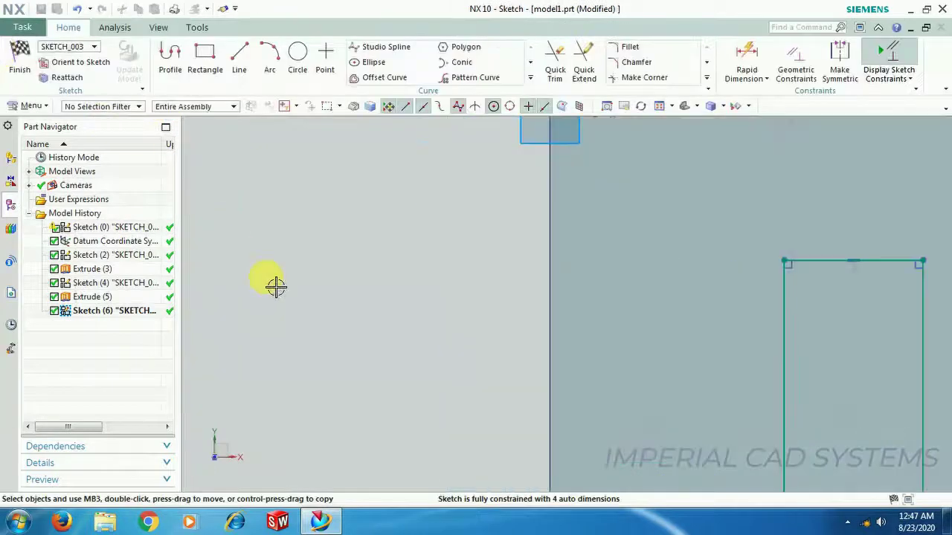
scroll(275, 286, down, 3)
scroll(276, 287, down, 1)
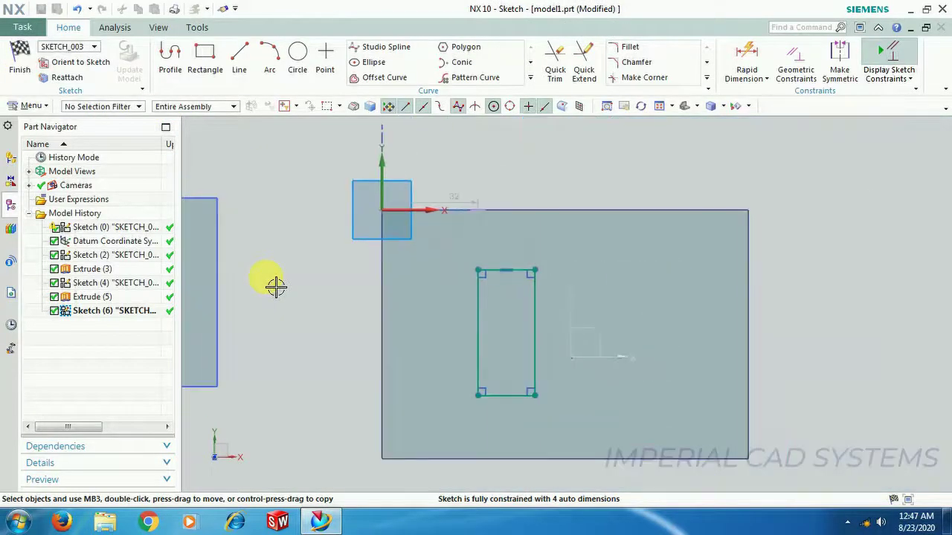
click(70, 80)
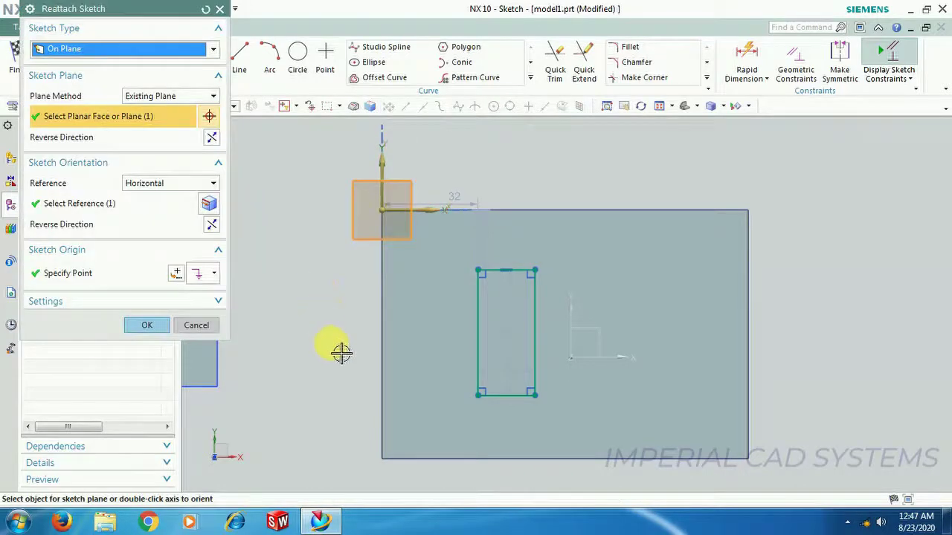
middle_drag(347, 349, 353, 302)
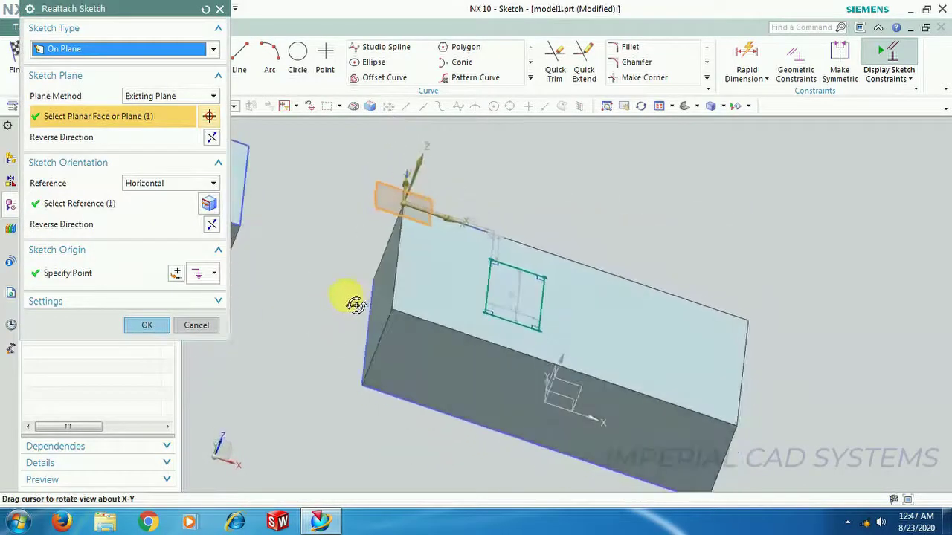
click(563, 395)
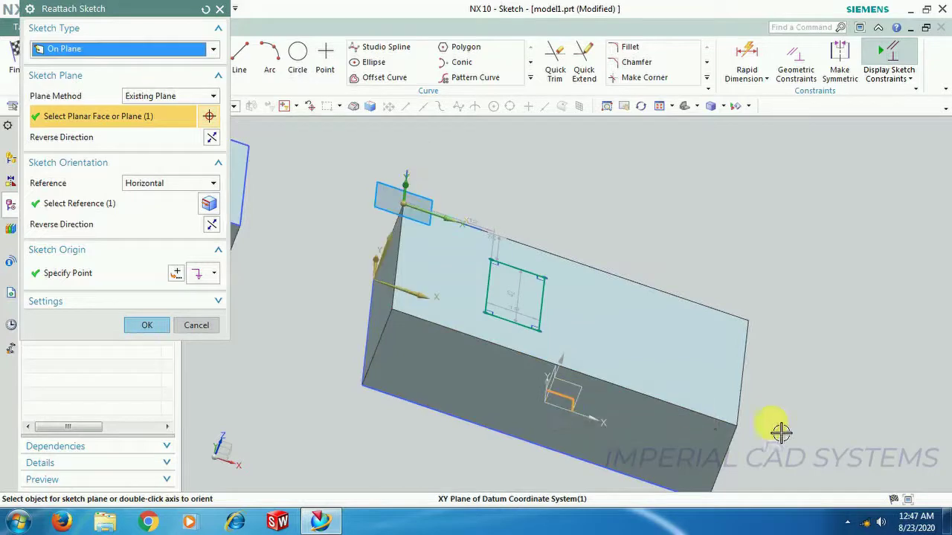
click(161, 325)
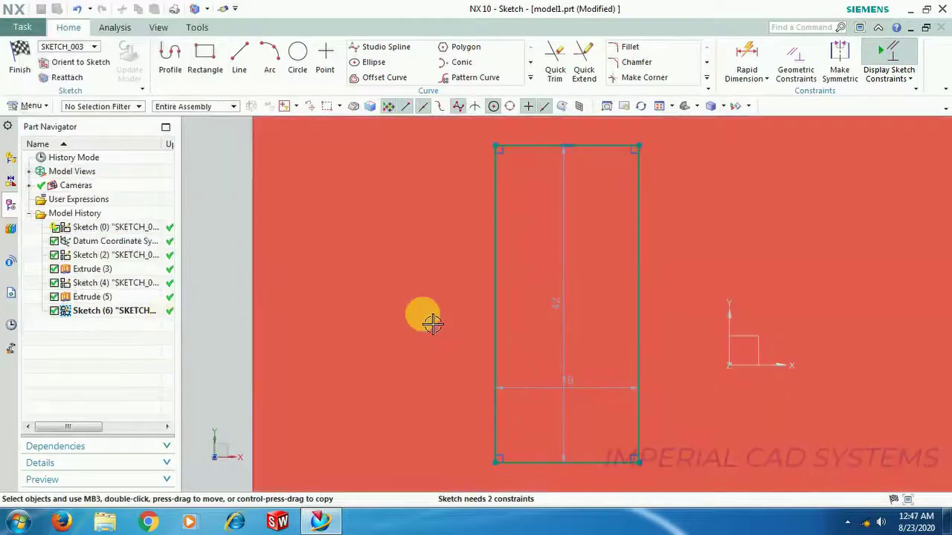
Check the reattached rectangle from the side of the blocks and finish the sketch.
scroll(431, 321, down, 5)
middle_drag(395, 415, 346, 189)
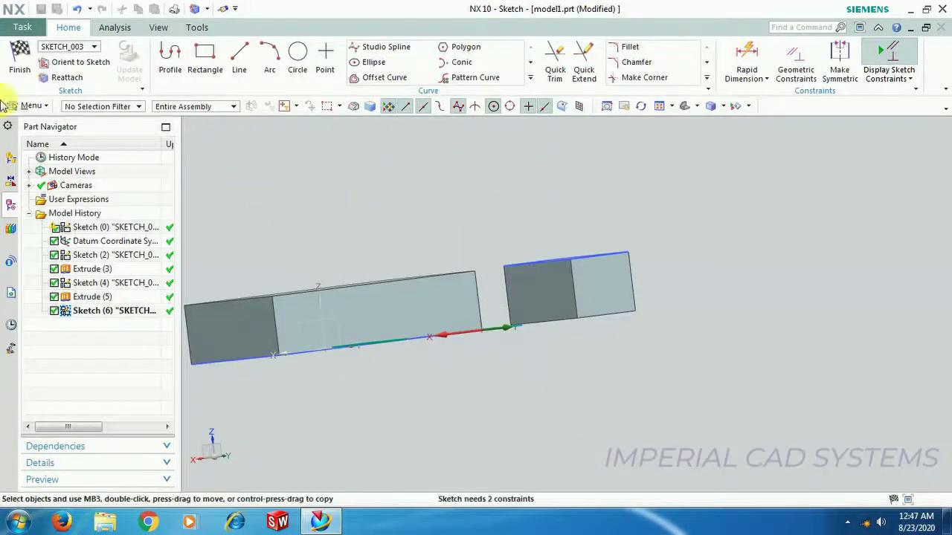
click(21, 63)
scroll(505, 335, up, 3)
scroll(413, 405, down, 1)
mouse_move(430, 431)
middle_down()
mouse_move(441, 384)
mouse_move(461, 363)
mouse_move(447, 433)
mouse_move(406, 439)
mouse_move(458, 459)
mouse_move(431, 439)
middle_up()
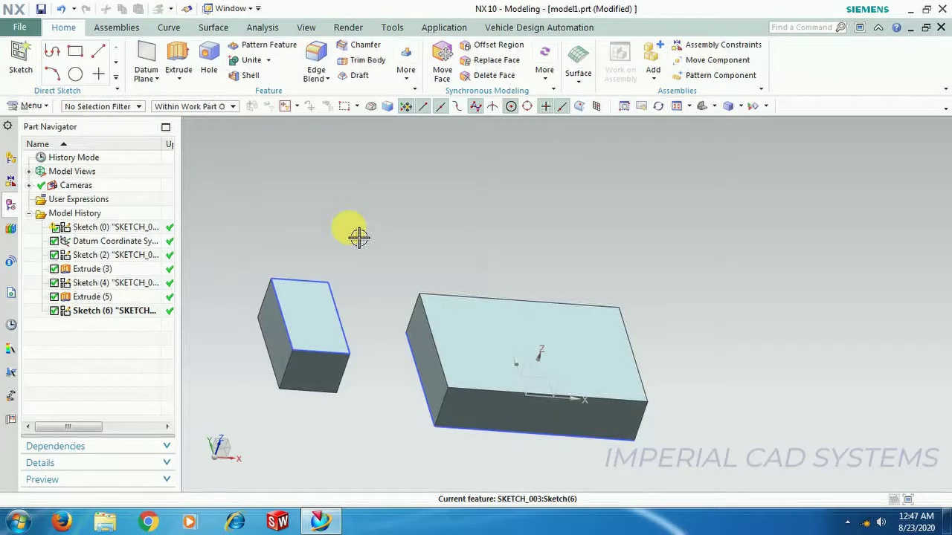
Create a direct sketch on the XZ plane of the datum coordinate system with an inferred plane and horizontal reference.
middle_drag(558, 293, 520, 296)
click(25, 71)
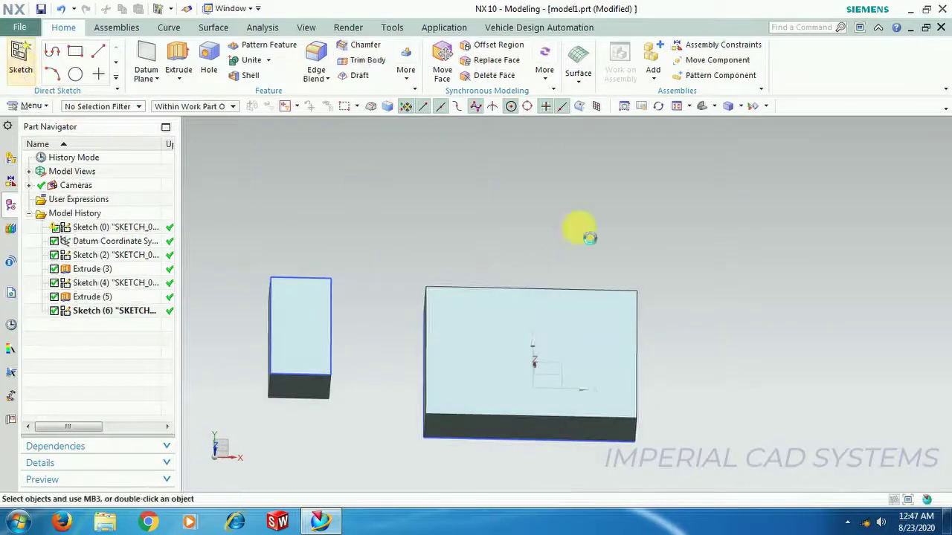
click(568, 385)
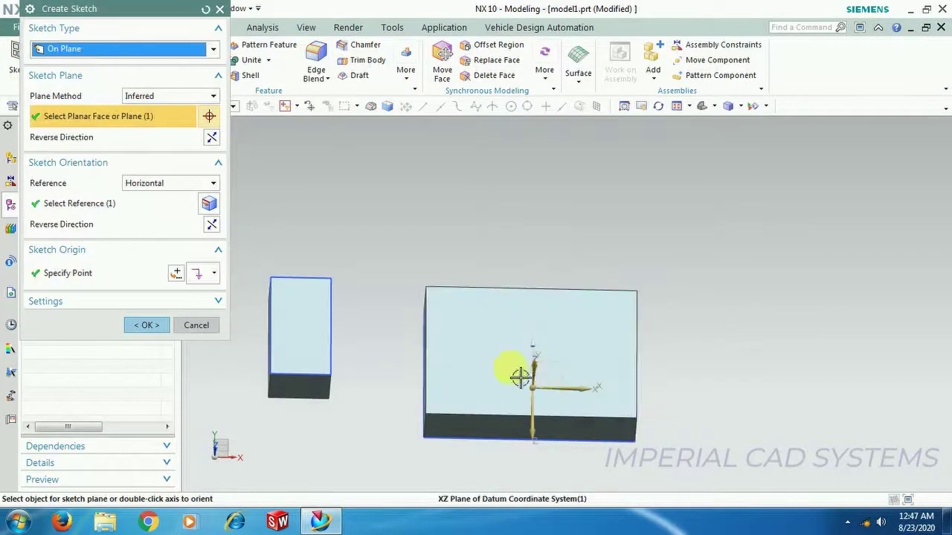
click(146, 325)
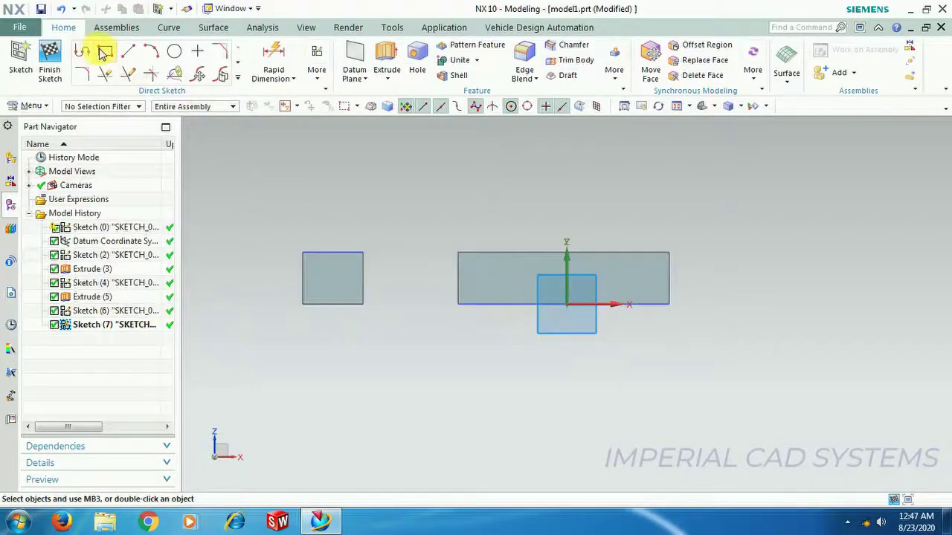
Draw a two-point rectangle about 31 mm wide and 59 mm high beside the large block.
click(104, 52)
click(726, 243)
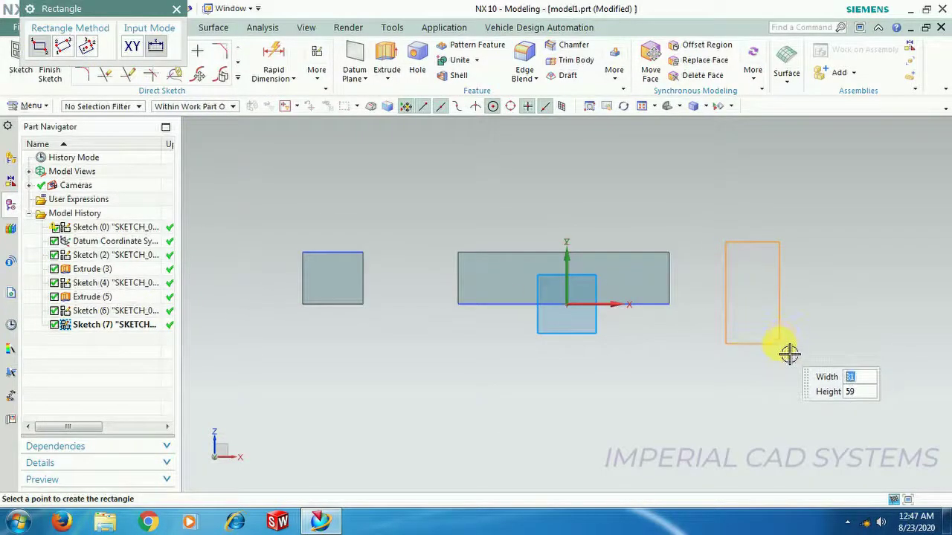
click(779, 344)
click(176, 9)
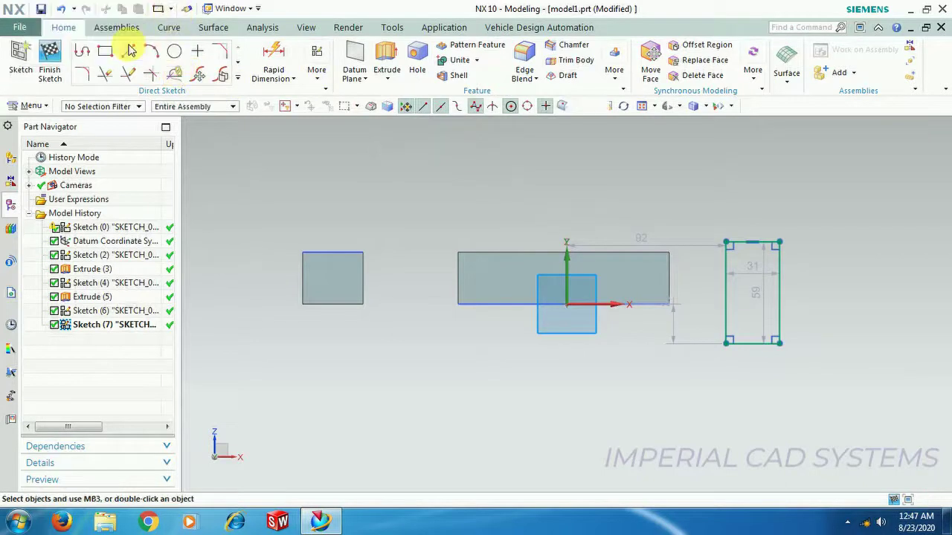
Draw a circle about 37.4 mm in diameter beside the new rectangle, on the side away from the block.
click(168, 52)
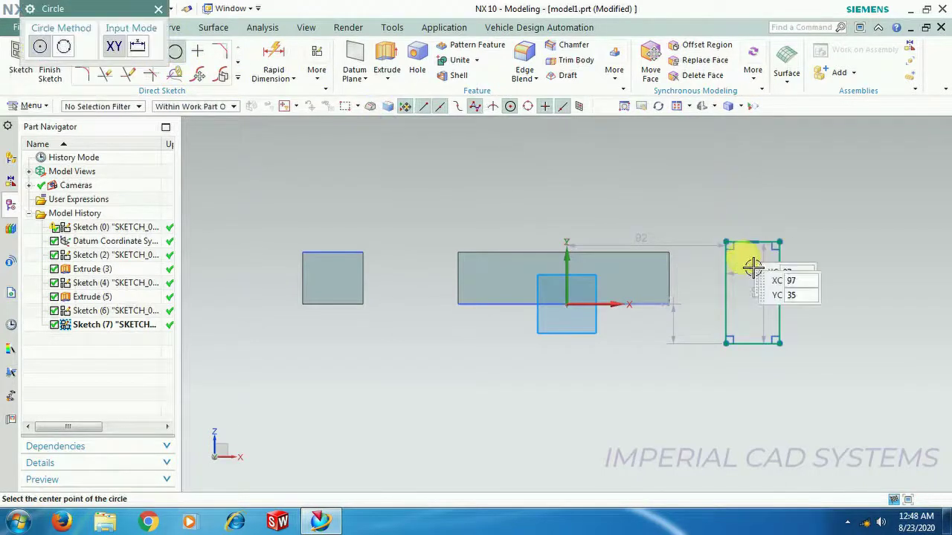
click(857, 286)
click(690, 236)
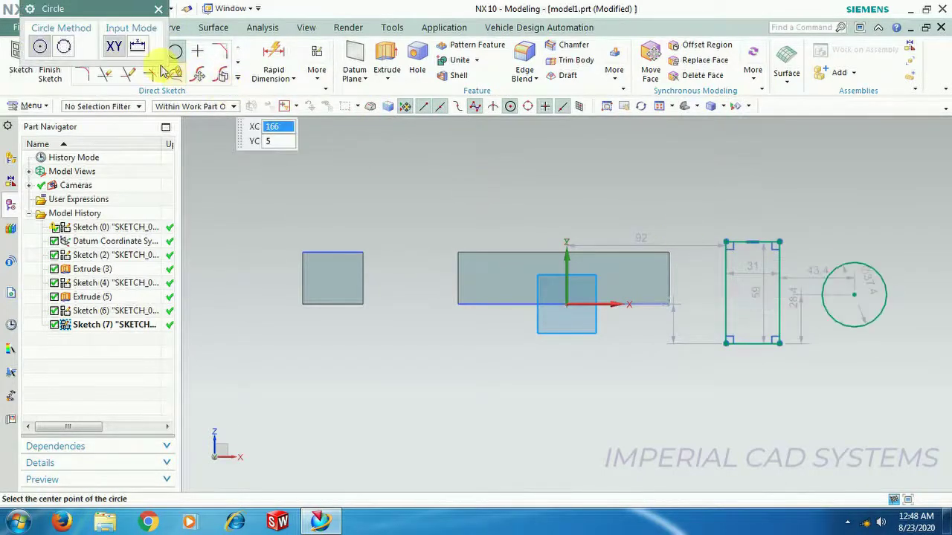
click(158, 9)
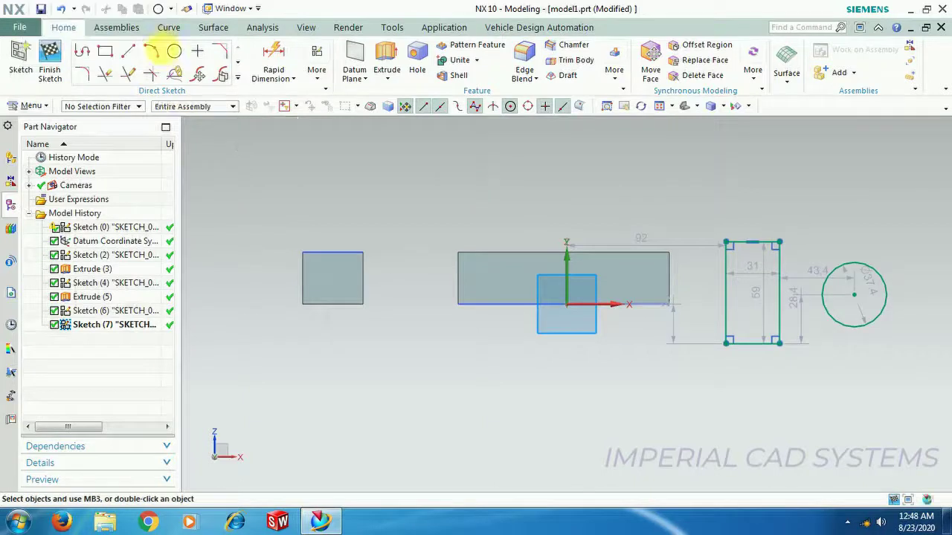
Draw a closed triangle below the circle with a base about 44 mm and a side about 38 mm, and finish the sketch.
click(85, 56)
click(827, 391)
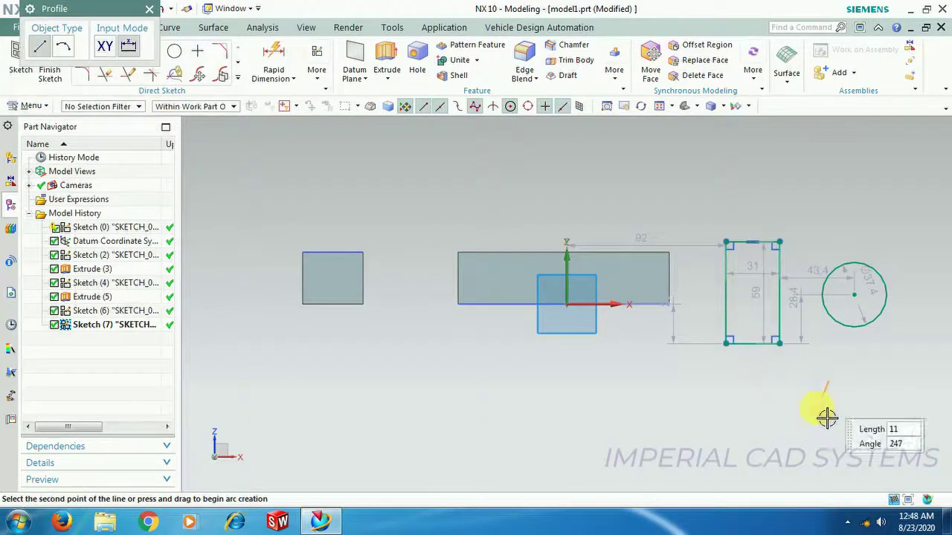
click(872, 444)
click(863, 435)
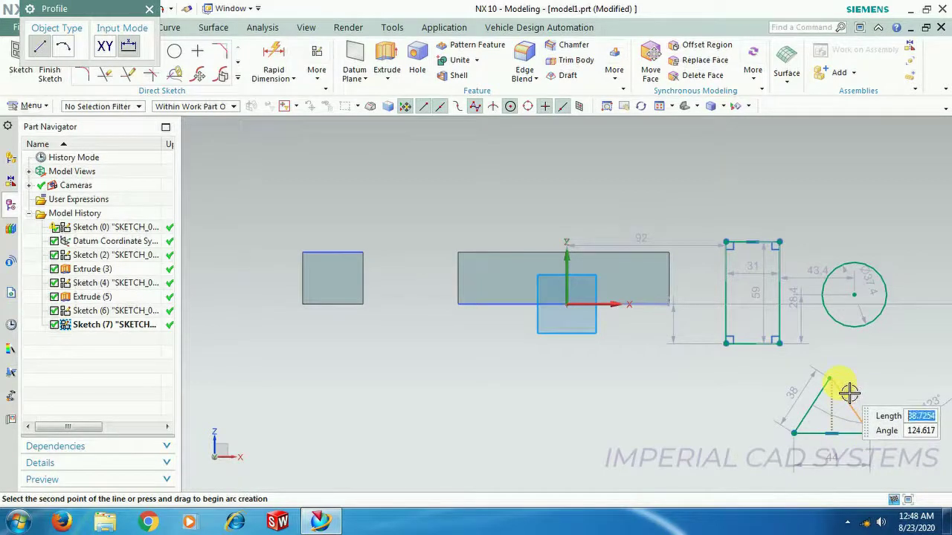
click(829, 379)
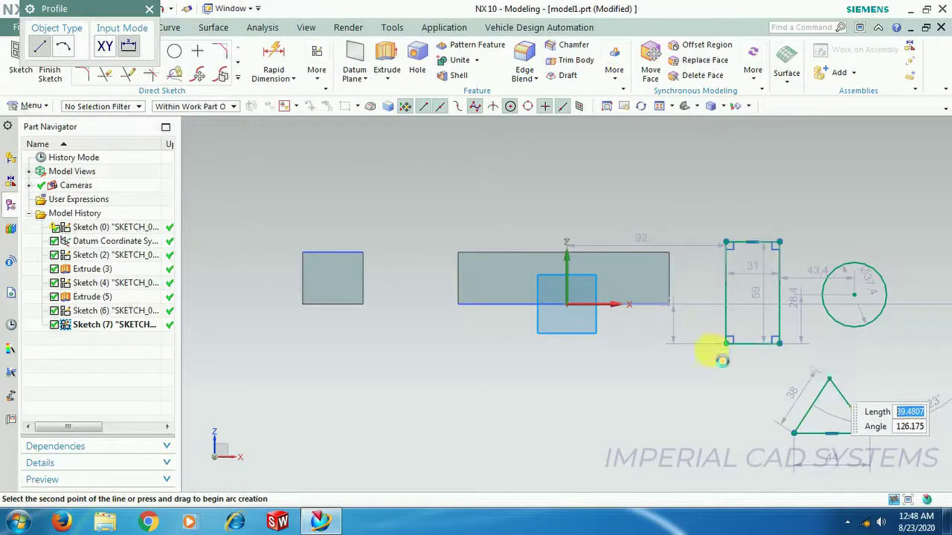
click(150, 9)
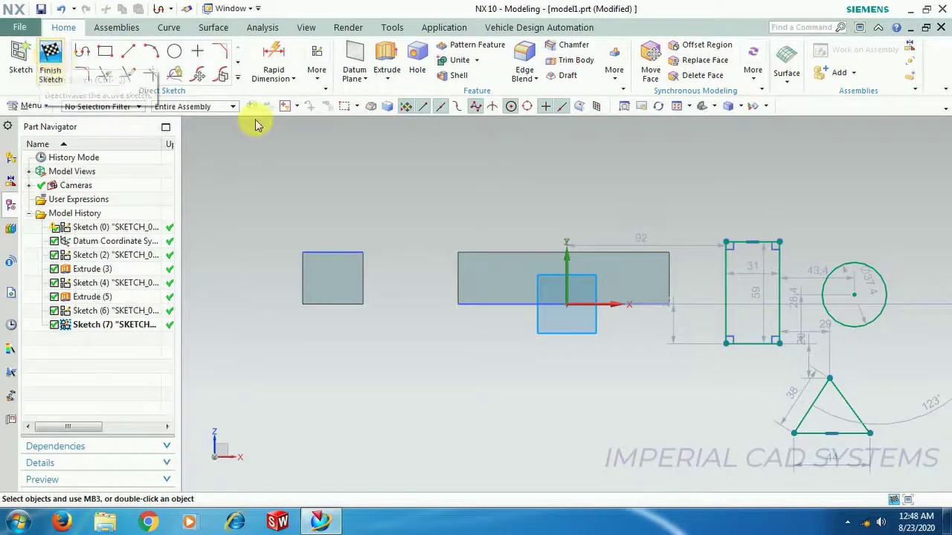
click(50, 61)
Extrude the rectangle, circle and triangle together by 30 mm.
mouse_move(662, 385)
middle_down()
mouse_move(679, 405)
mouse_move(691, 372)
mouse_move(754, 410)
middle_up()
click(179, 56)
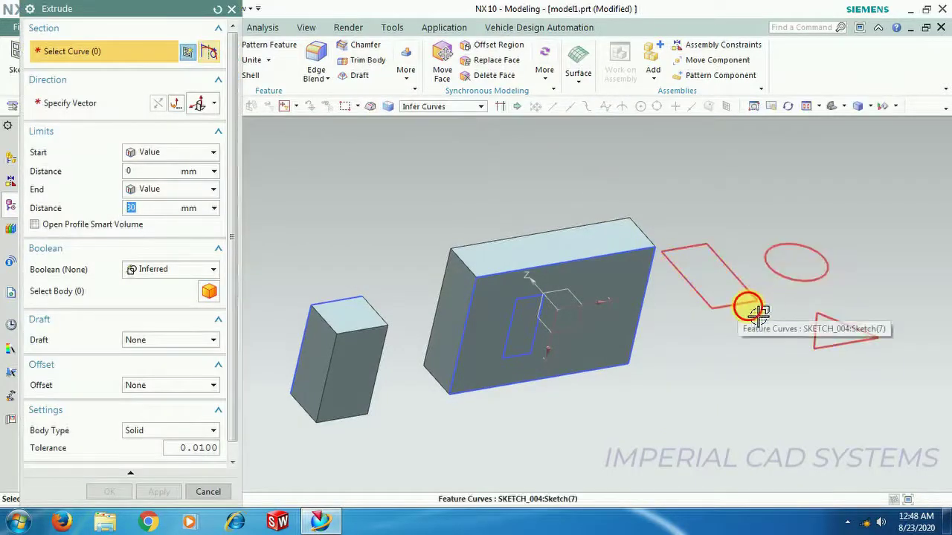
click(747, 311)
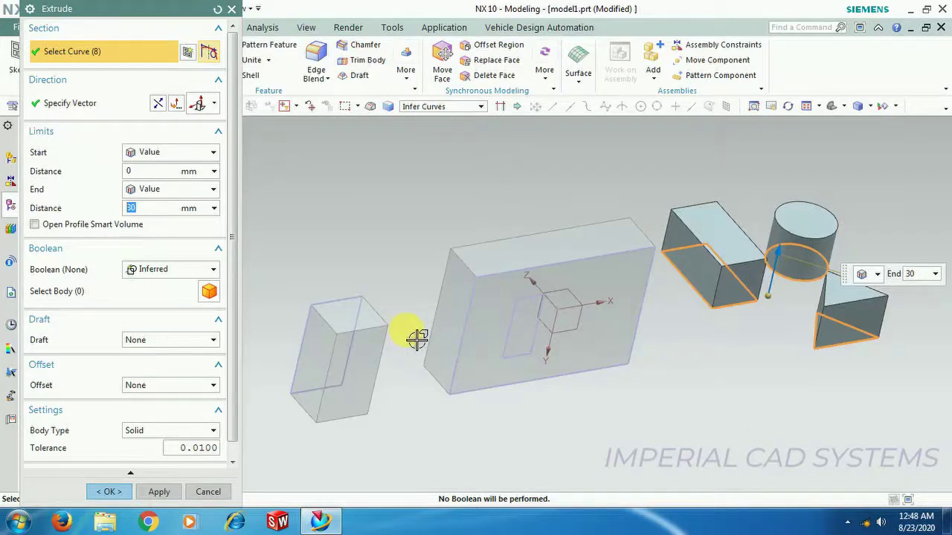
click(110, 493)
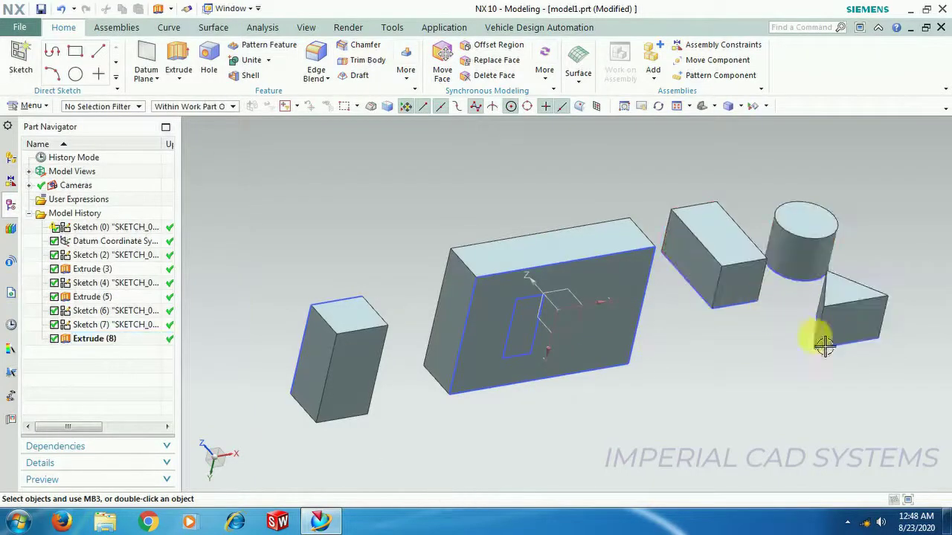
Delete the combined extrusion and test selecting the sketch by its triangle, circle and rectangle.
right_click(114, 342)
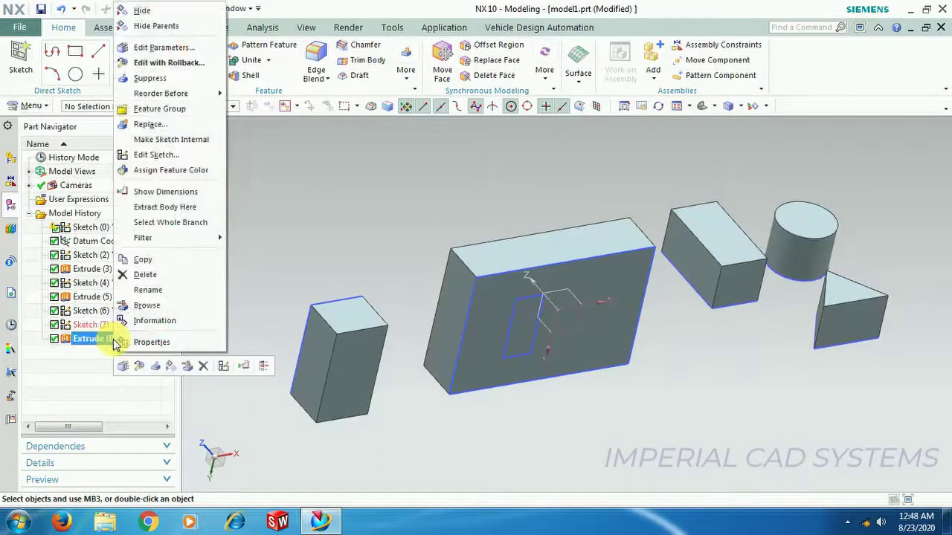
click(142, 276)
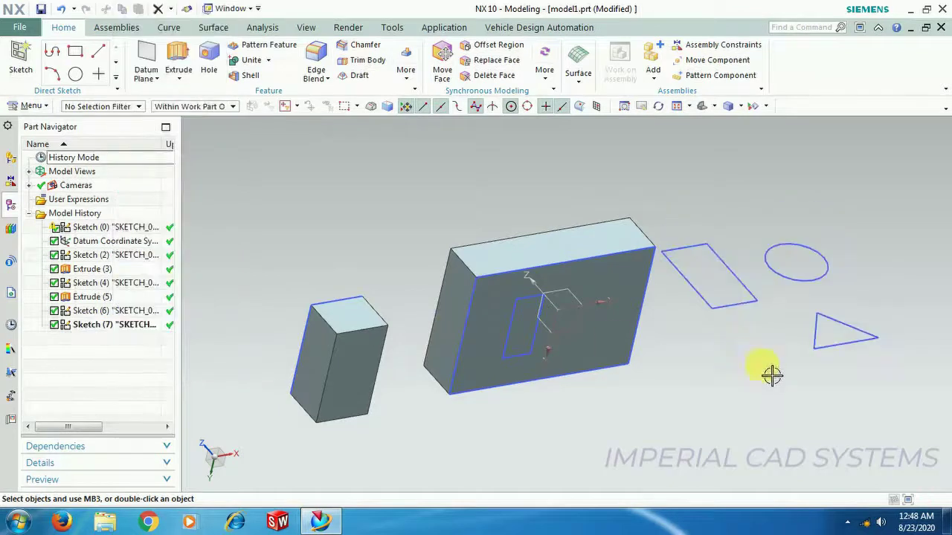
click(833, 364)
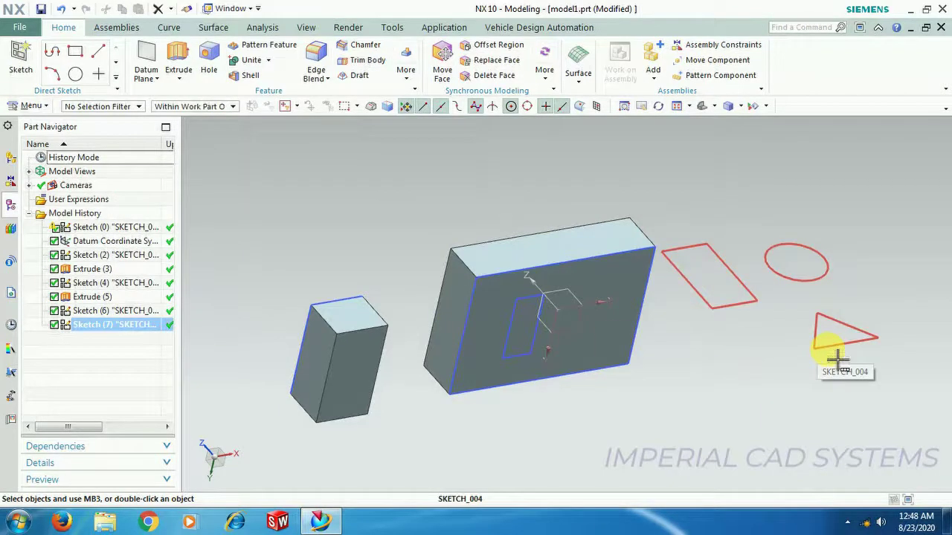
key(Escape)
click(838, 318)
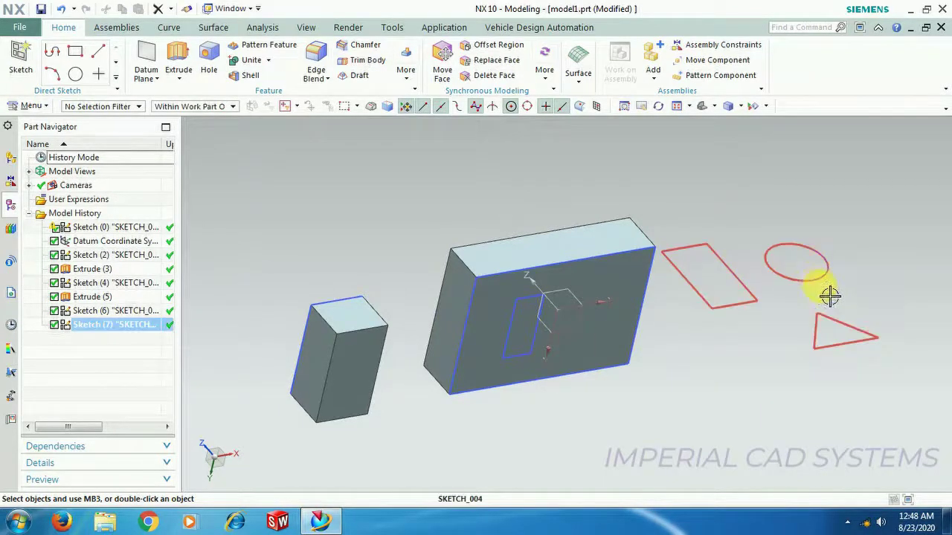
key(Escape)
click(732, 271)
key(Escape)
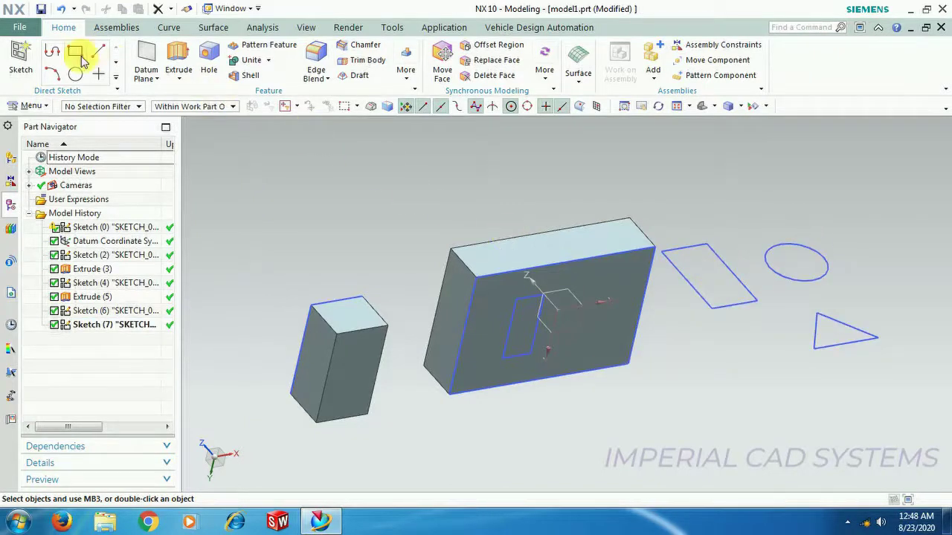
Extrude only the triangle by 10 mm, using the Connected Curves selection rule.
click(179, 58)
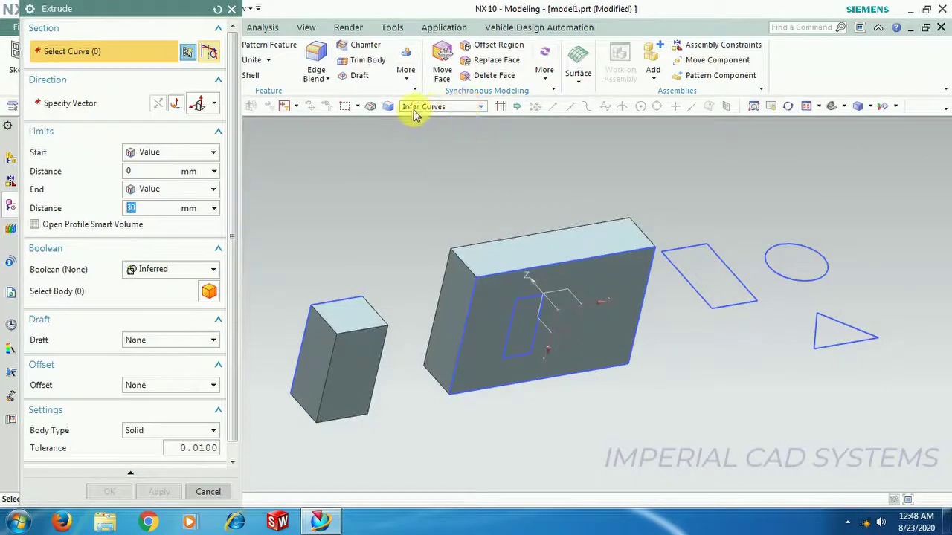
click(232, 10)
click(175, 58)
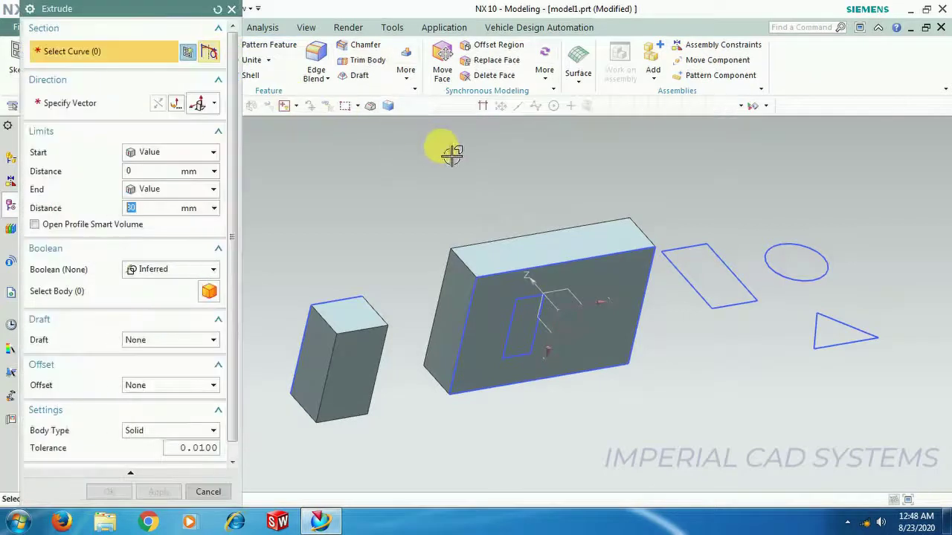
click(439, 108)
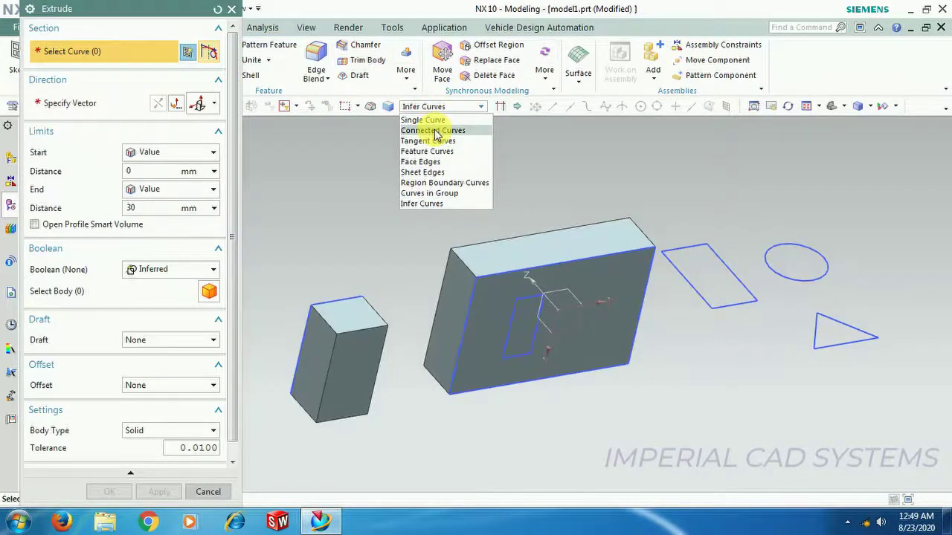
click(434, 131)
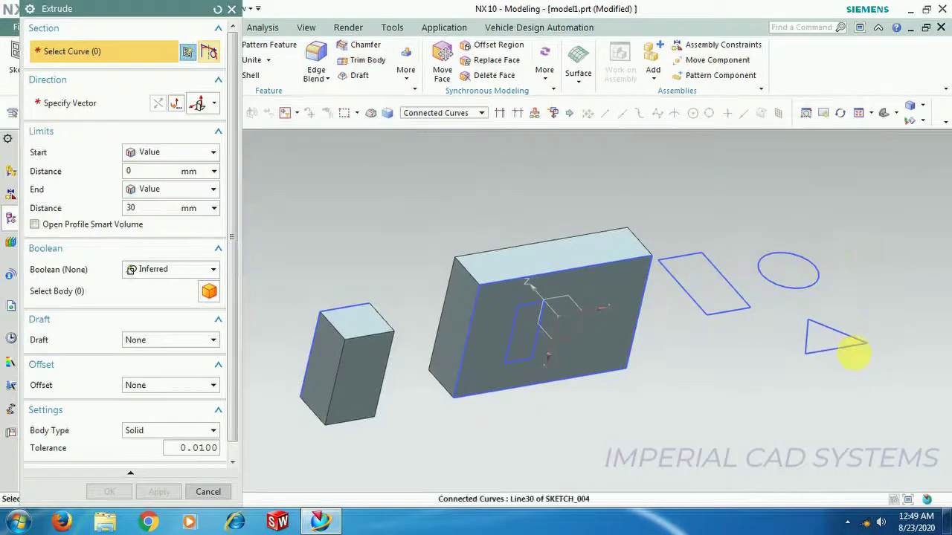
click(850, 352)
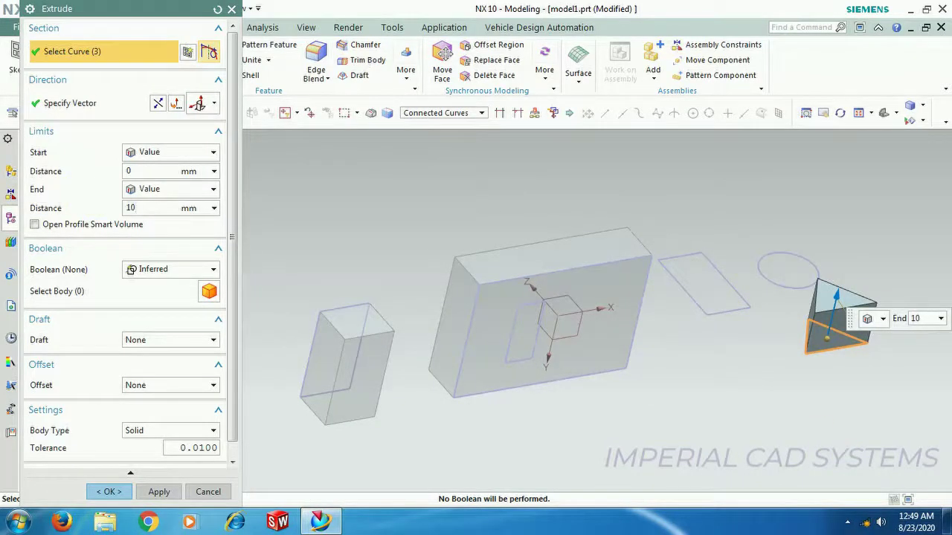
click(110, 492)
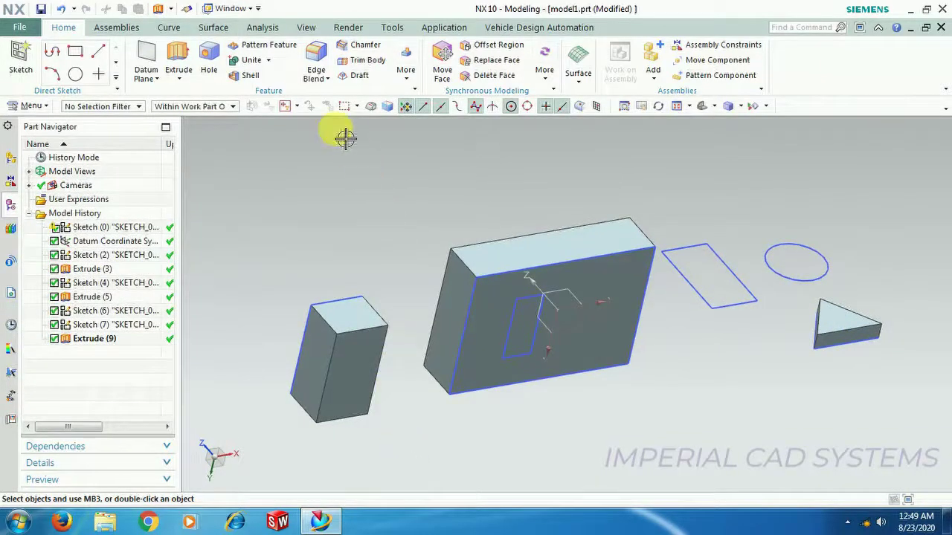
Extrude only the rectangle beside the circle and triangle by 100 mm, using the Connected Curves selection rule.
click(189, 69)
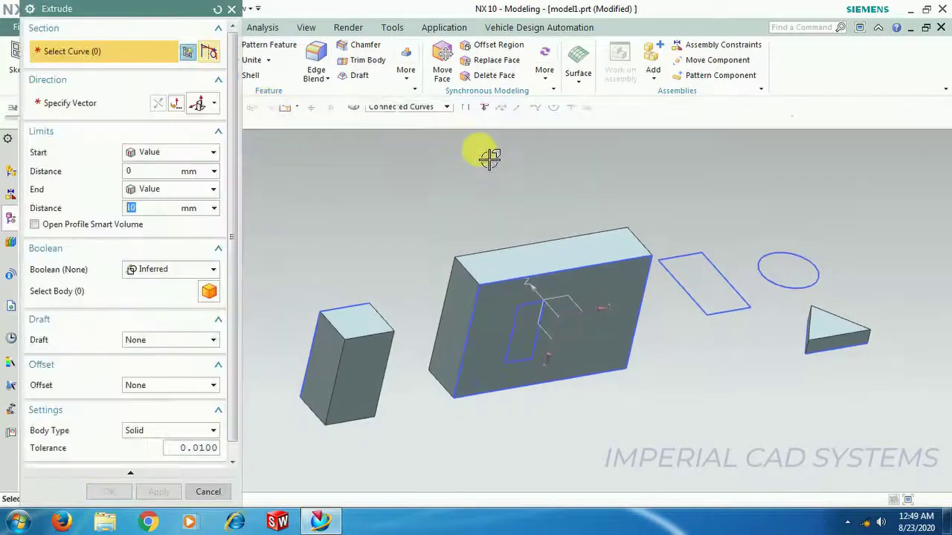
click(441, 113)
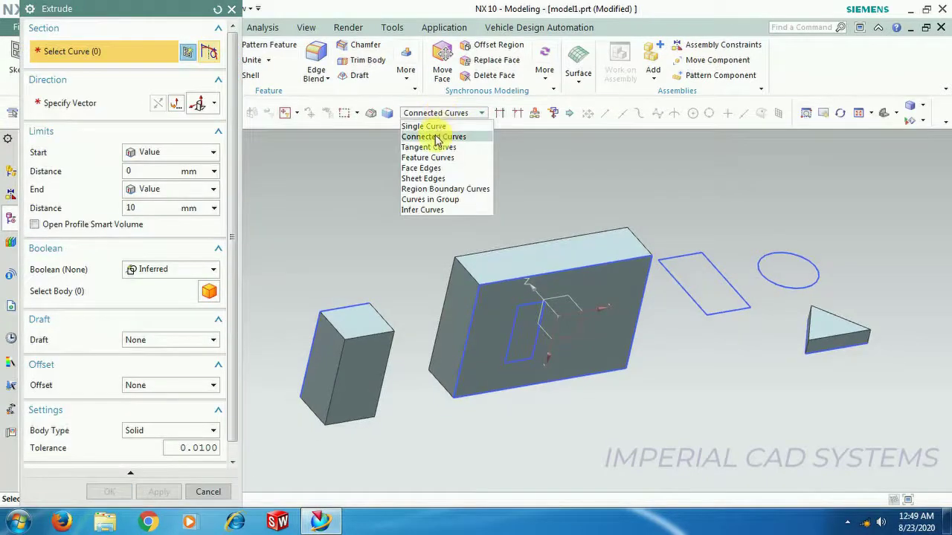
click(438, 137)
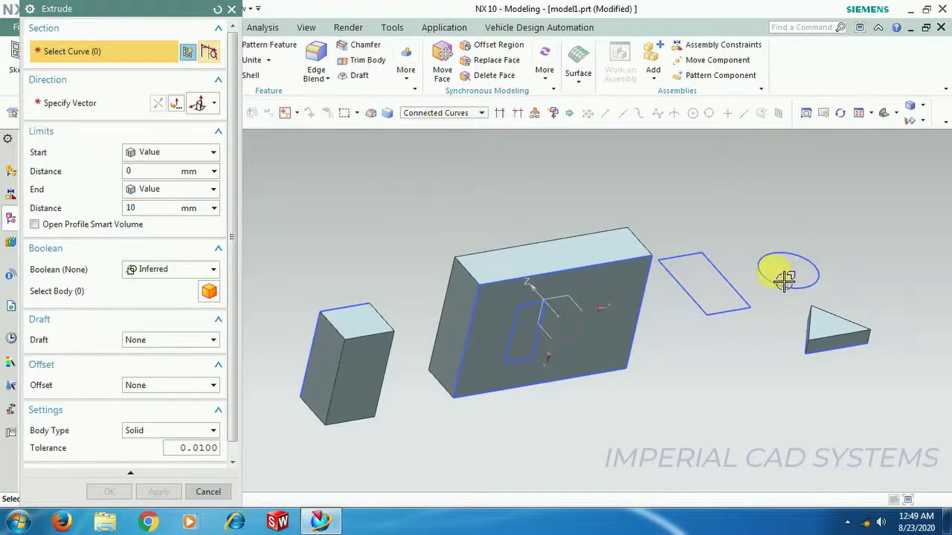
click(748, 303)
text(1)
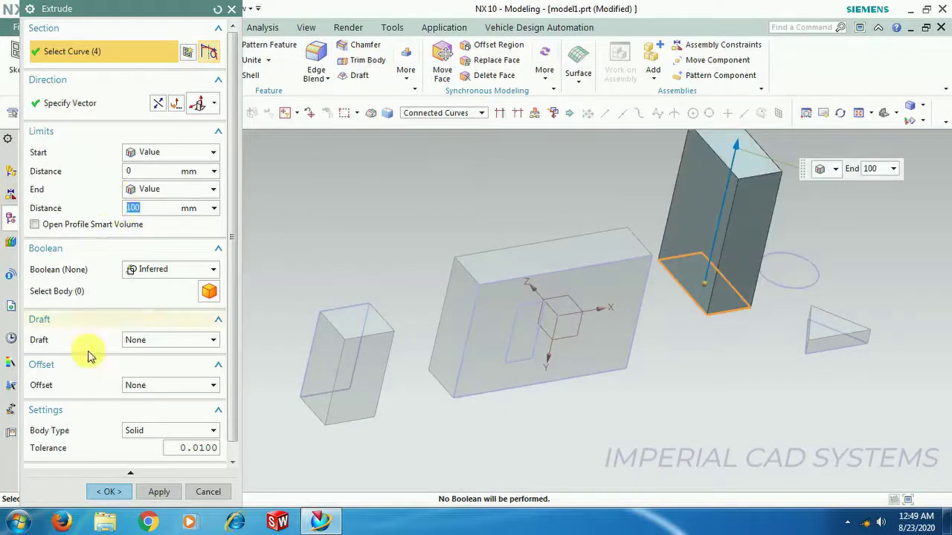
click(112, 492)
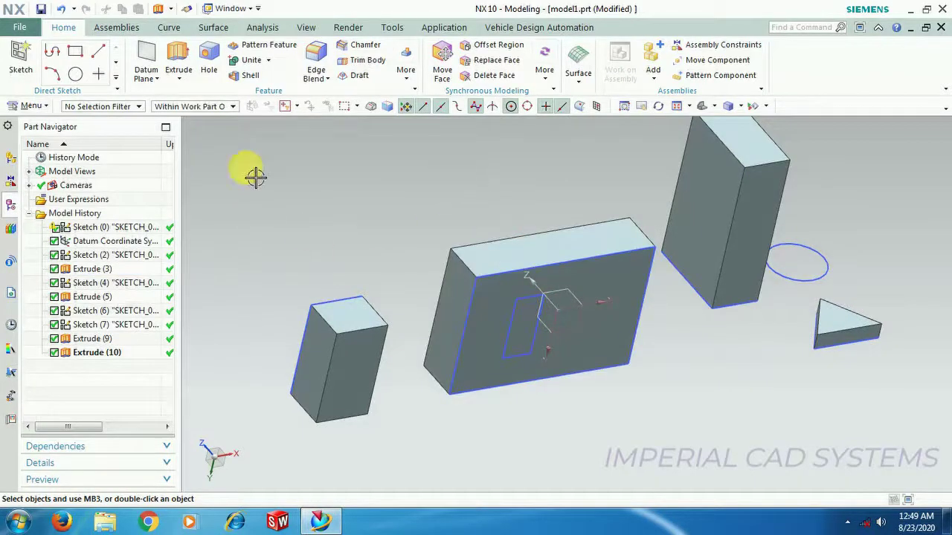
middle_drag(558, 383, 529, 389)
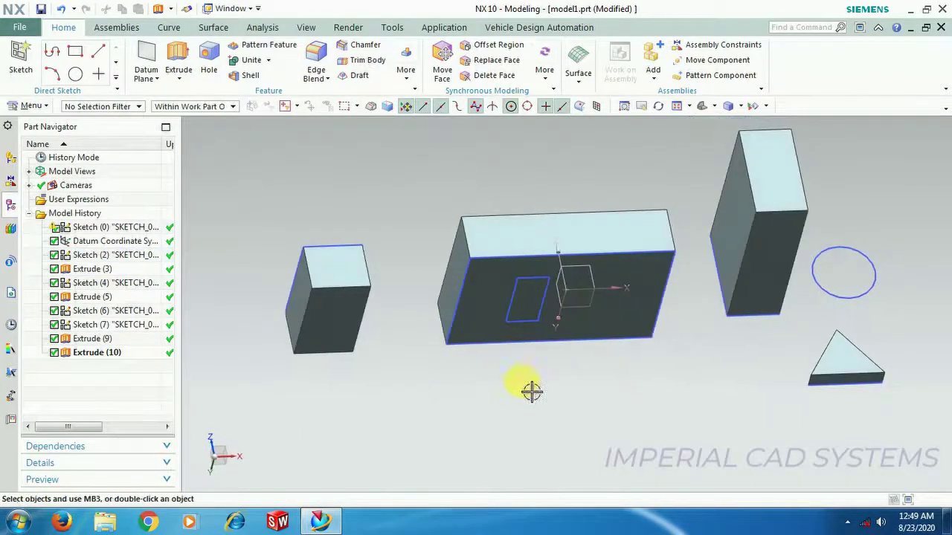
middle_drag(580, 240, 528, 285)
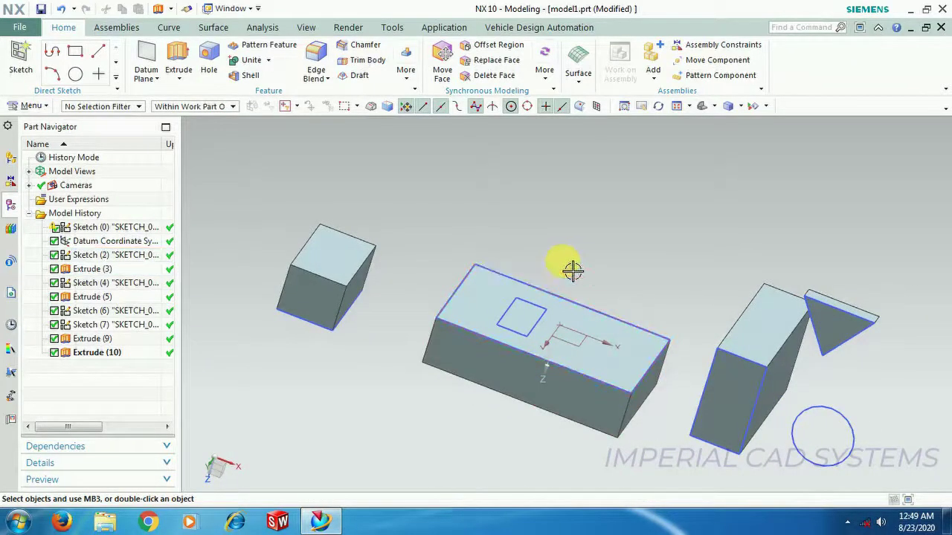
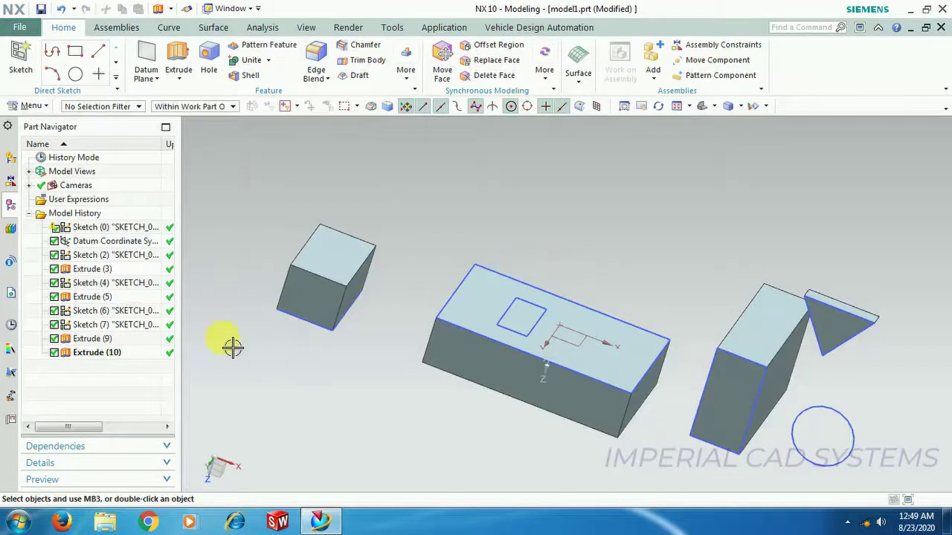
Hide the sketch containing the rectangle, circle and triangle, and restore its display.
right_click(88, 326)
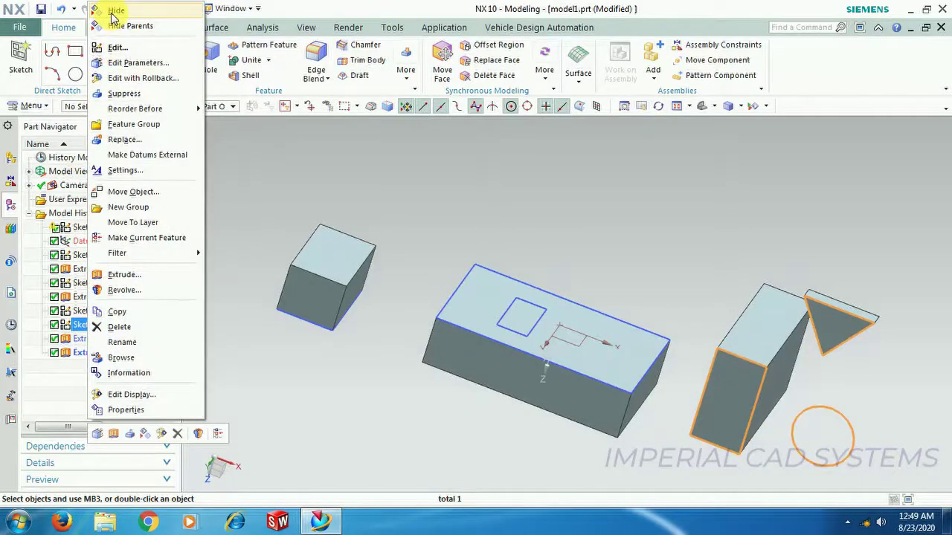
click(113, 16)
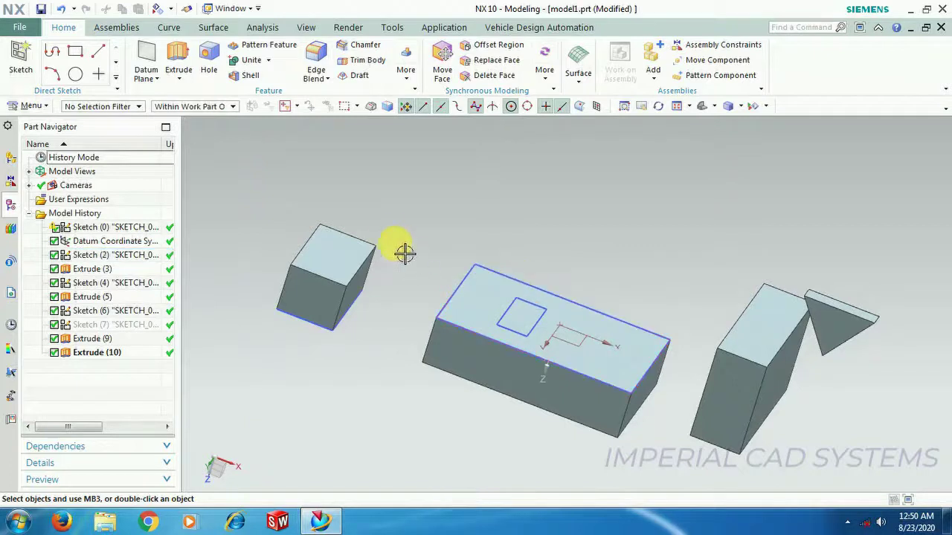
key(ctrl+shift+u)
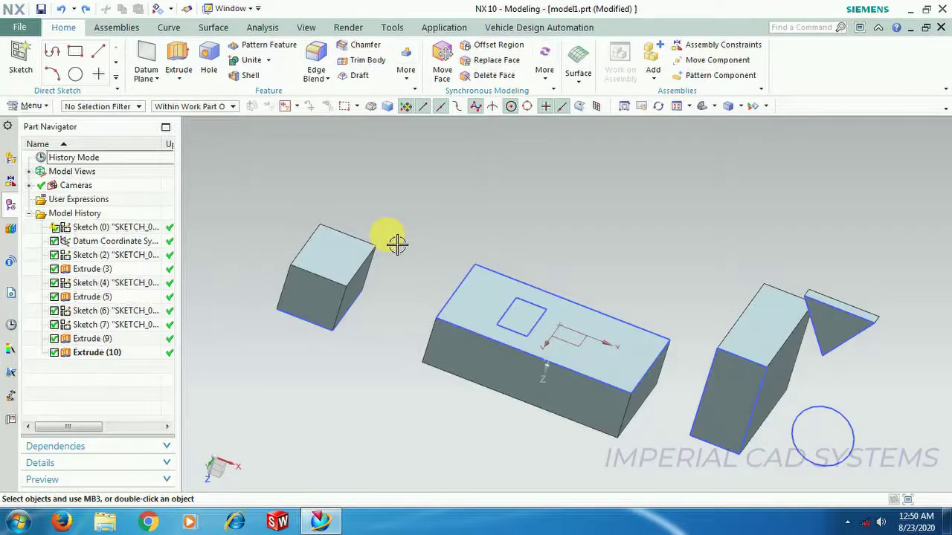
Hide all sketches at once with Show and Hide, and view the solid bodies alone.
key(ctrl+w)
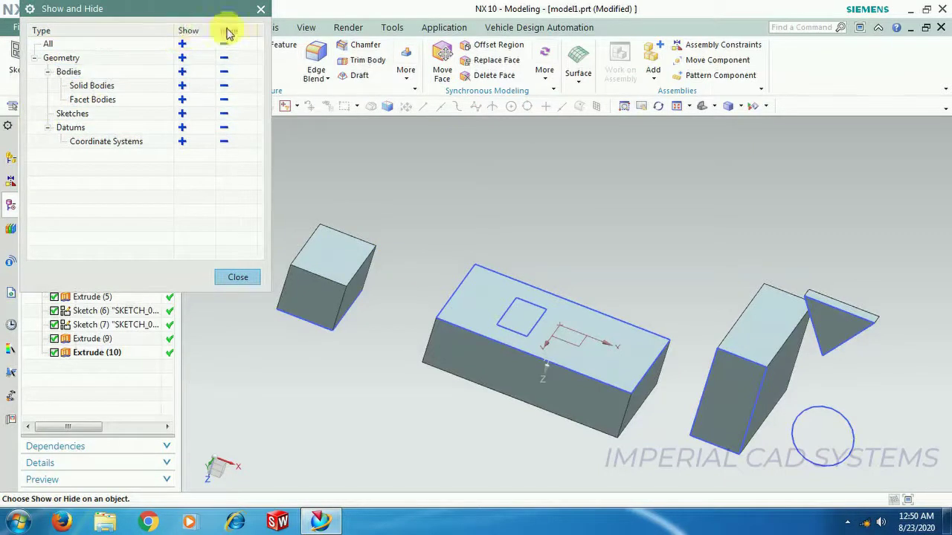
click(223, 115)
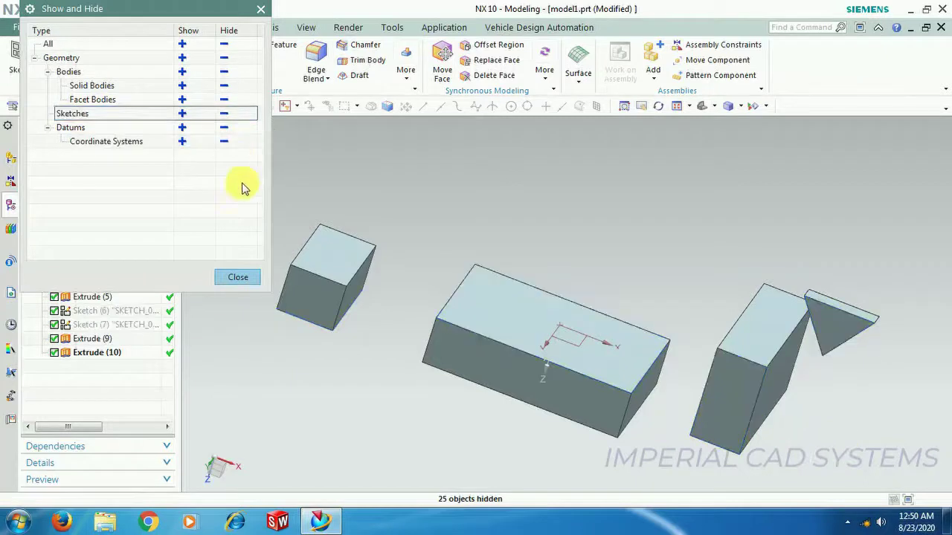
click(236, 276)
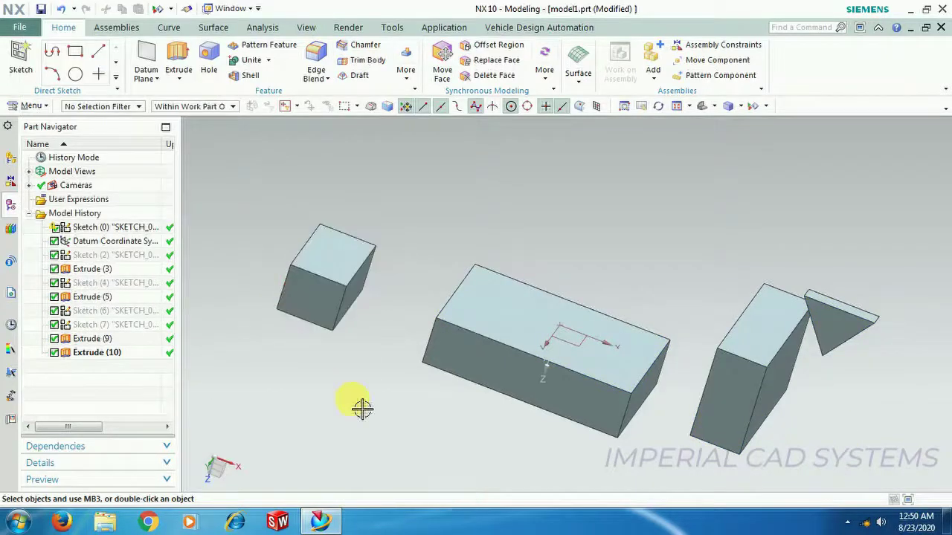
middle_drag(375, 421, 400, 290)
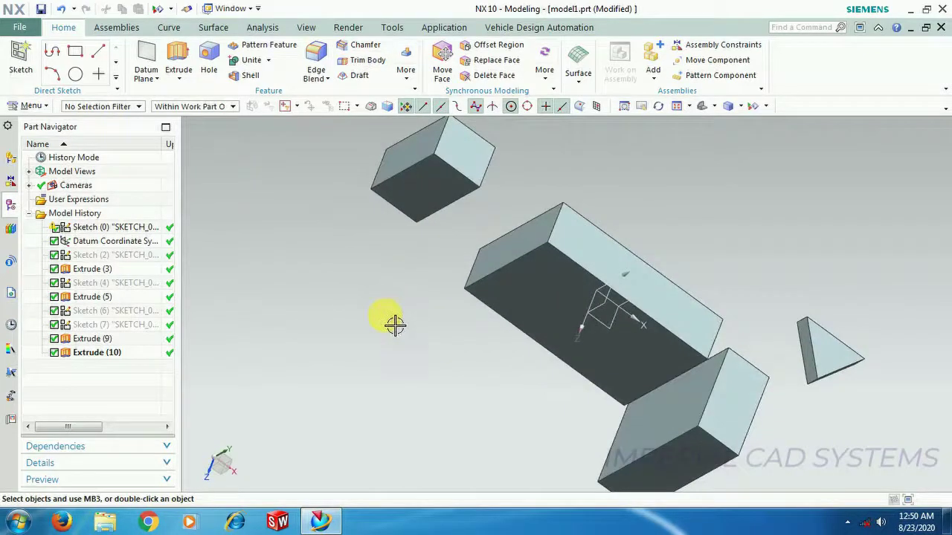
middle_drag(451, 255, 431, 326)
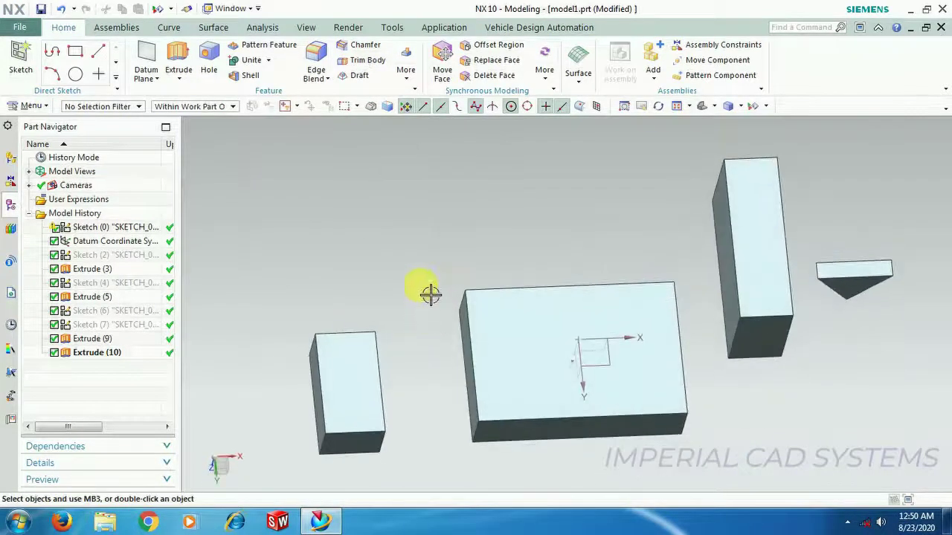
Show all sketches again with Show and Hide, and view them together with the bodies.
key(ctrl+w)
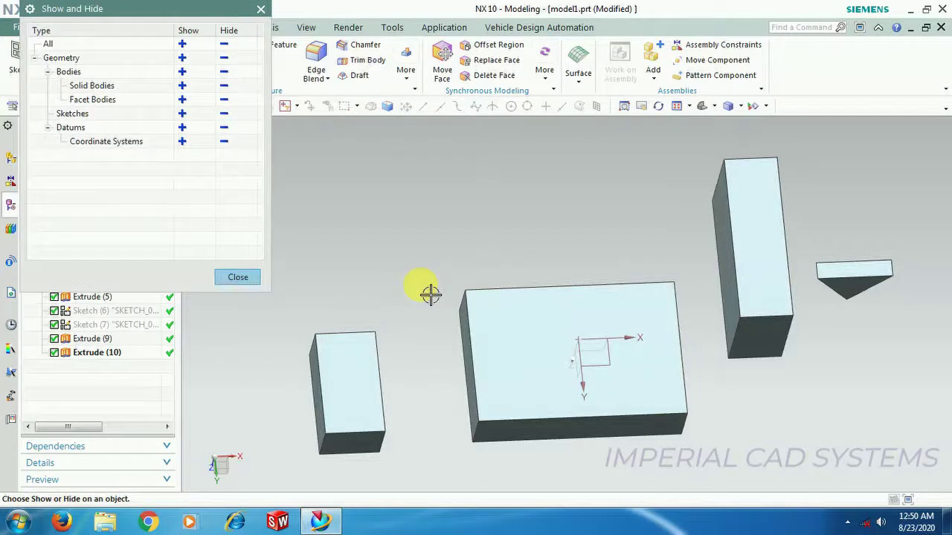
click(183, 115)
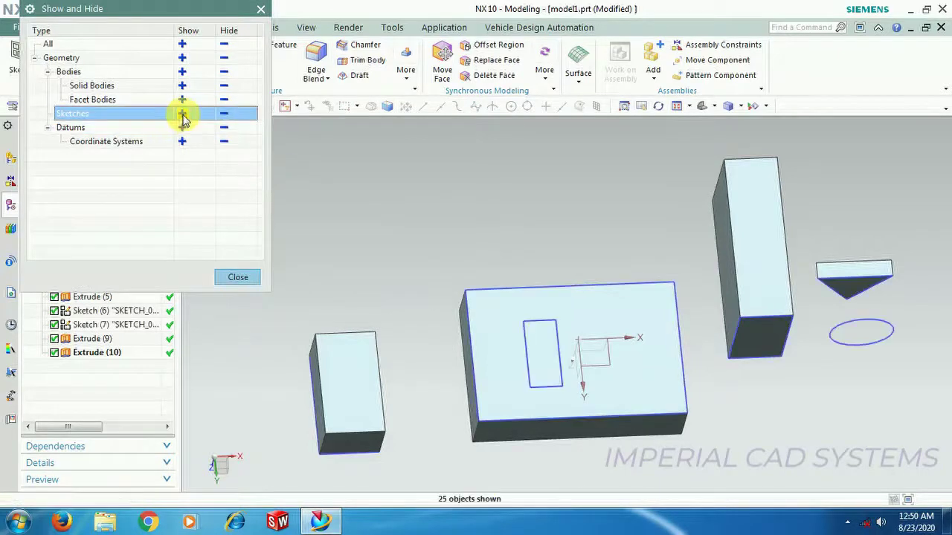
click(227, 284)
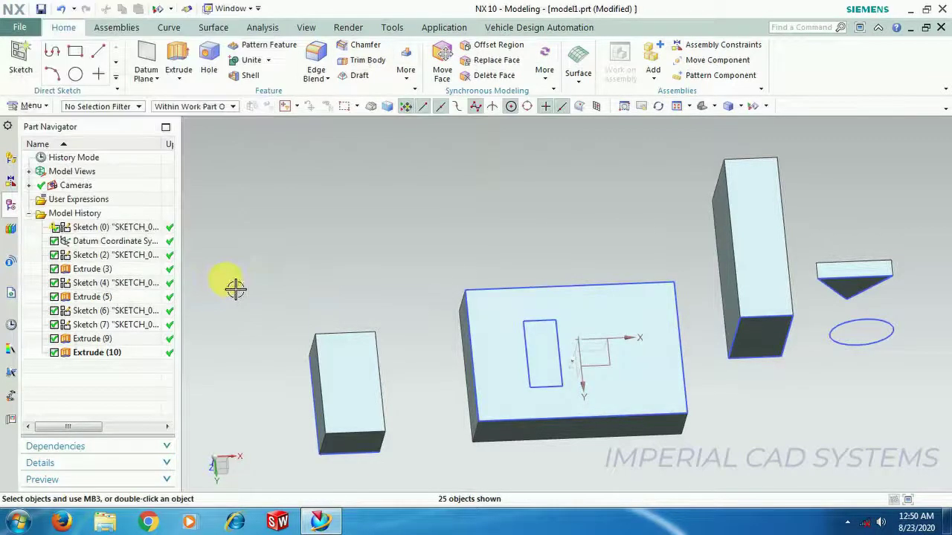
middle_drag(506, 418, 498, 392)
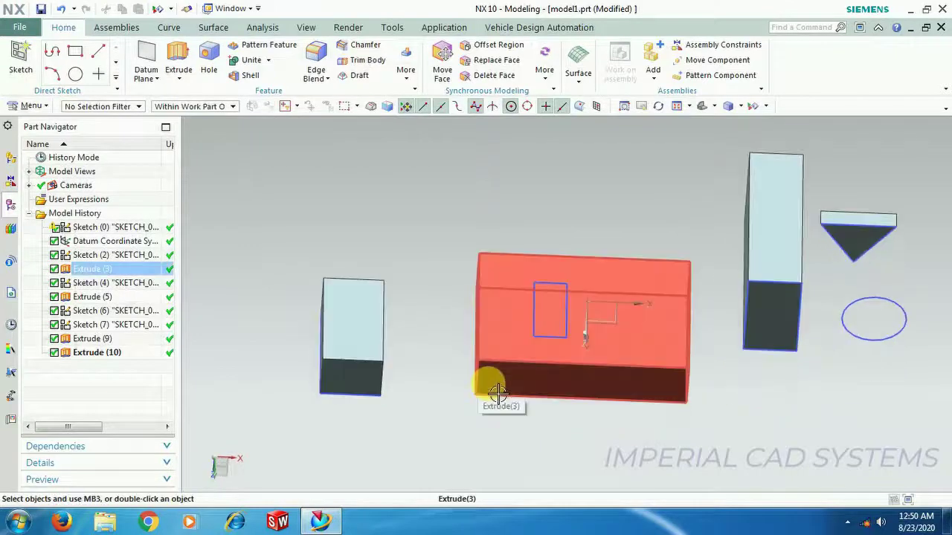
middle_drag(551, 446, 525, 414)
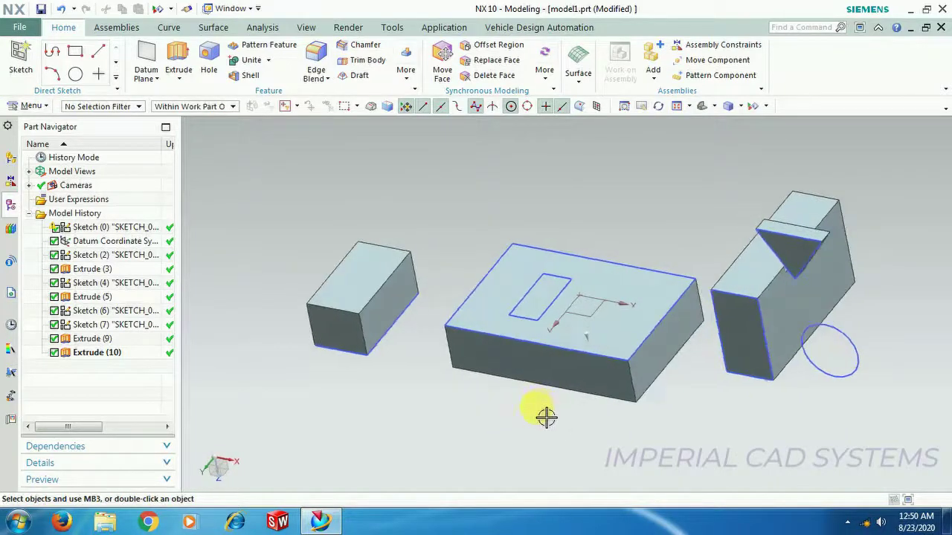
middle_drag(467, 422, 487, 399)
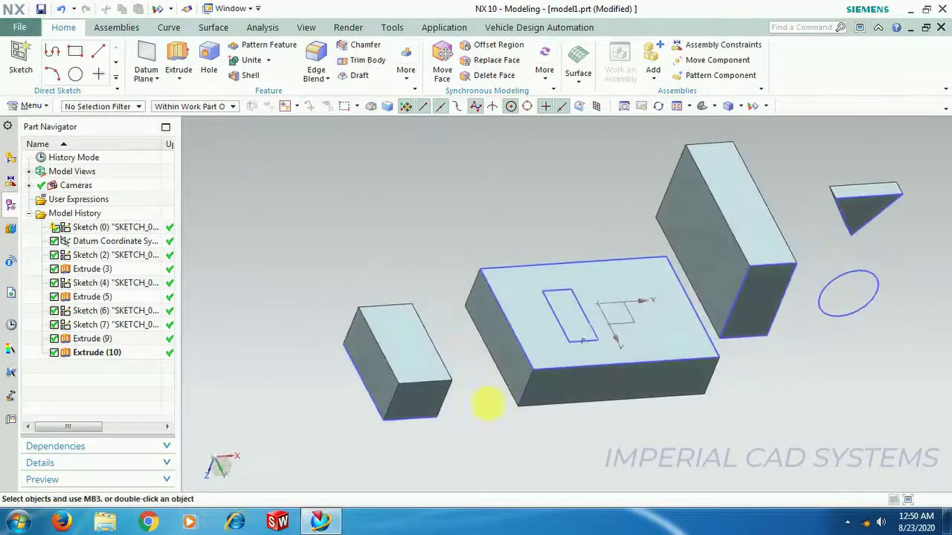
middle_drag(447, 279, 399, 270)
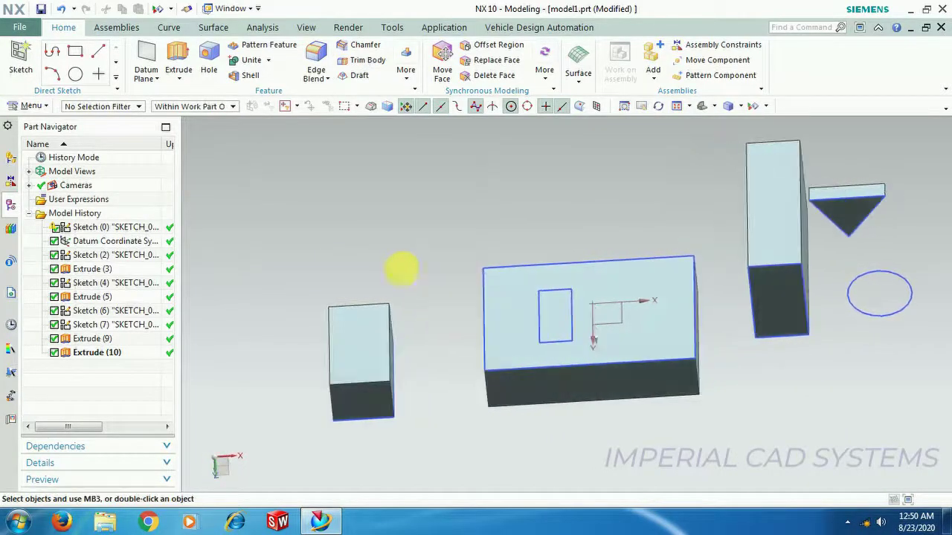
On the large block's face plane, sketch an open three-line profile with lines about 48 mm and 40 mm and a vertical end; finish the sketch.
click(21, 59)
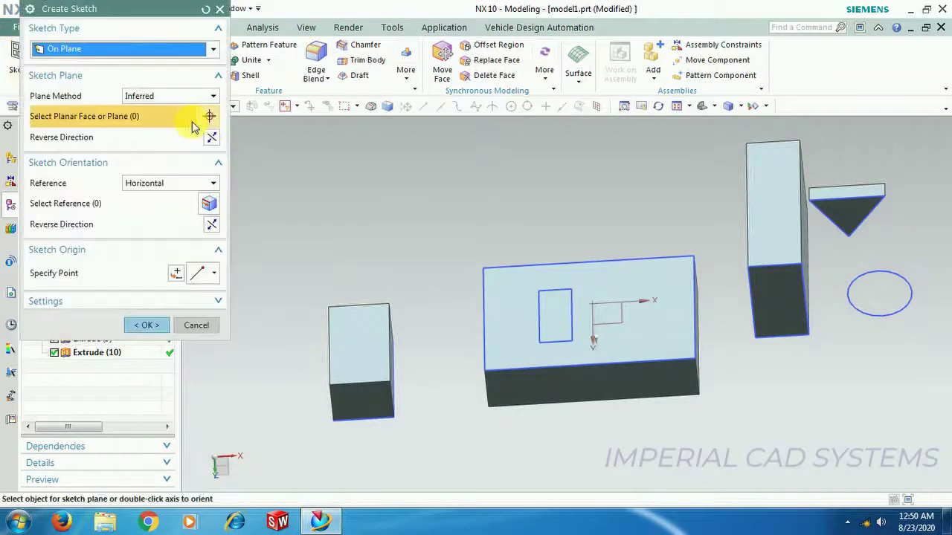
click(520, 309)
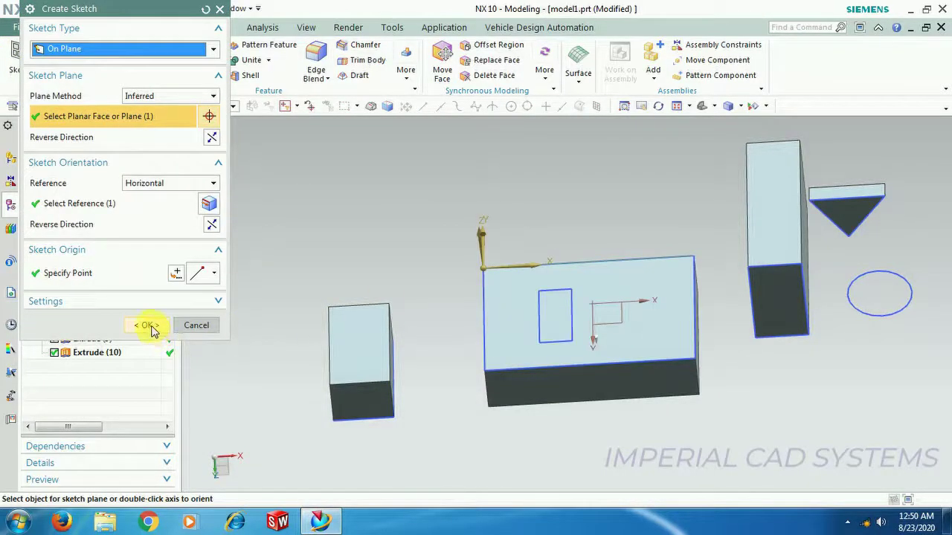
click(149, 326)
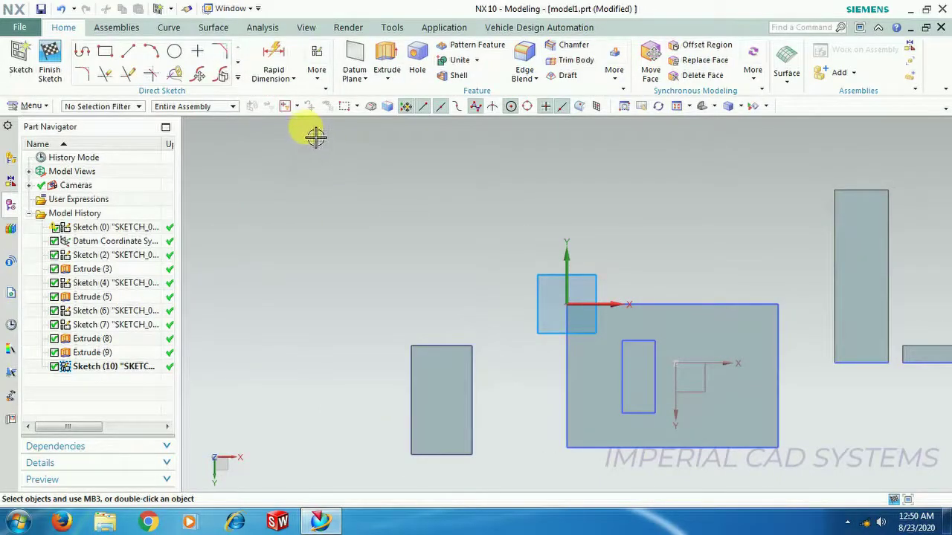
click(83, 56)
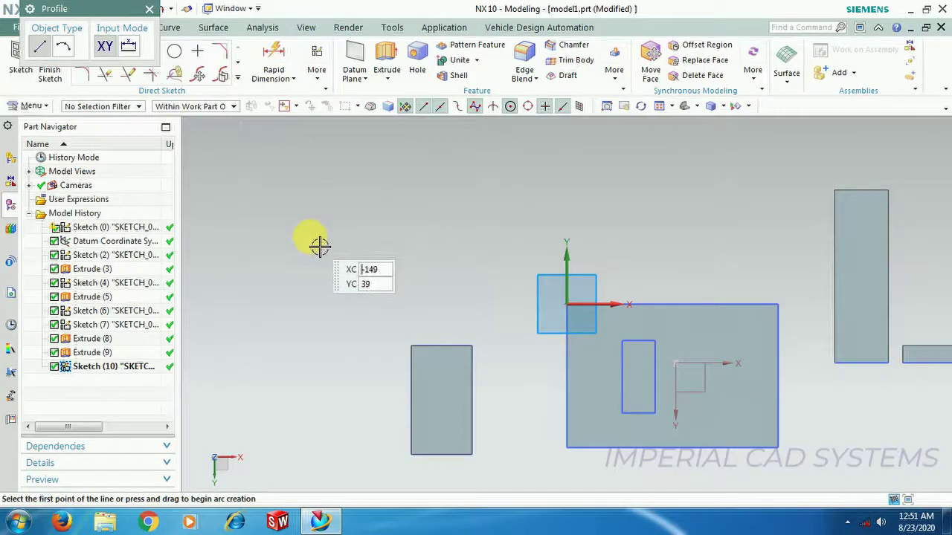
click(287, 246)
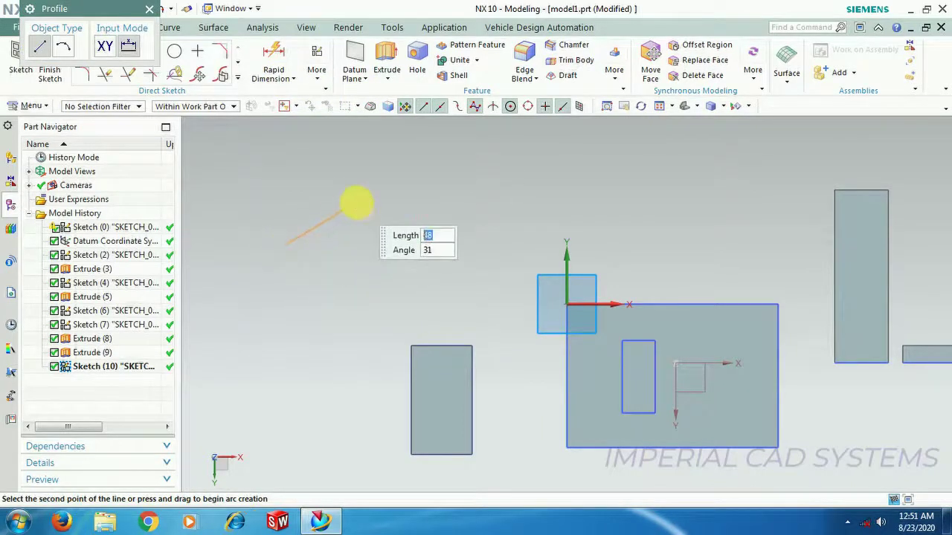
click(422, 223)
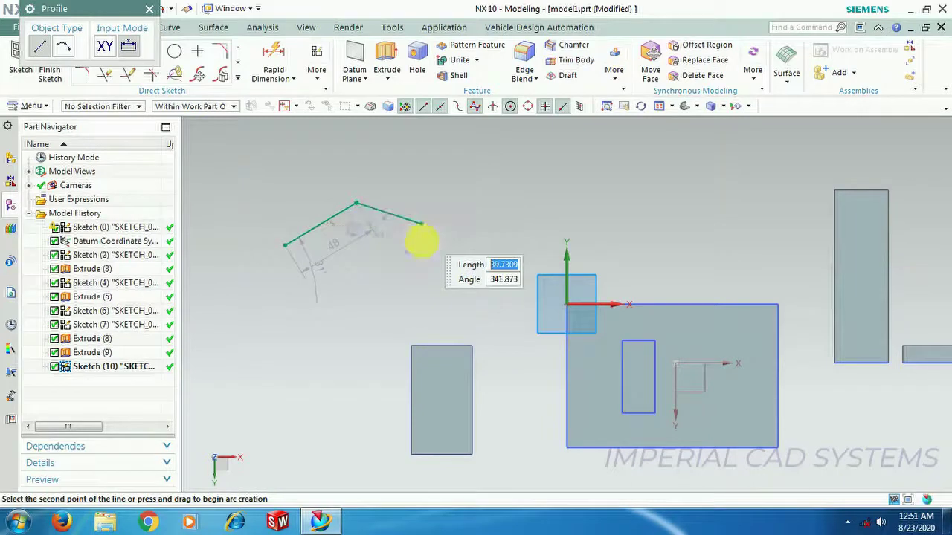
click(422, 284)
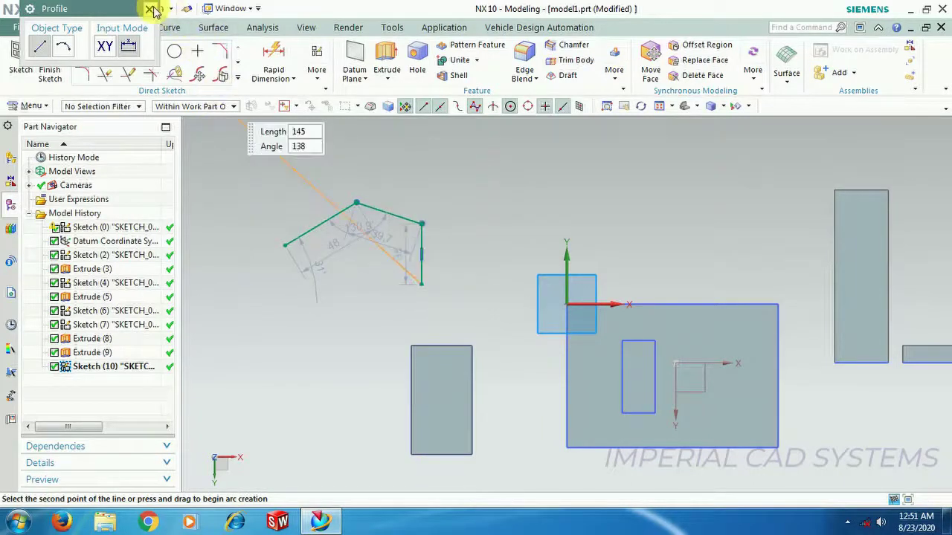
key(Escape)
middle_drag(431, 298, 436, 275)
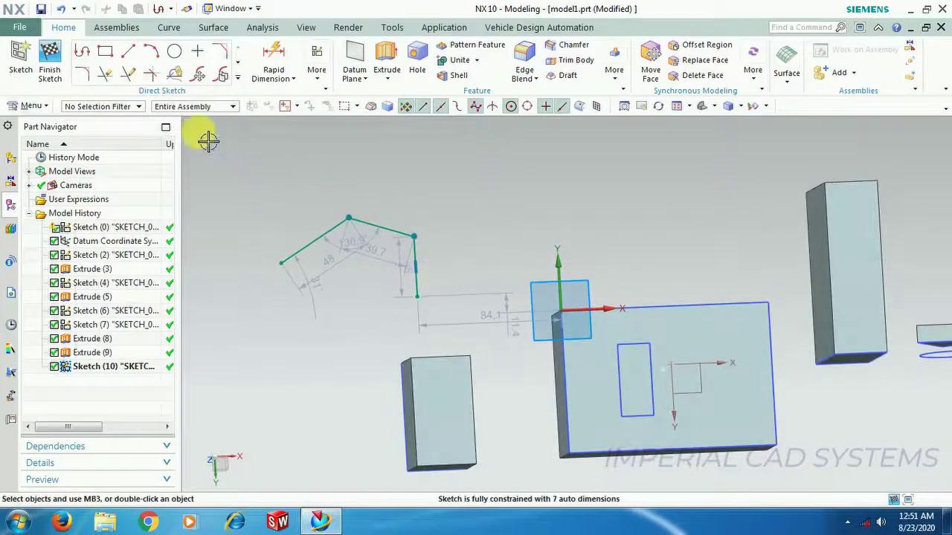
click(54, 64)
Extrude the open three-line profile by 50 mm, using the Connected Curves selection rule.
mouse_move(531, 339)
middle_down()
mouse_move(531, 291)
mouse_move(559, 289)
mouse_move(550, 304)
mouse_move(248, 194)
middle_up()
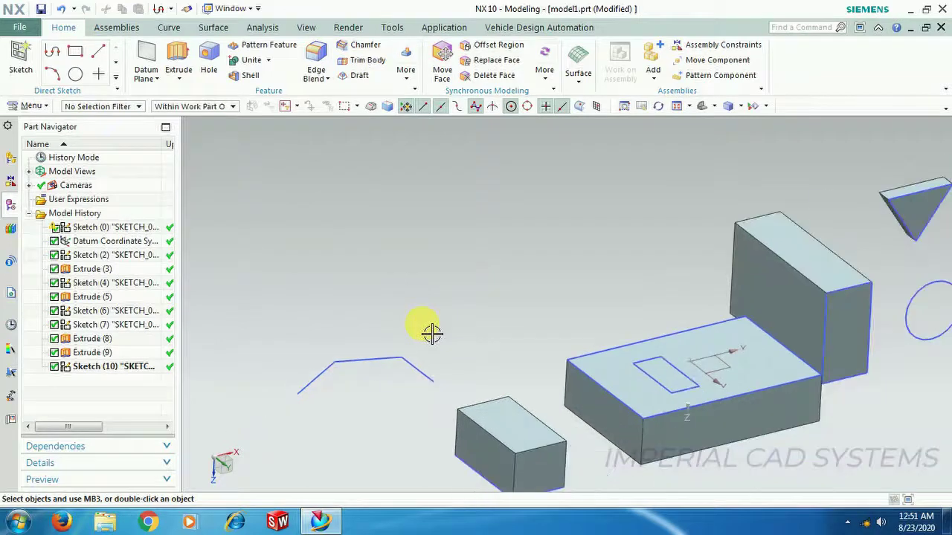
click(179, 58)
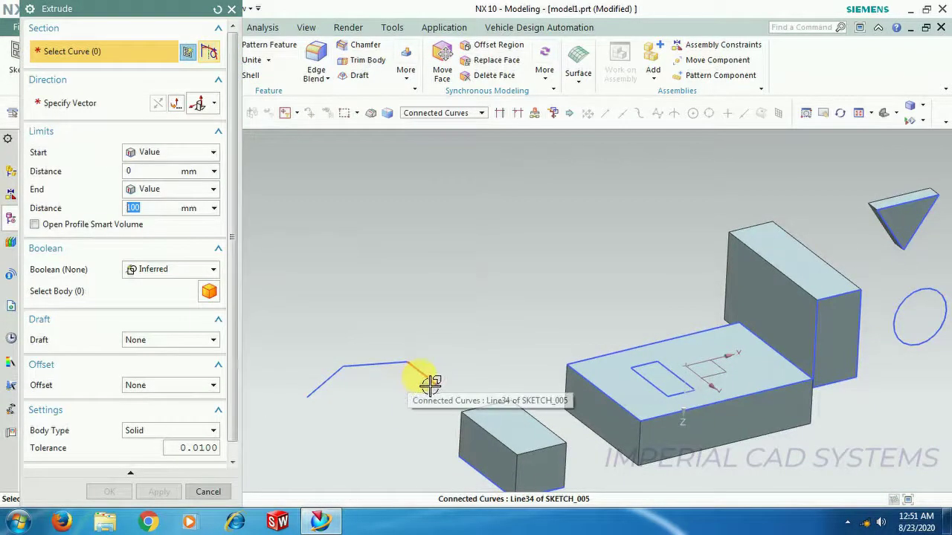
click(442, 364)
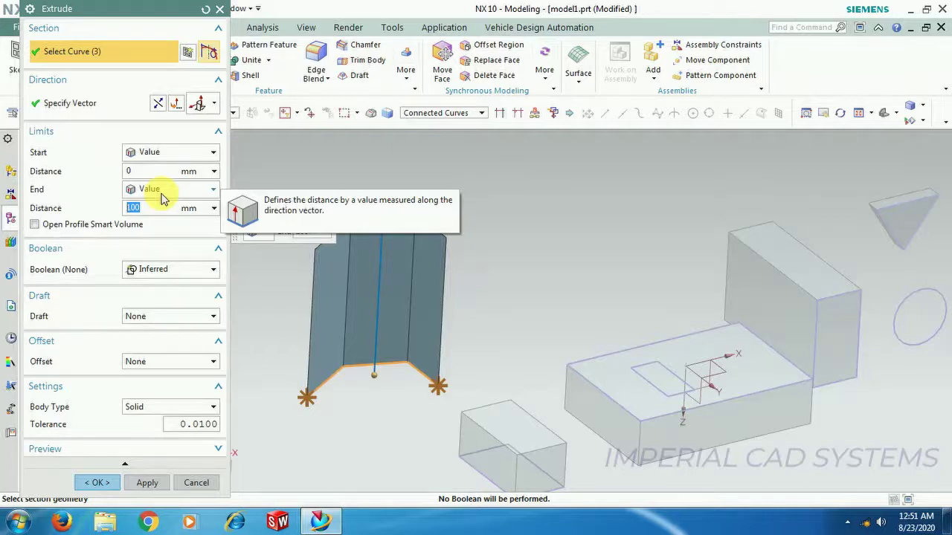
text(50)
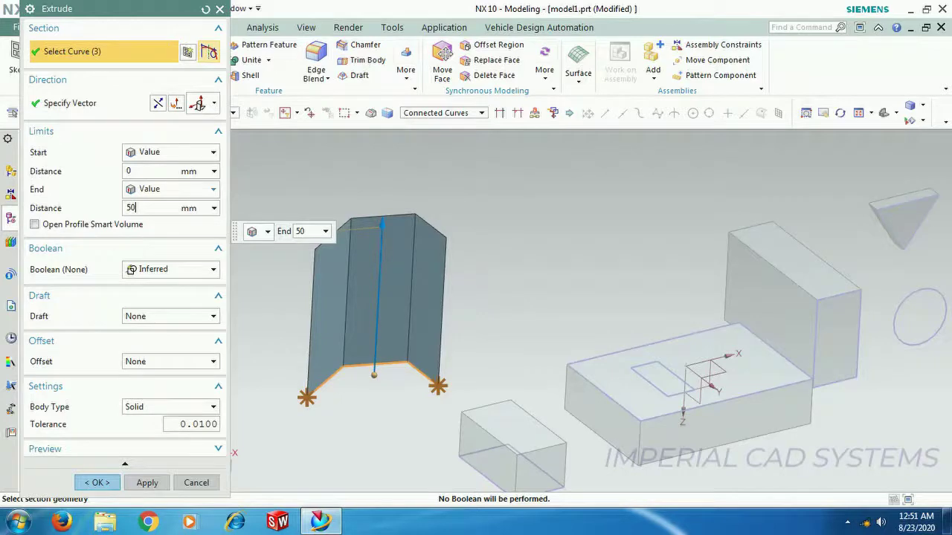
key(Return)
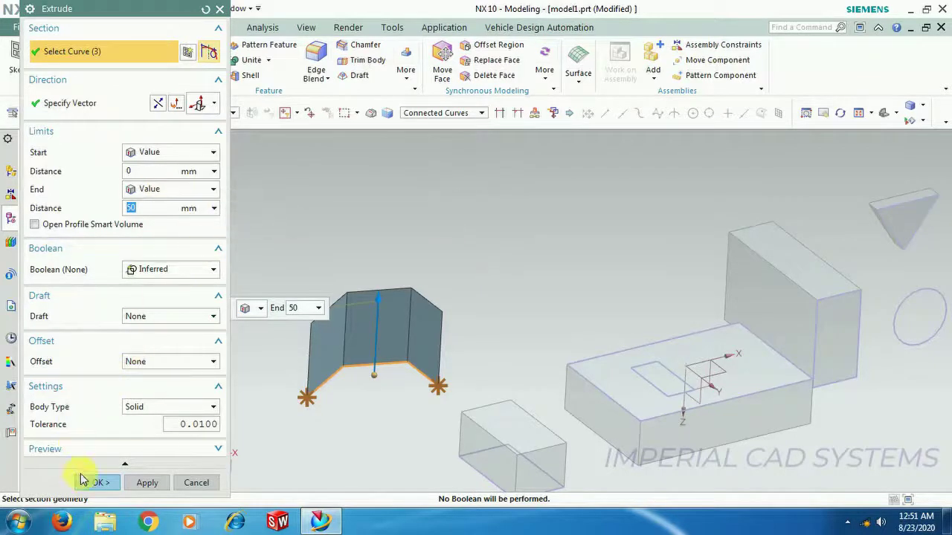
click(97, 481)
middle_drag(567, 322, 548, 316)
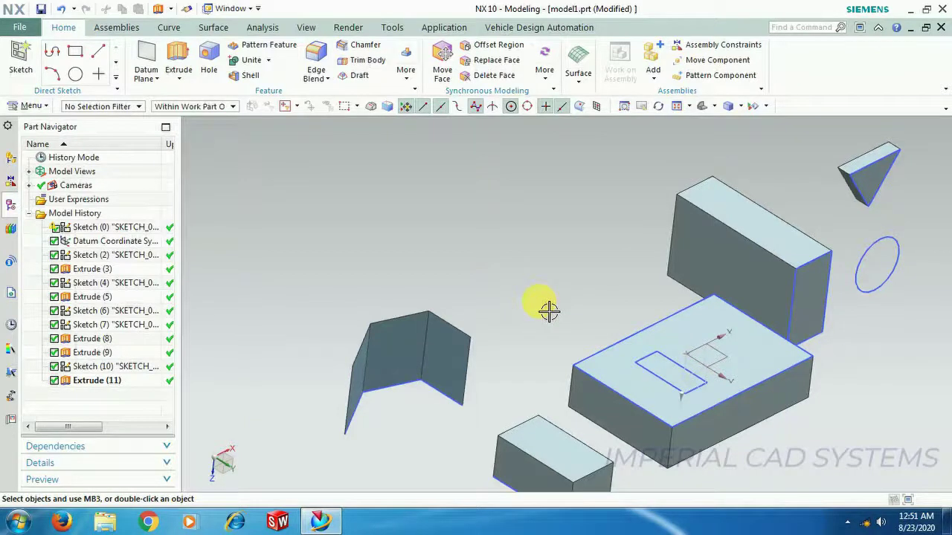
middle_drag(548, 311, 525, 303)
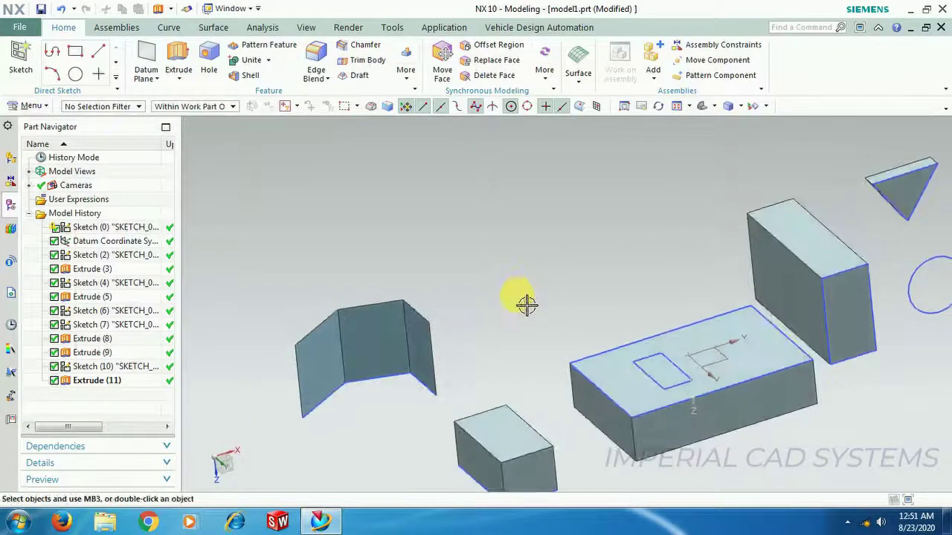